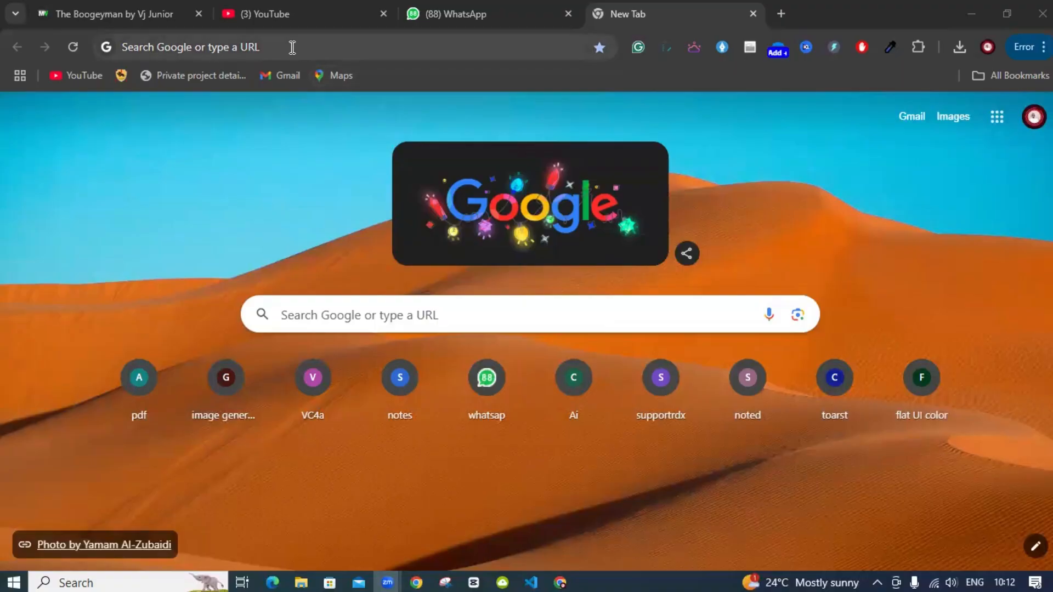
# Search Google for 'mendeley referencing software' by picking the autocomplete suggestion for 'mendeley re'
pyautogui.click(292, 47)
pyautogui.write('me')
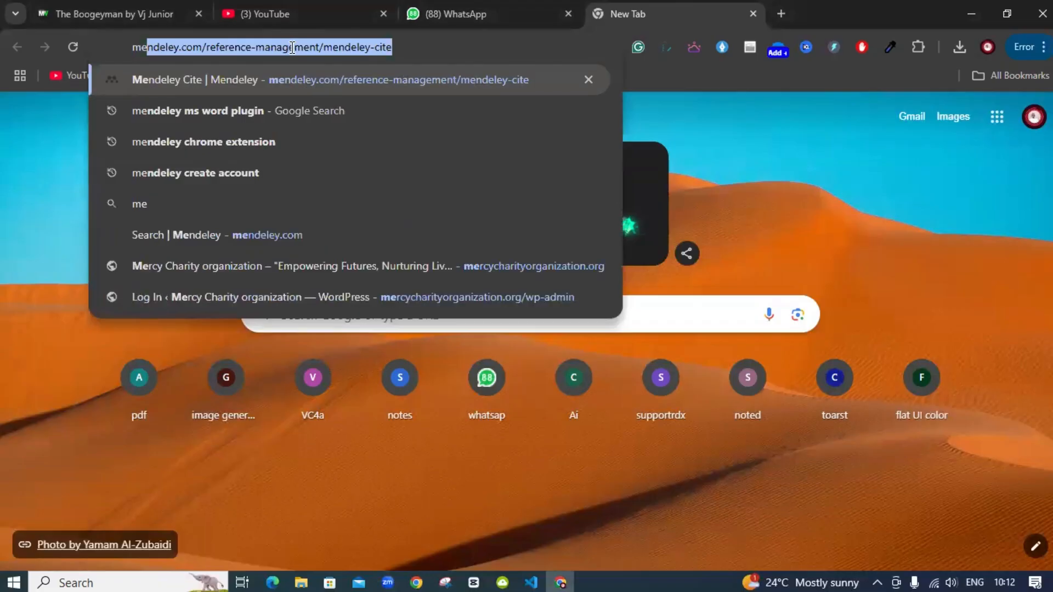
pyautogui.write('ndele')
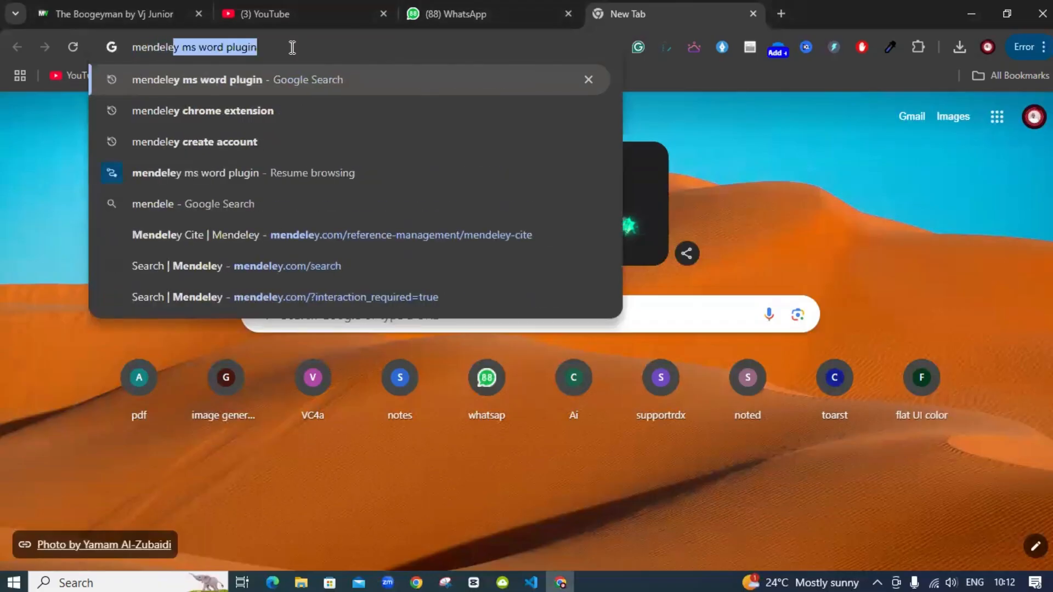
pyautogui.write('y')
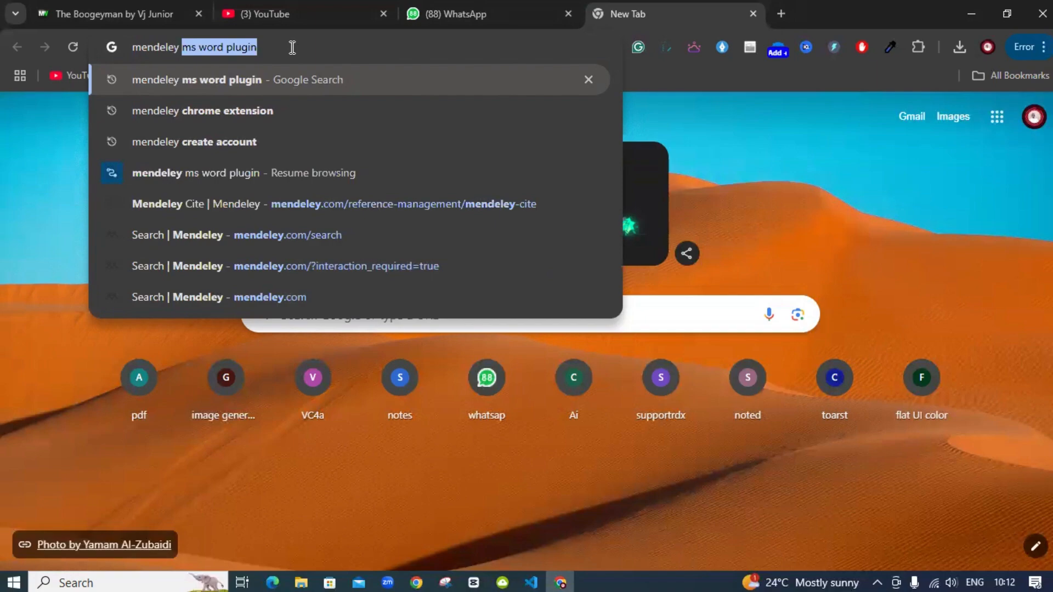
pyautogui.write(' re')
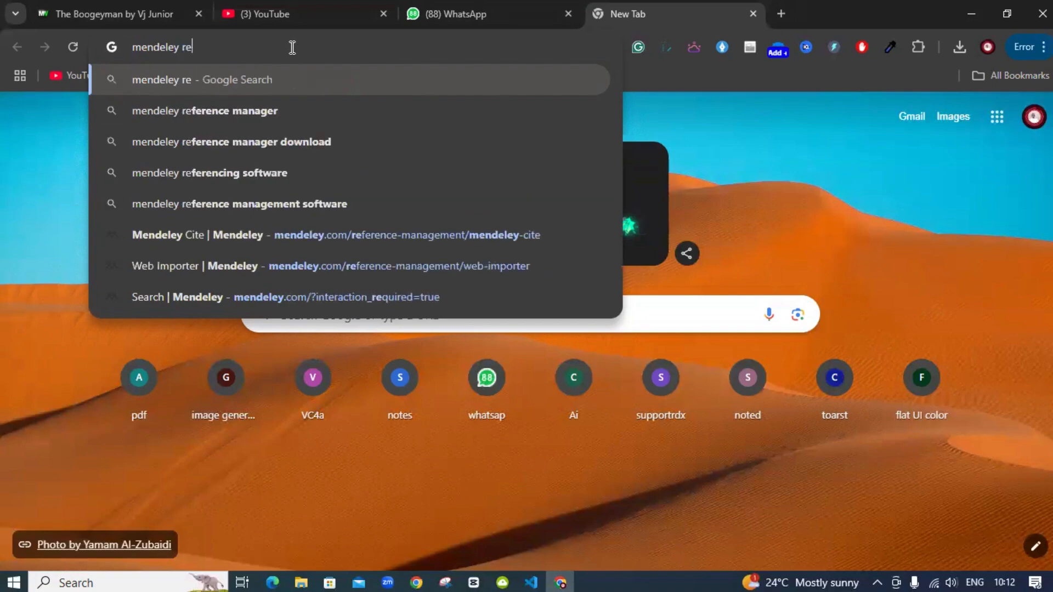
pyautogui.click(212, 172)
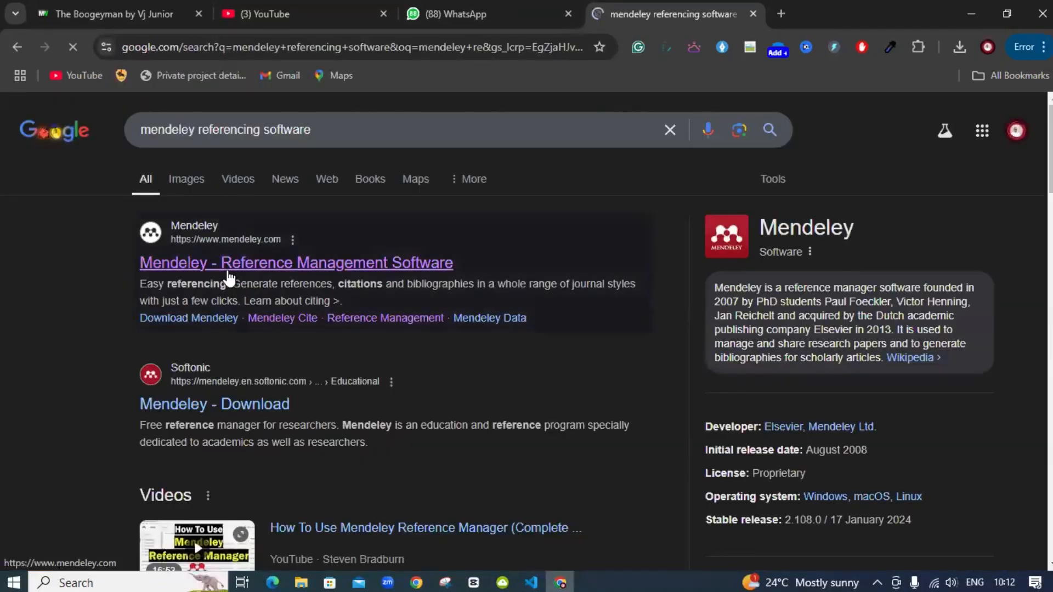
# Open the 'Mendeley - Reference Management Software' result and sign out of the current account
pyautogui.click(227, 271)
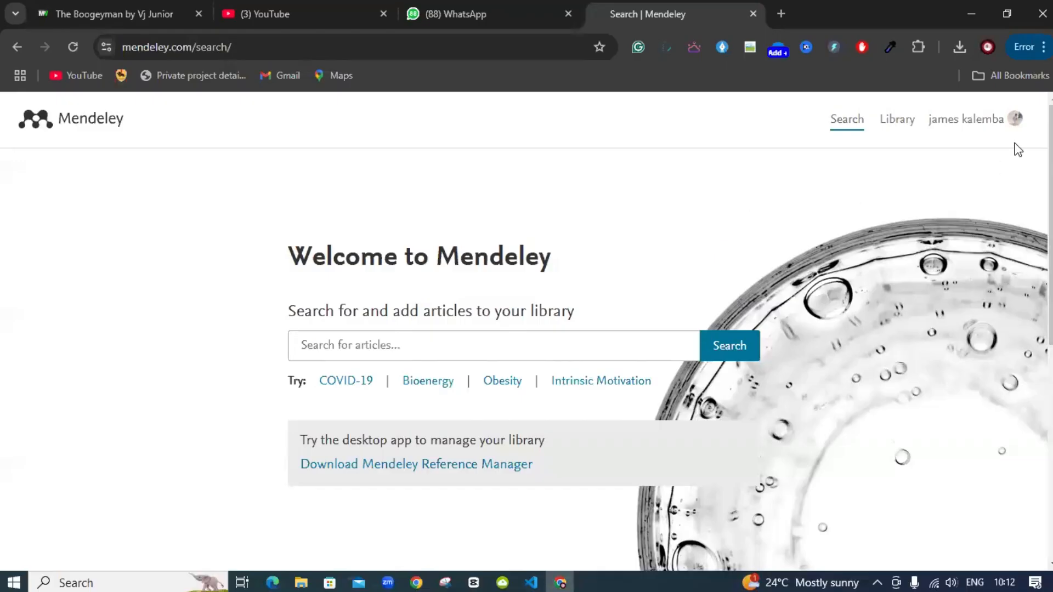
pyautogui.click(1011, 127)
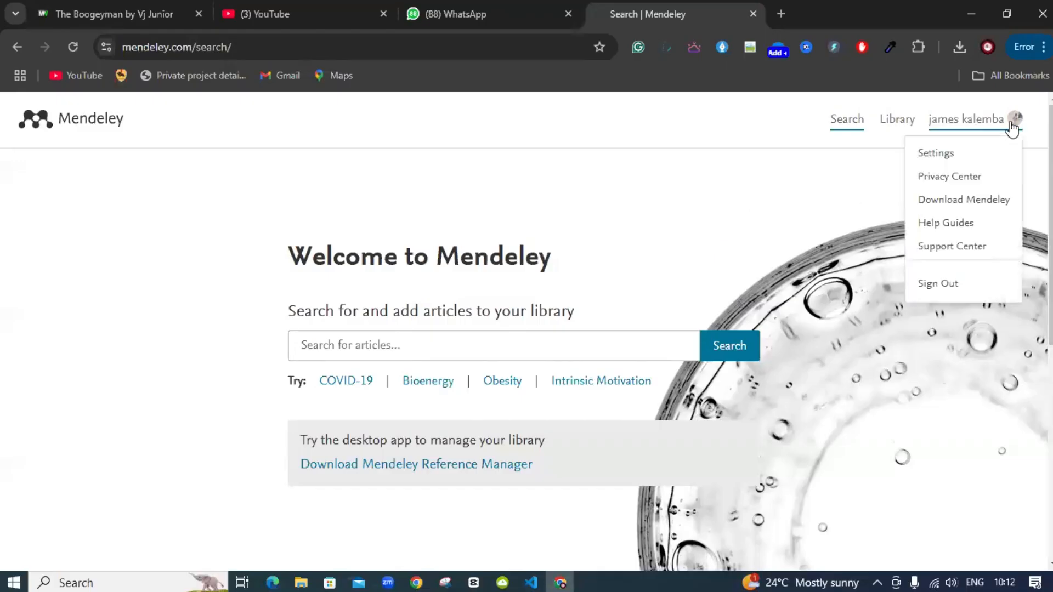
pyautogui.click(955, 288)
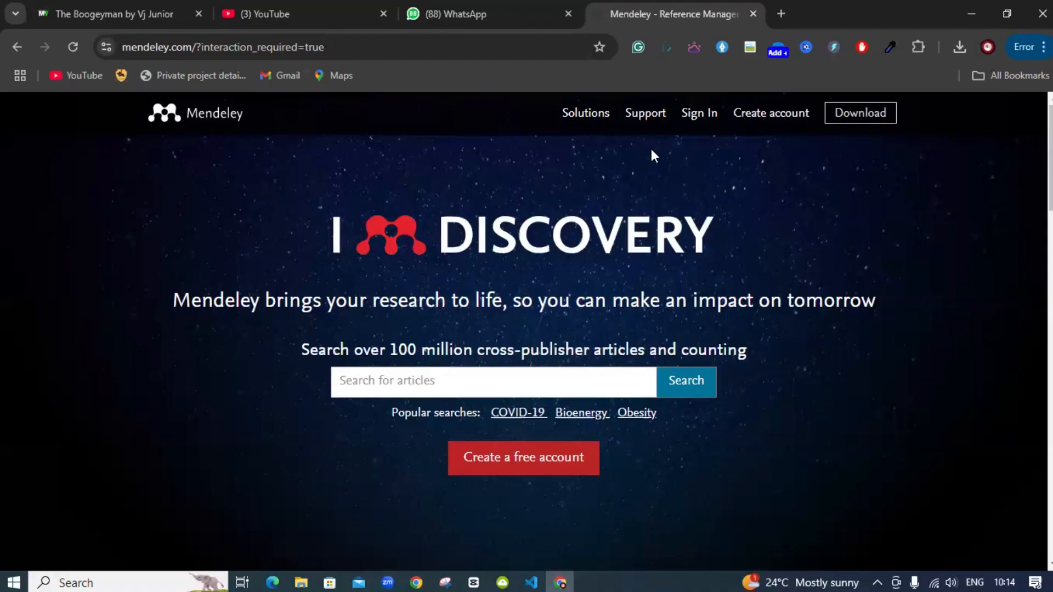
# Start Create account, then dismiss the Elsevier e-mail sign-in dialog
pyautogui.click(771, 126)
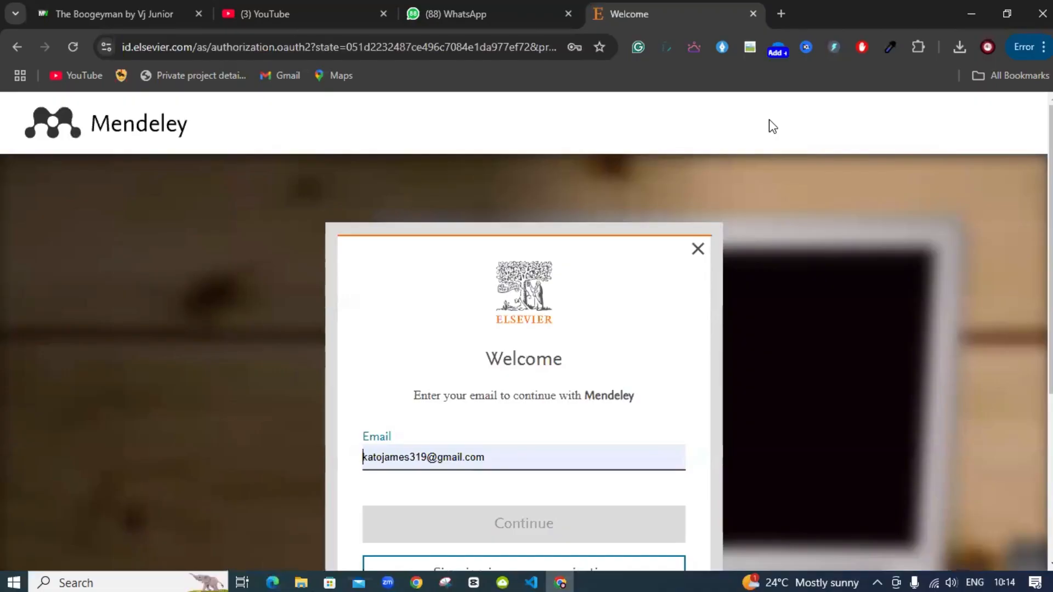
pyautogui.scroll(-3, 688, 460)
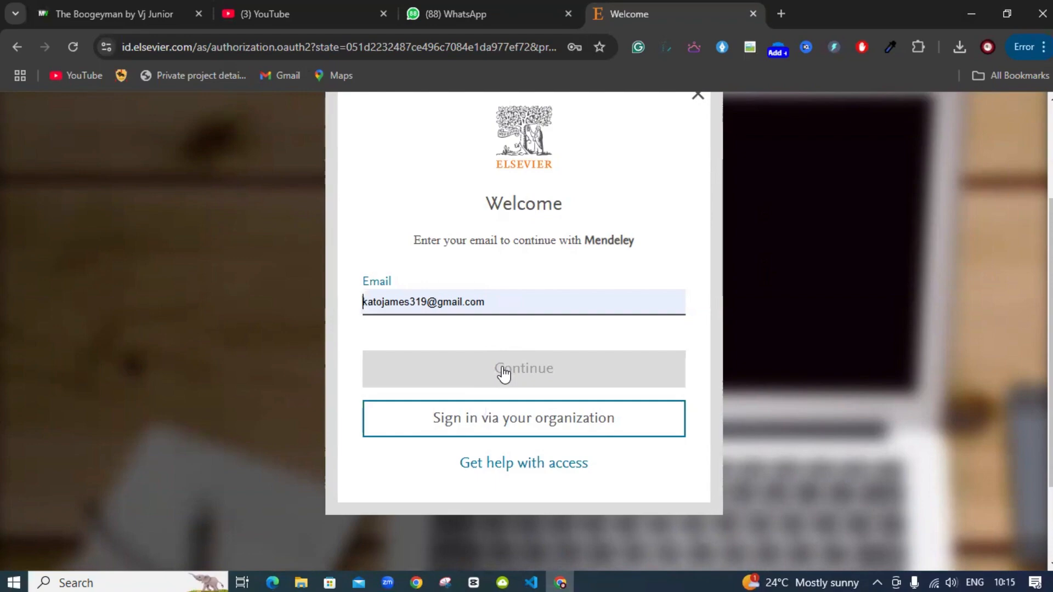
pyautogui.scroll(3, 502, 373)
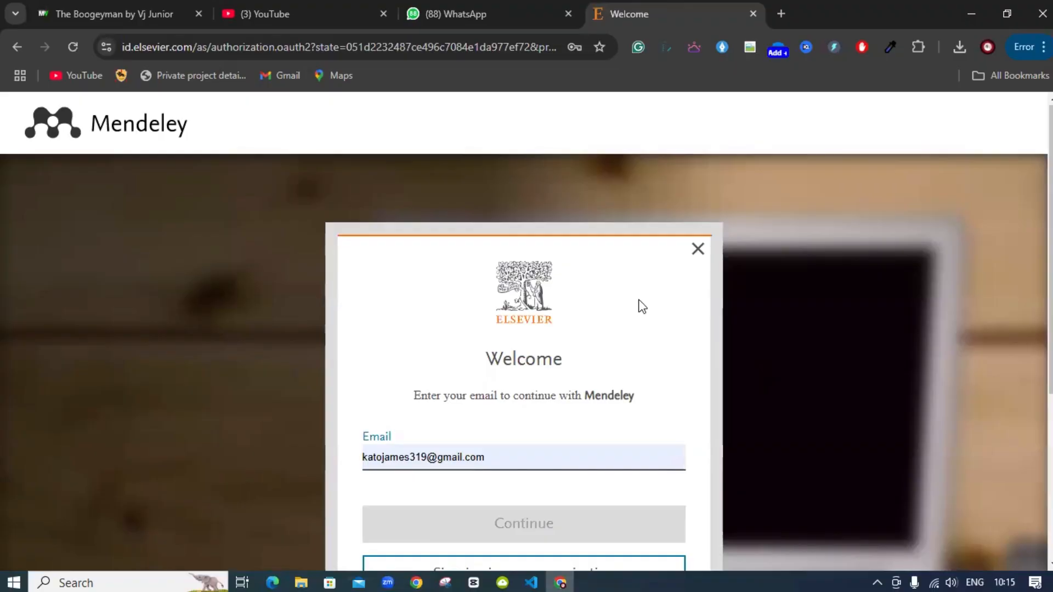
pyautogui.click(700, 254)
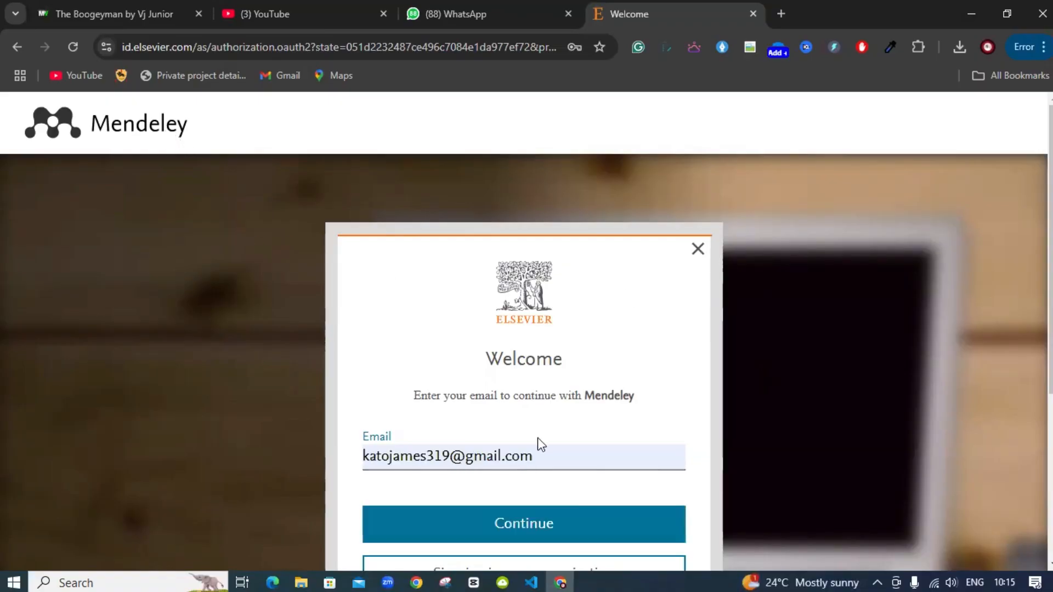
pyautogui.scroll(-3, 536, 439)
pyautogui.scroll(-2, 494, 446)
pyautogui.scroll(5, 369, 419)
pyautogui.click(698, 250)
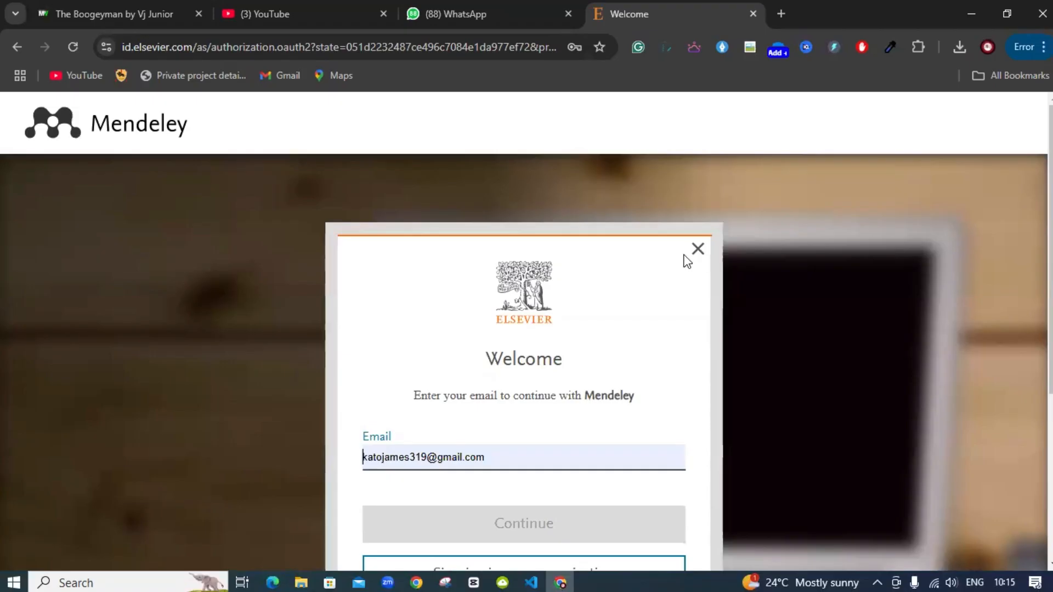
pyautogui.click(697, 251)
# Go to mendeley.com/reference-management/ by trimming 'mendeley-cite' from the suggested address
pyautogui.click(230, 48)
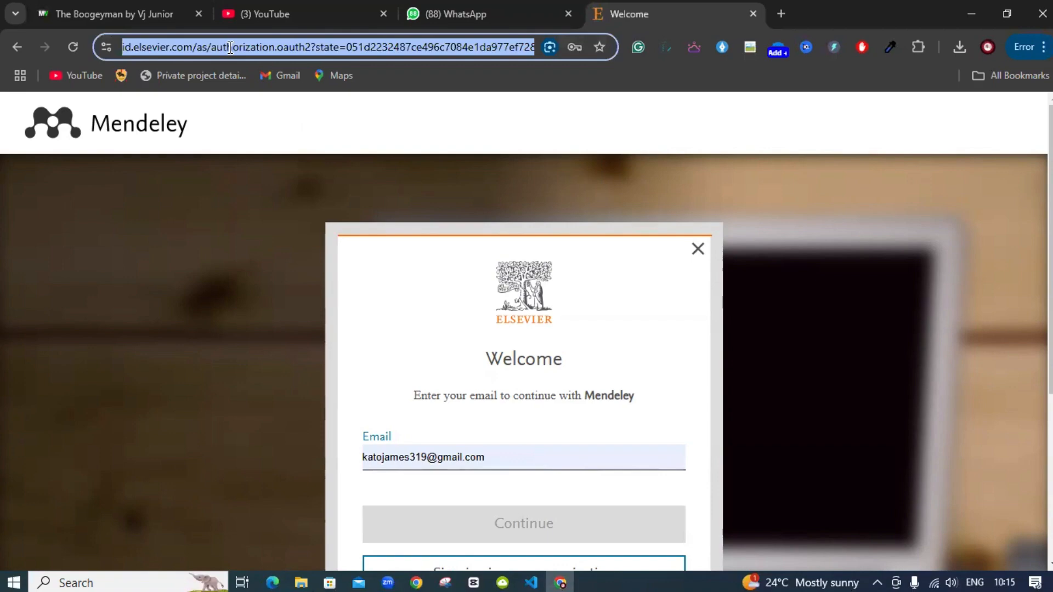
pyautogui.write('me')
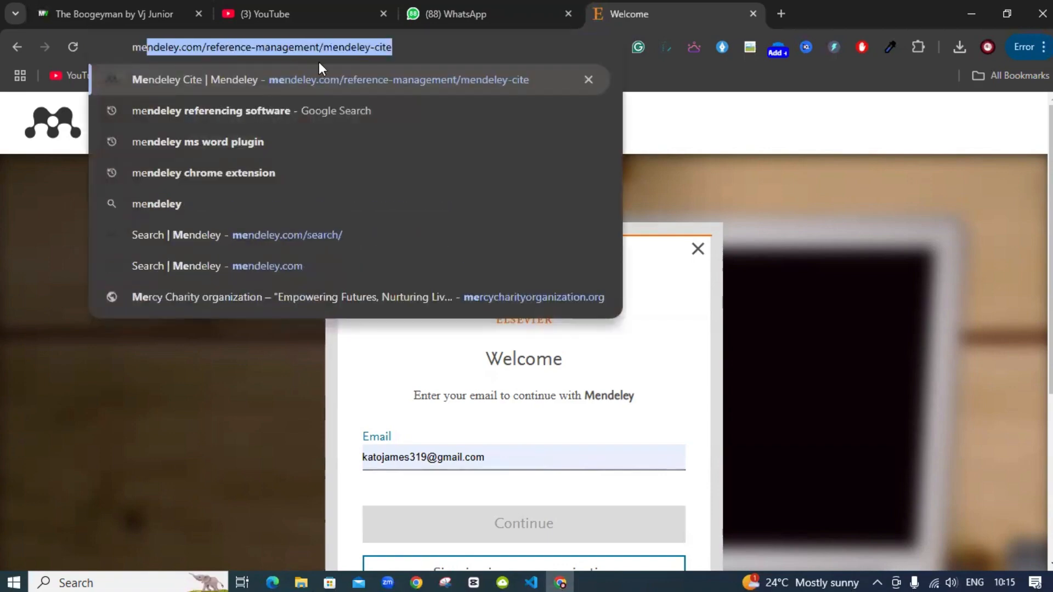
pyautogui.click(380, 47)
pyautogui.moveTo(324, 53); pyautogui.dragTo(418, 52)
pyautogui.press('BackSpace')
pyautogui.press('Return')
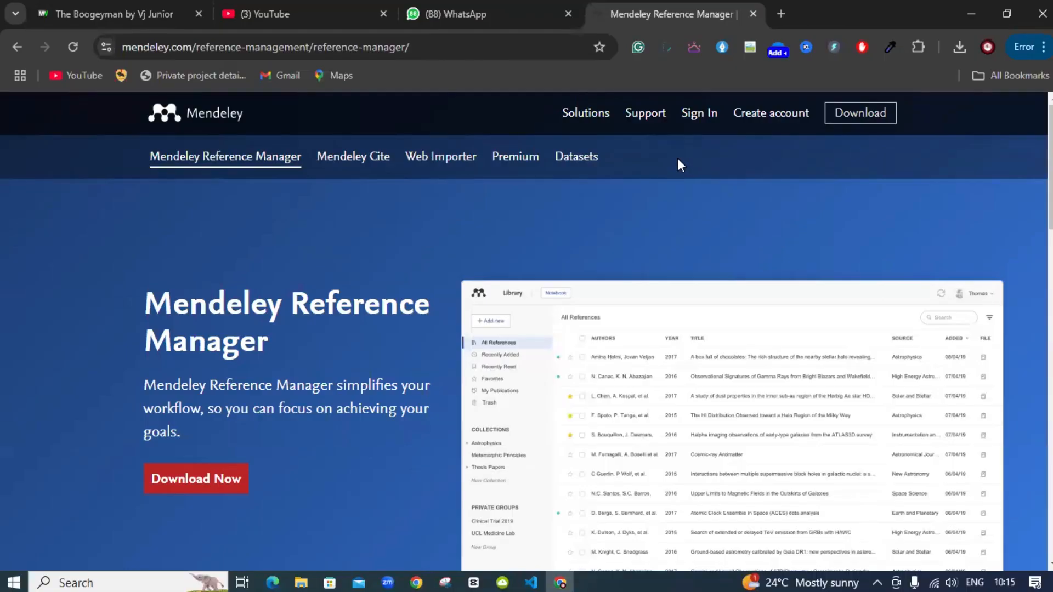
# Sign in to Mendeley using the autofilled e-mail and saved password
pyautogui.click(685, 118)
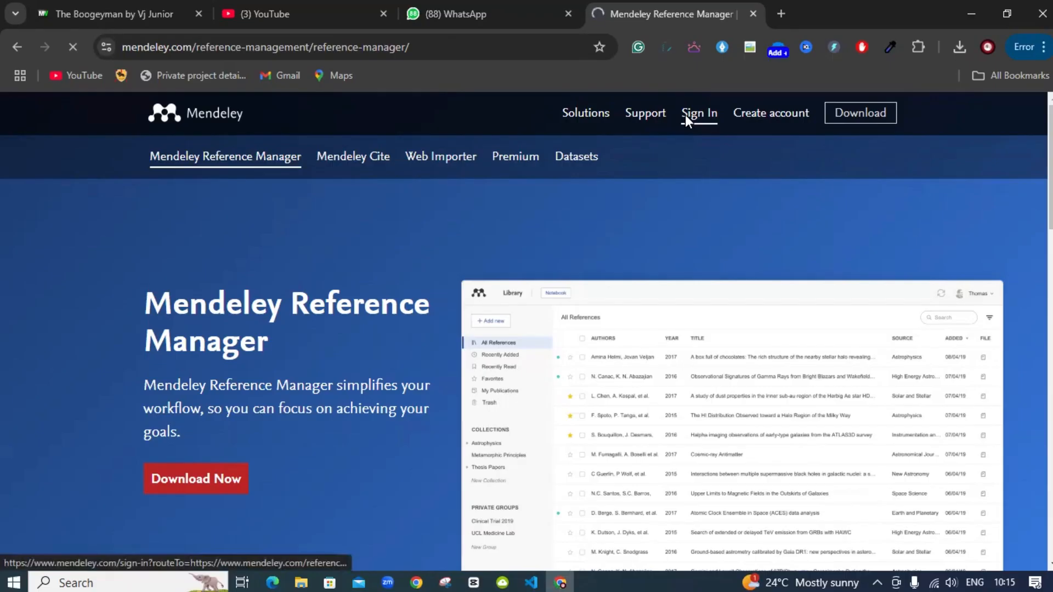
pyautogui.scroll(-3, 429, 478)
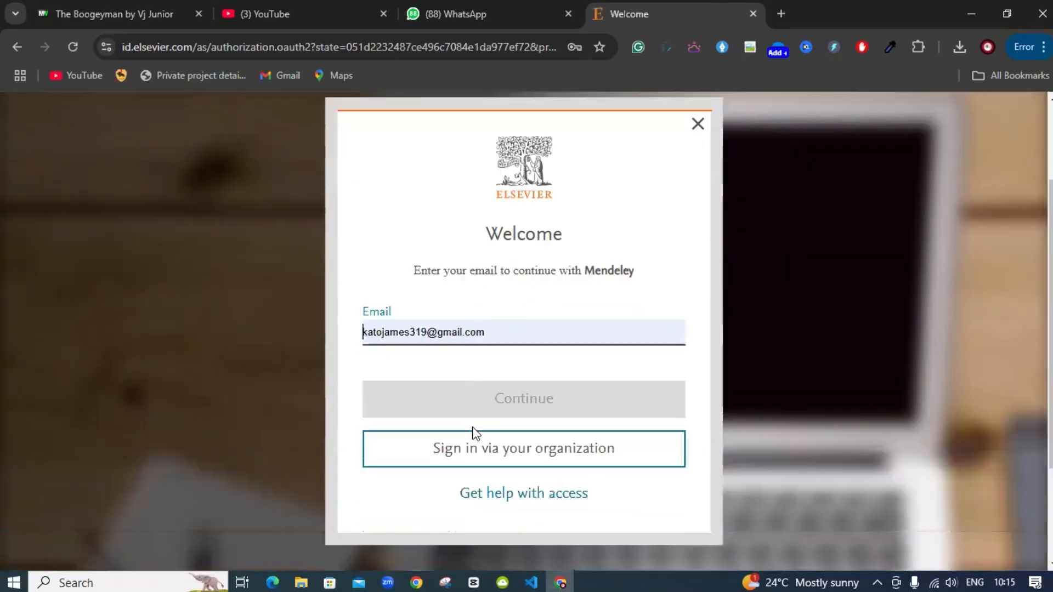
pyautogui.click(480, 367)
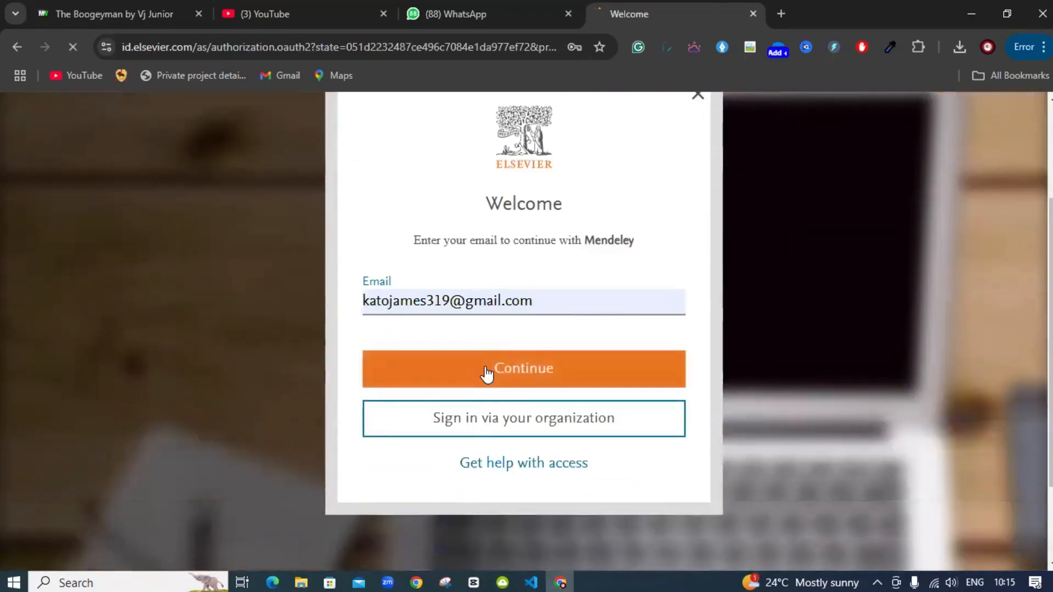
pyautogui.scroll(-3, 471, 482)
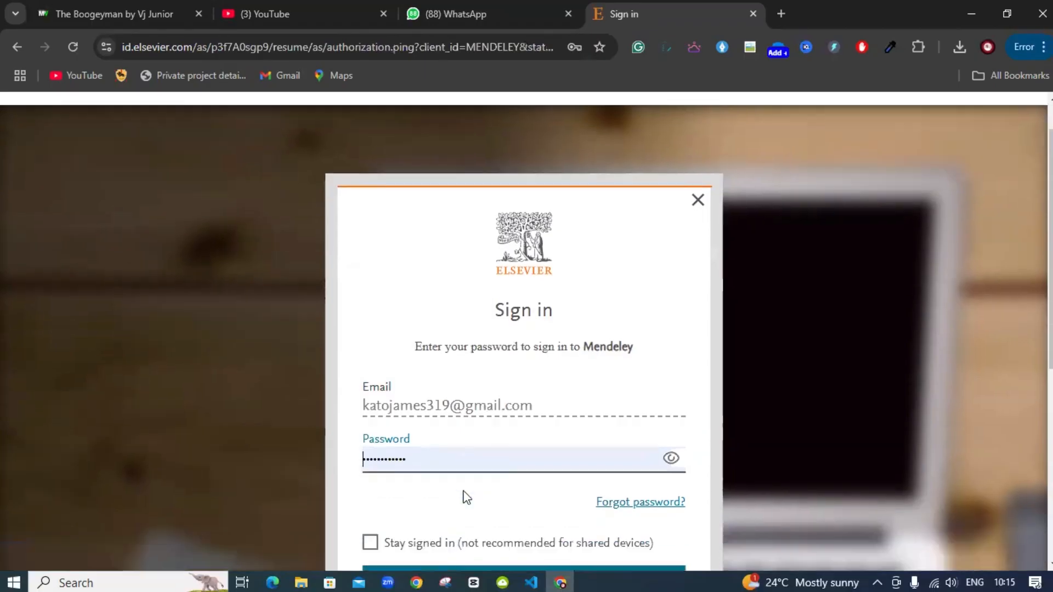
pyautogui.click(482, 482)
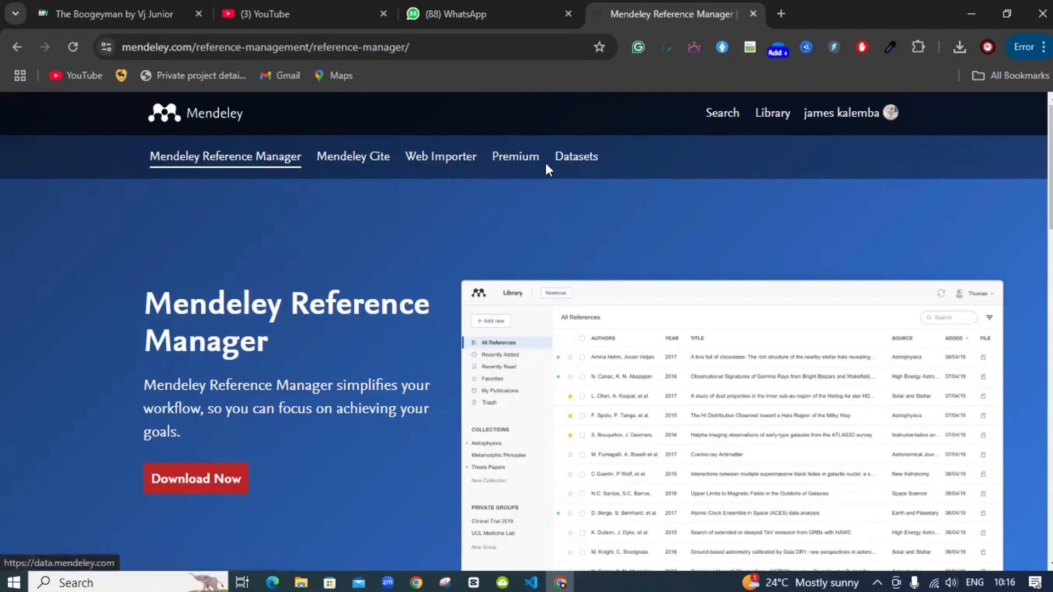
# Go from Mendeley's Web Importer page to 'Get Web Importer for Chrome' in the Chrome Web Store
pyautogui.click(441, 164)
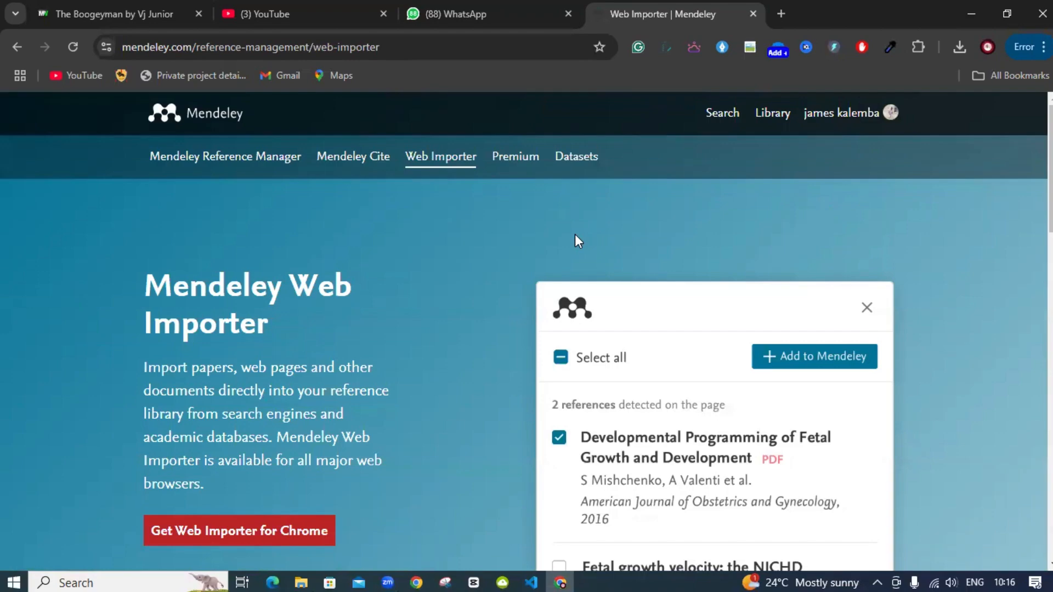
pyautogui.scroll(-1, 575, 240)
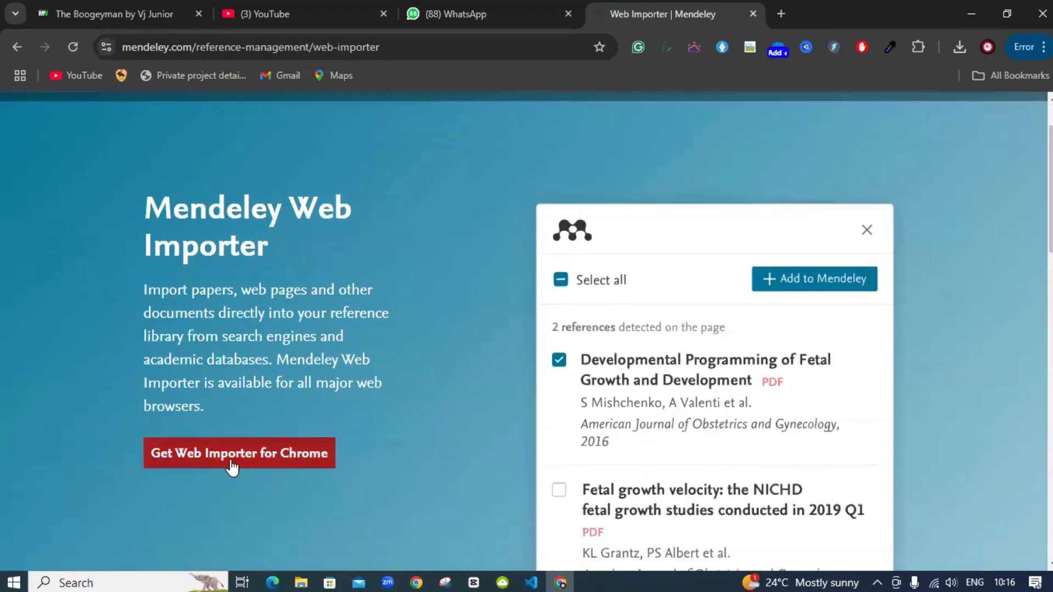
pyautogui.click(231, 463)
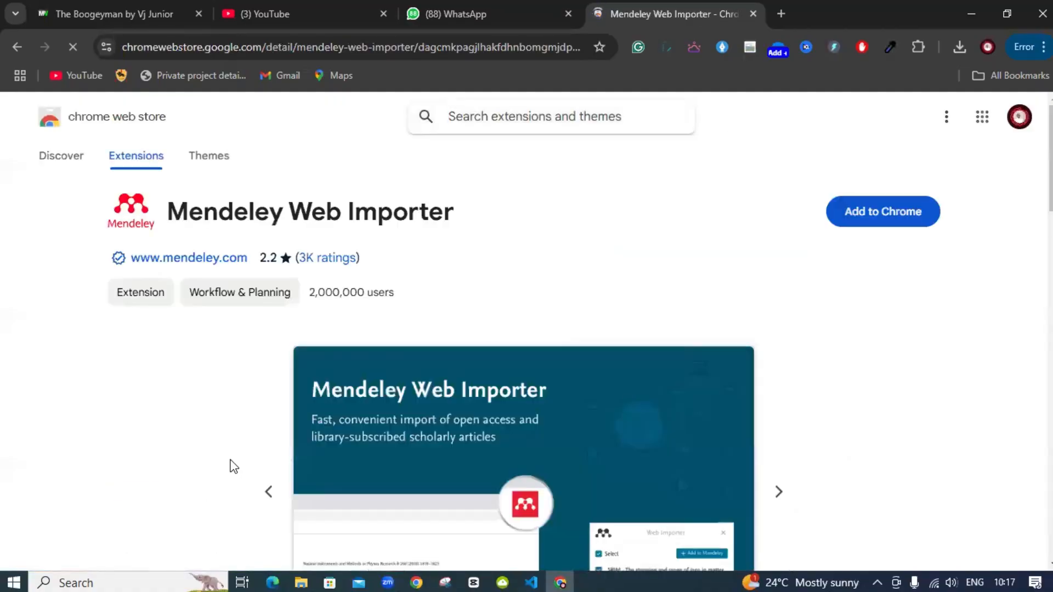
# Add Mendeley Web Importer to Chrome, pin it, and return to Mendeley's Web Importer page
pyautogui.click(888, 219)
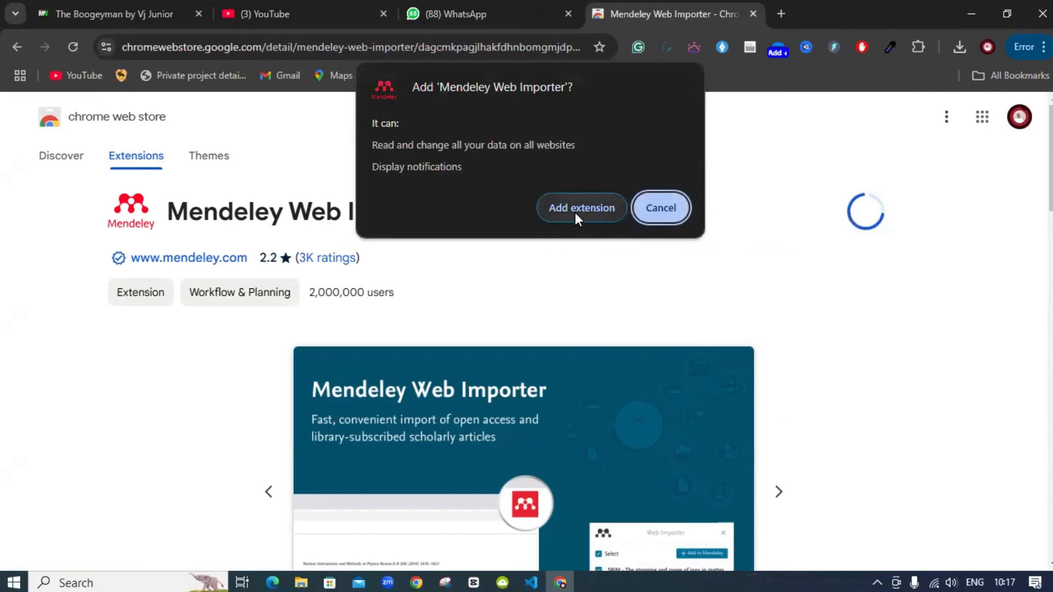
pyautogui.click(575, 213)
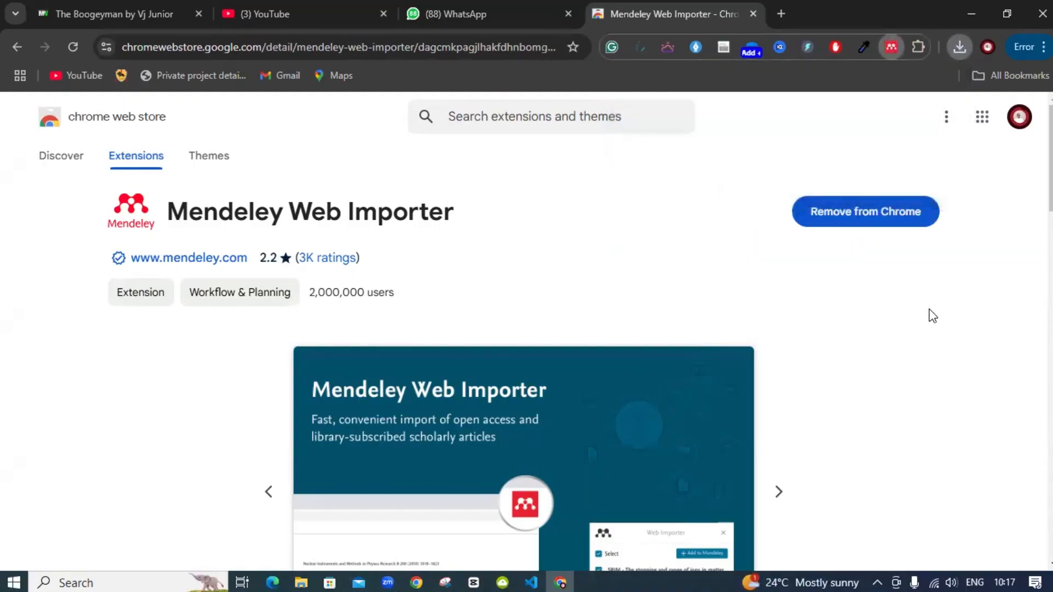
pyautogui.click(919, 48)
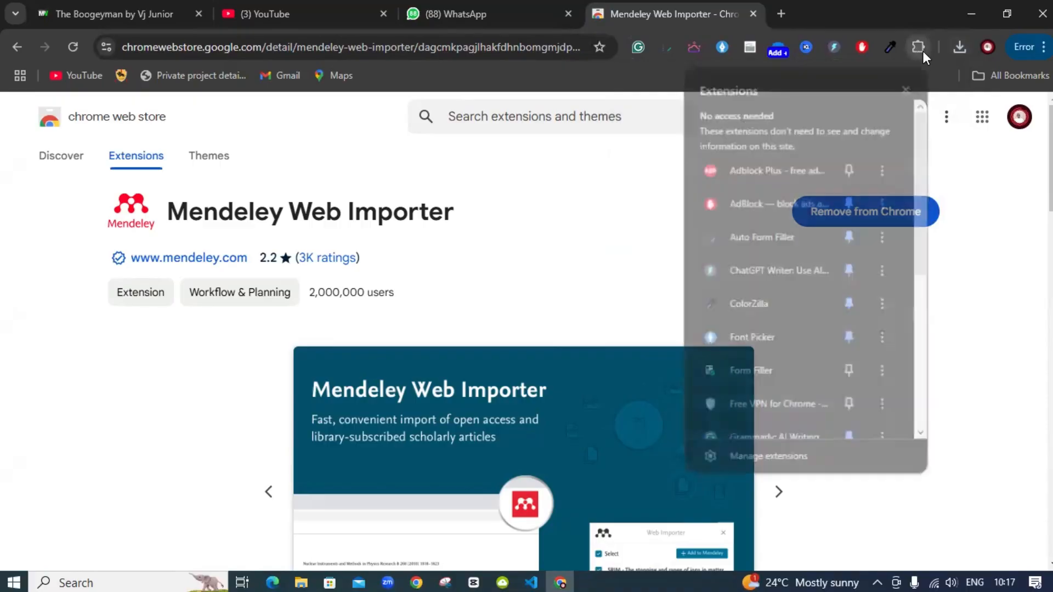
pyautogui.scroll(-5, 811, 288)
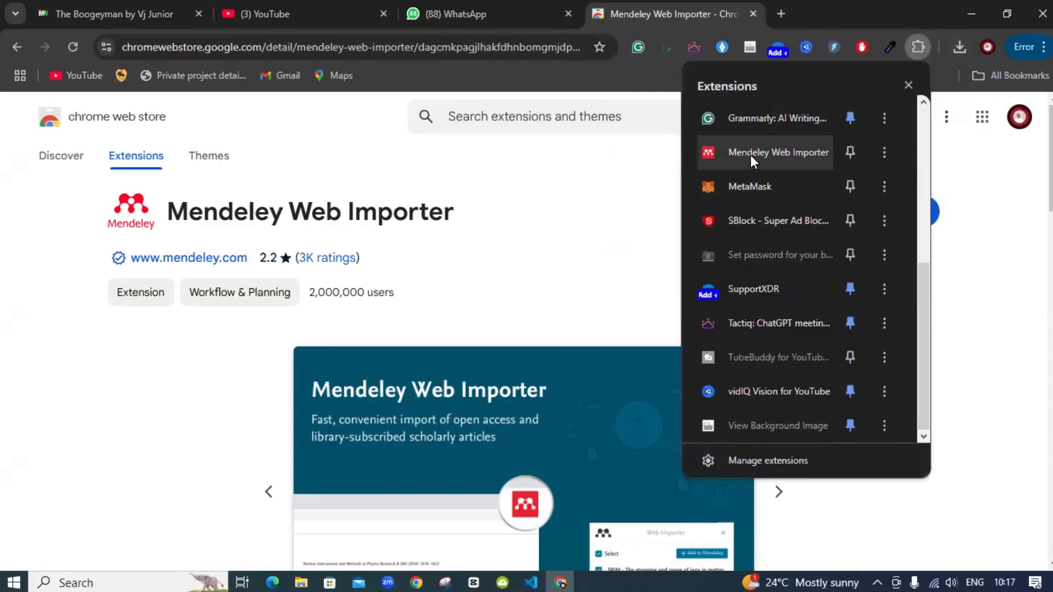
pyautogui.click(849, 152)
pyautogui.click(659, 261)
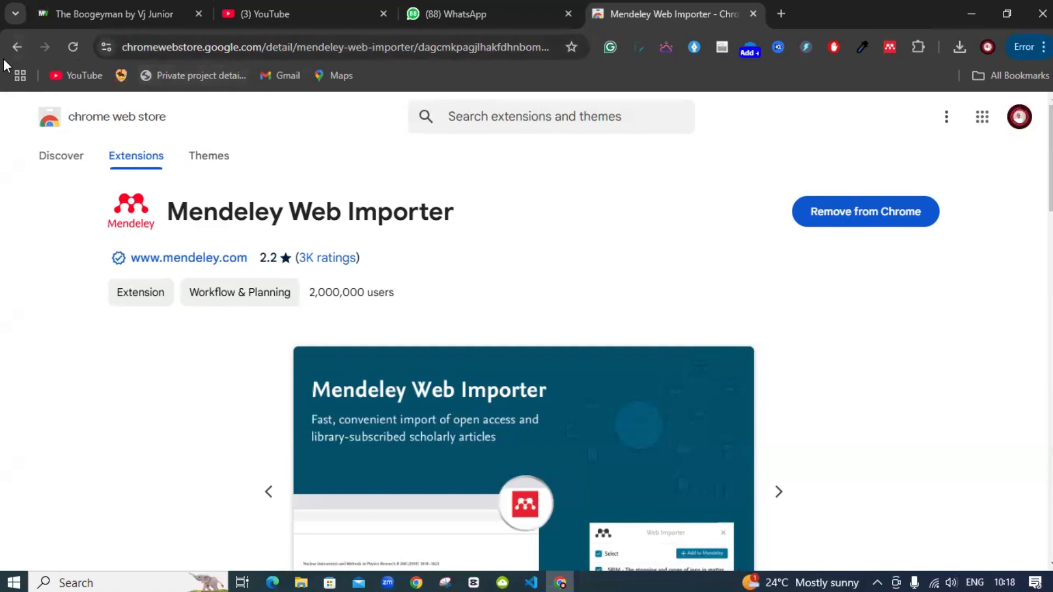
pyautogui.click(17, 48)
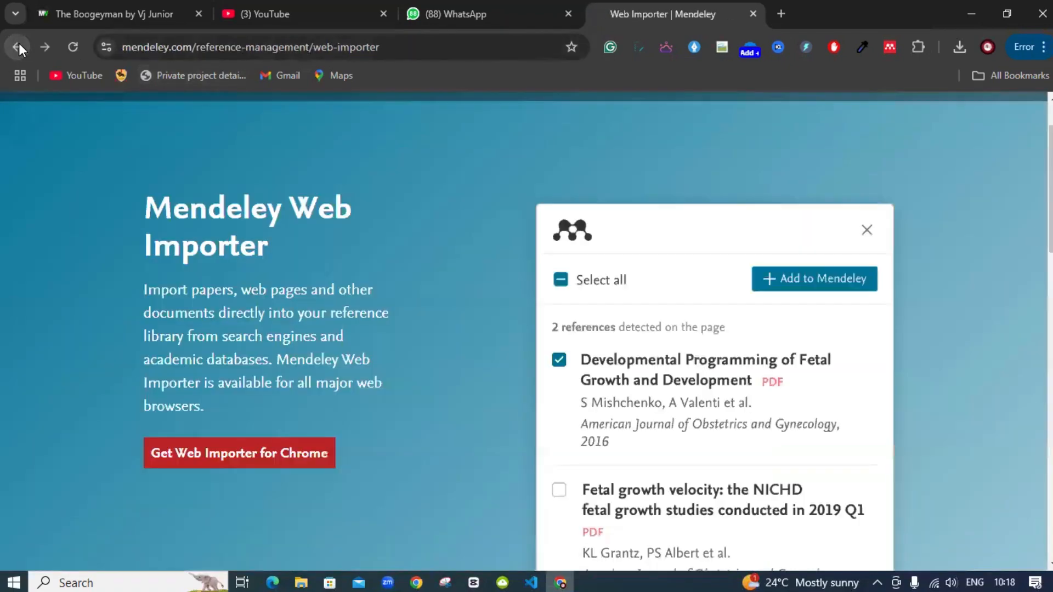
pyautogui.scroll(2, 439, 257)
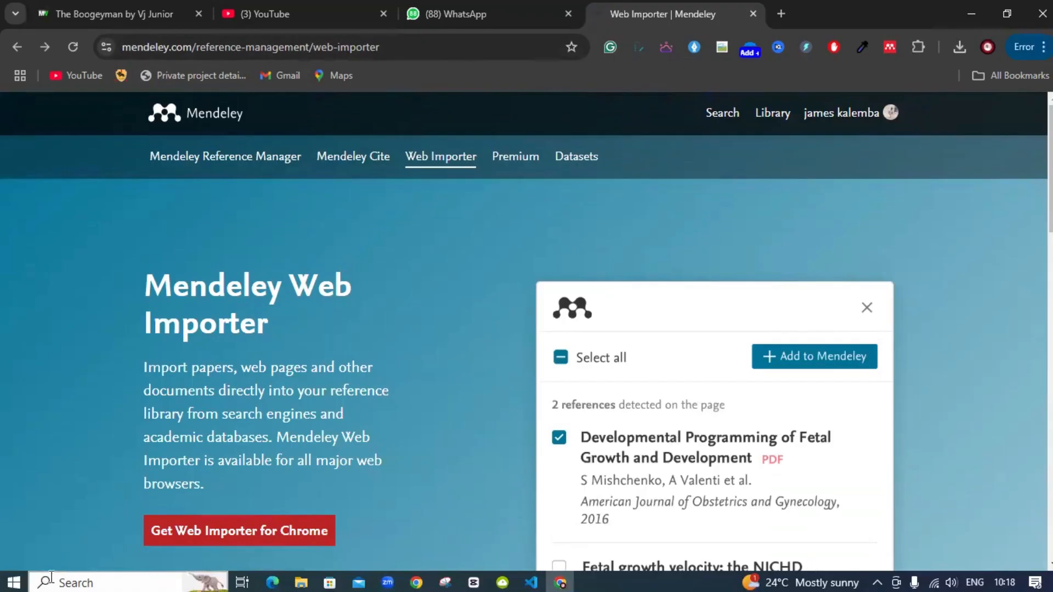
# Launch Microsoft Word from the Start menu and create a blank document
pyautogui.click(14, 582)
pyautogui.scroll(-1, 98, 495)
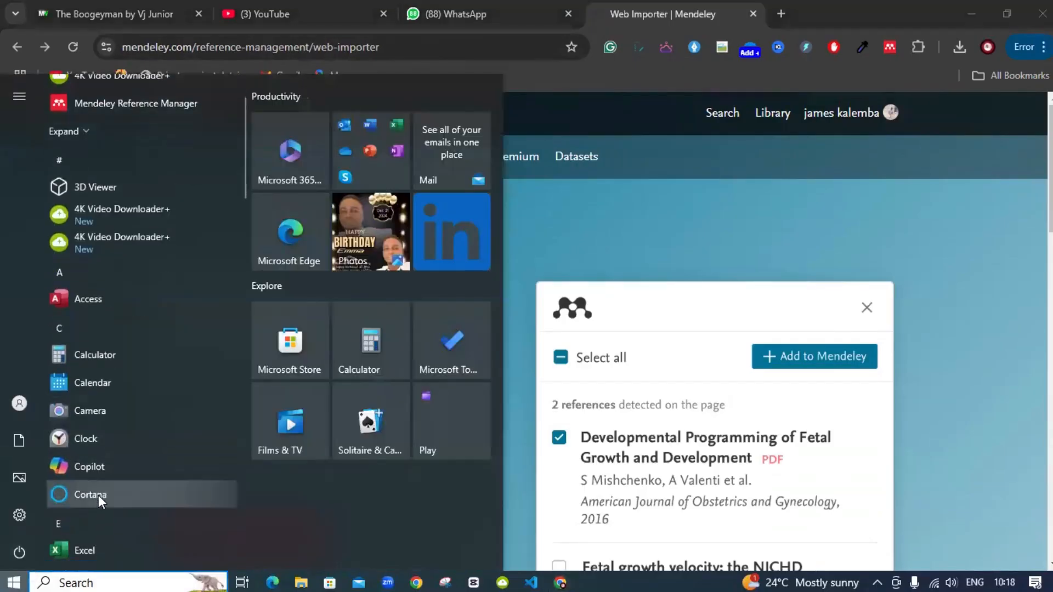
pyautogui.write('wor')
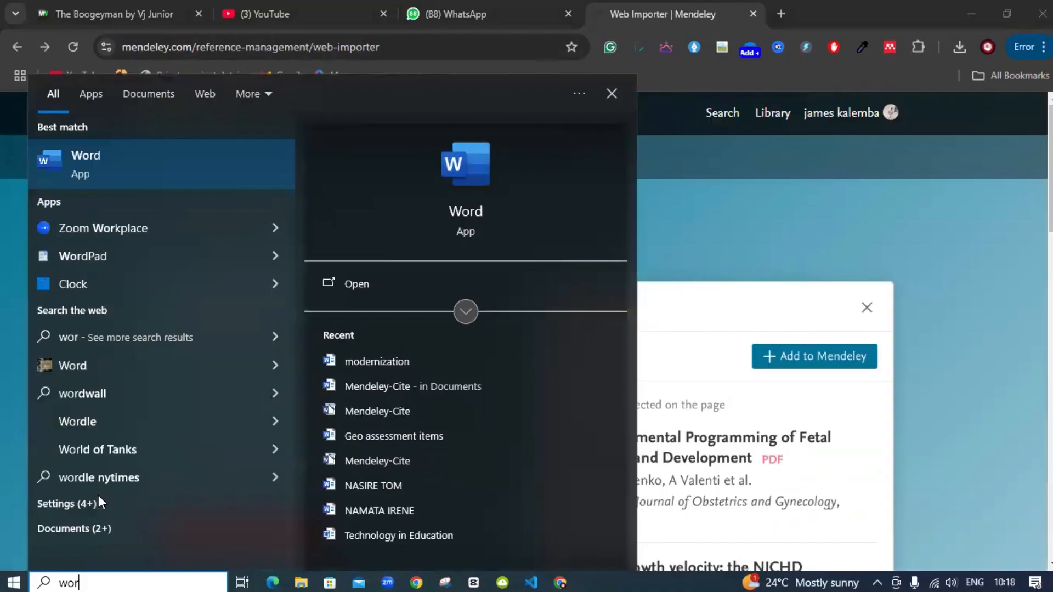
pyautogui.press('Return')
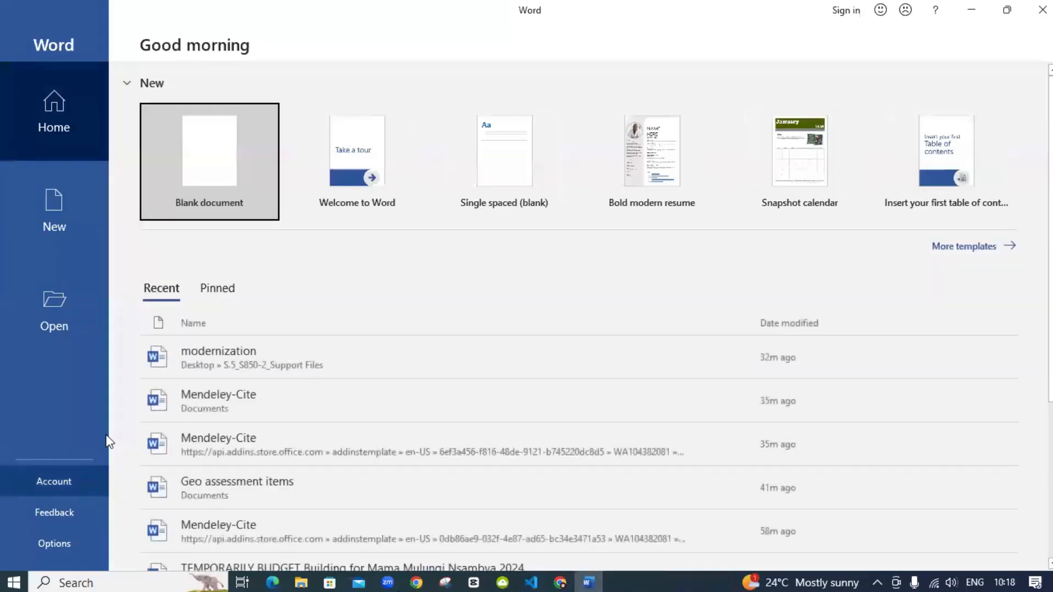
pyautogui.click(206, 169)
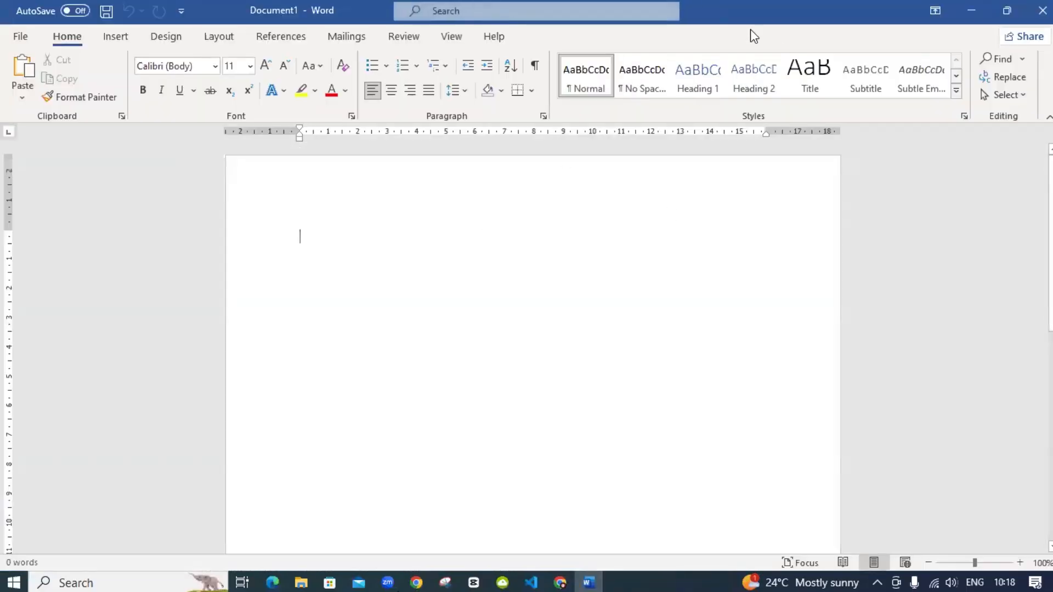
# Look through Word's Insert, Layout and References ribbon tabs
pyautogui.click(125, 40)
pyautogui.scroll(-1, 217, 38)
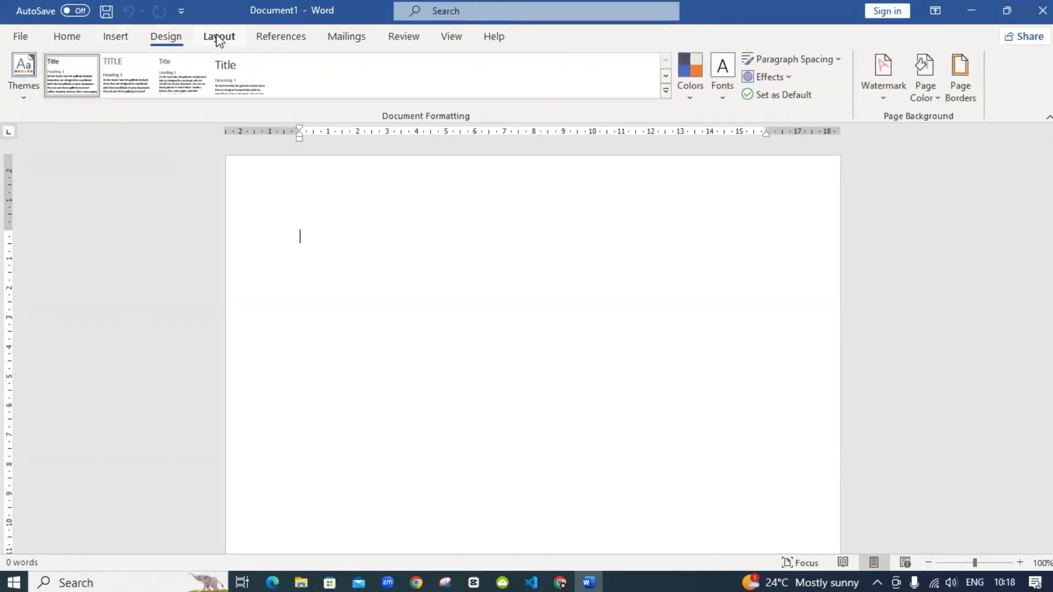
pyautogui.click(218, 38)
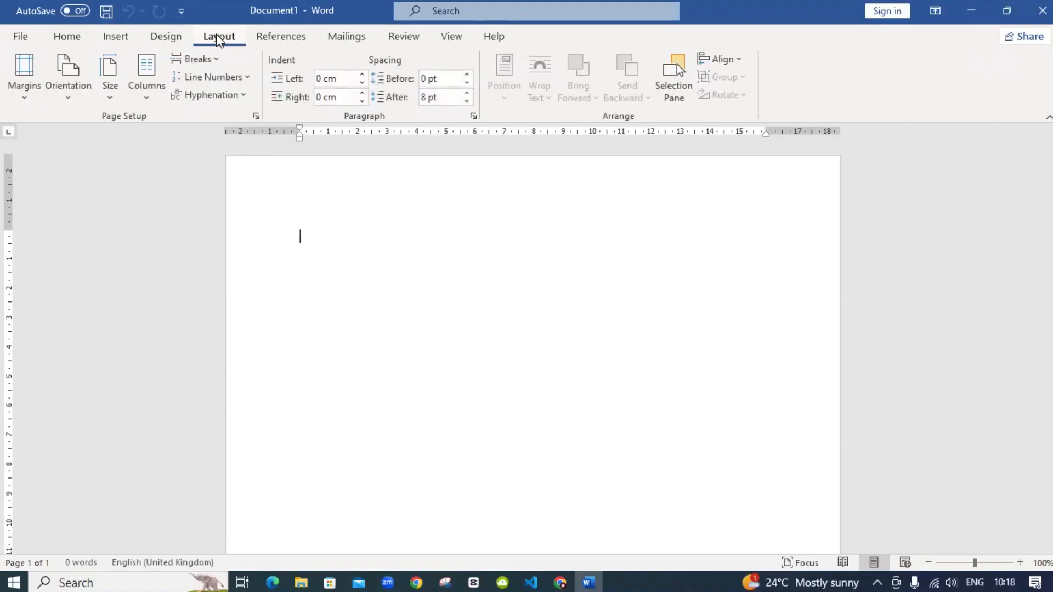
pyautogui.click(281, 37)
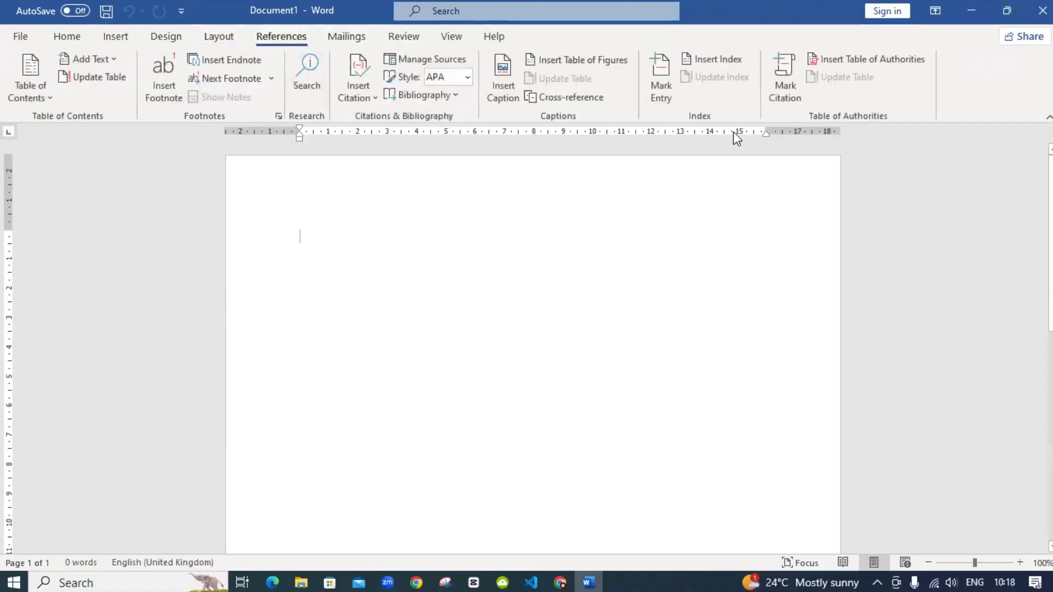
# Close Word, then follow Mendeley's Mendeley Cite page to Get Mendeley Cite on AppSource
pyautogui.click(1006, 11)
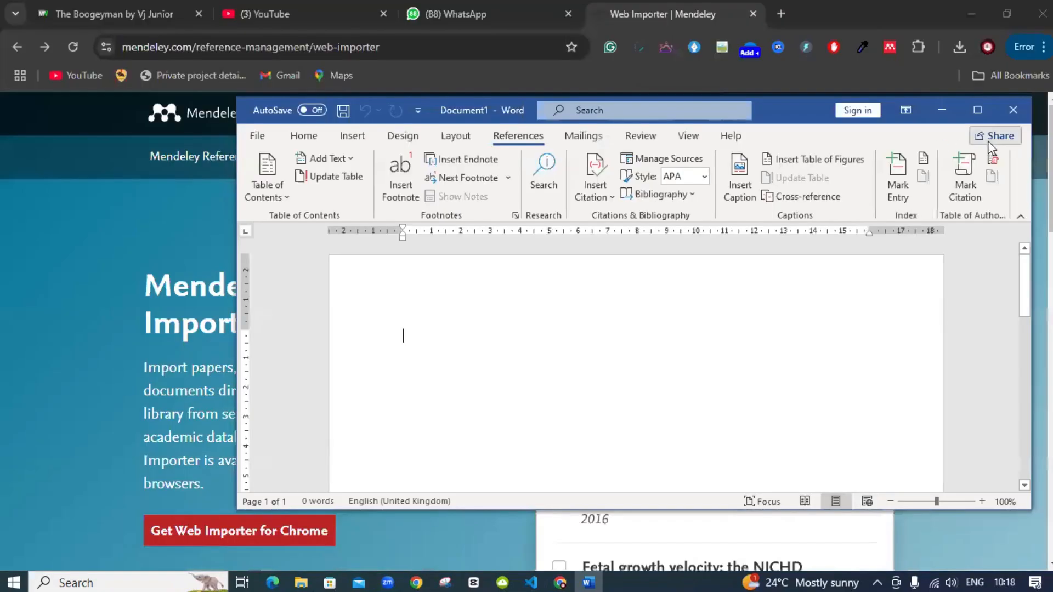
pyautogui.click(1012, 110)
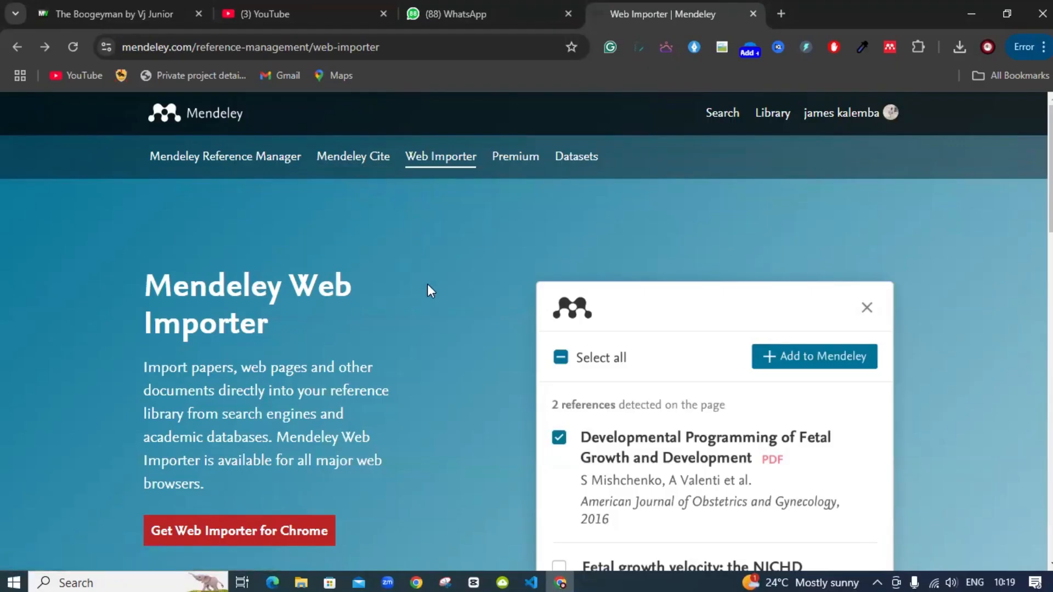
pyautogui.click(364, 160)
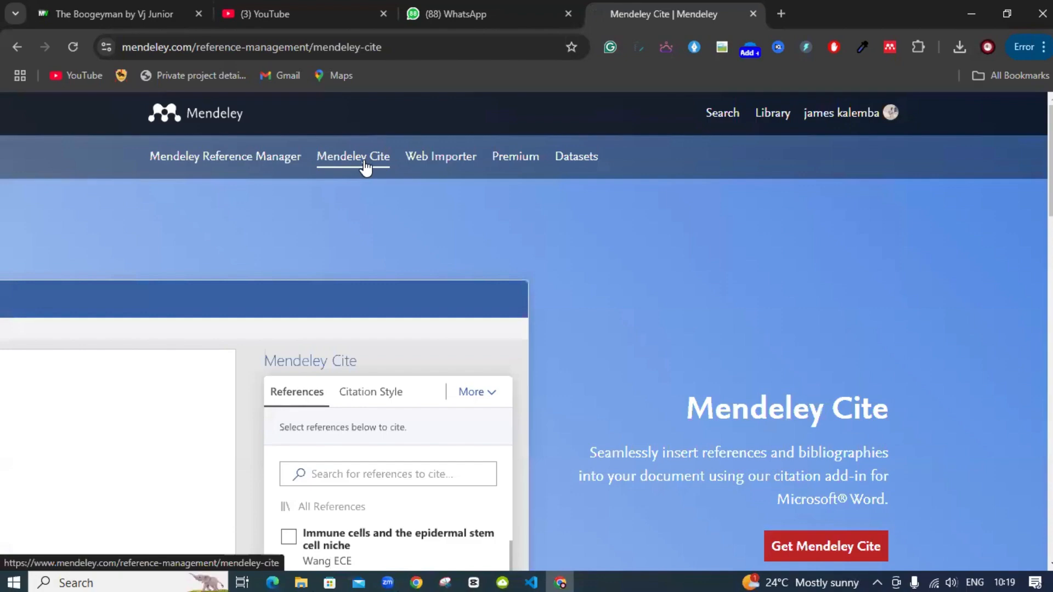
pyautogui.scroll(-3, 378, 198)
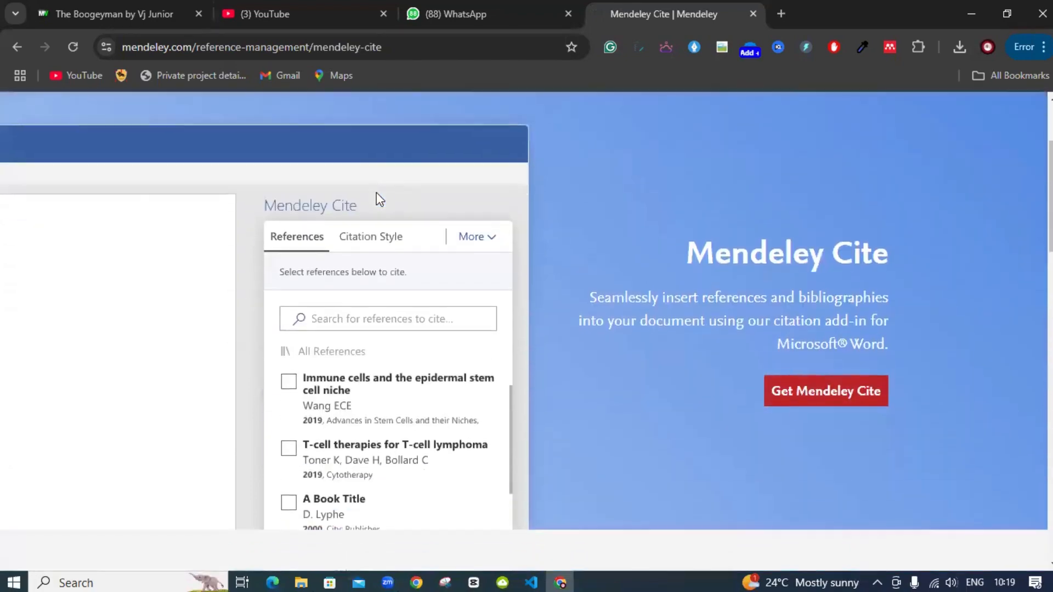
pyautogui.click(832, 396)
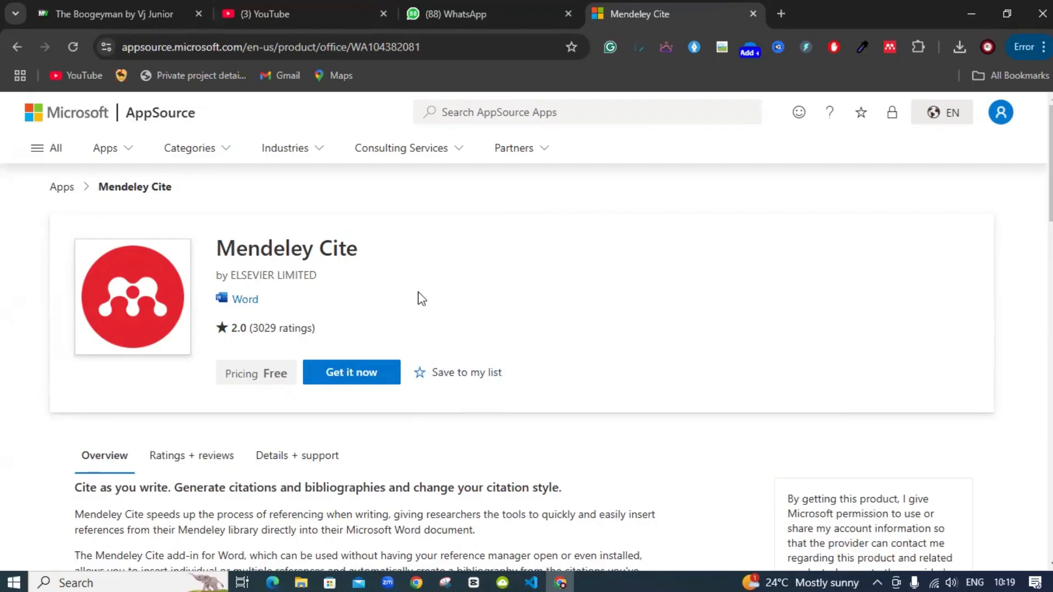
# Start Get it now, fill in the name and job title fields, and choose Uganda as the country
pyautogui.click(356, 383)
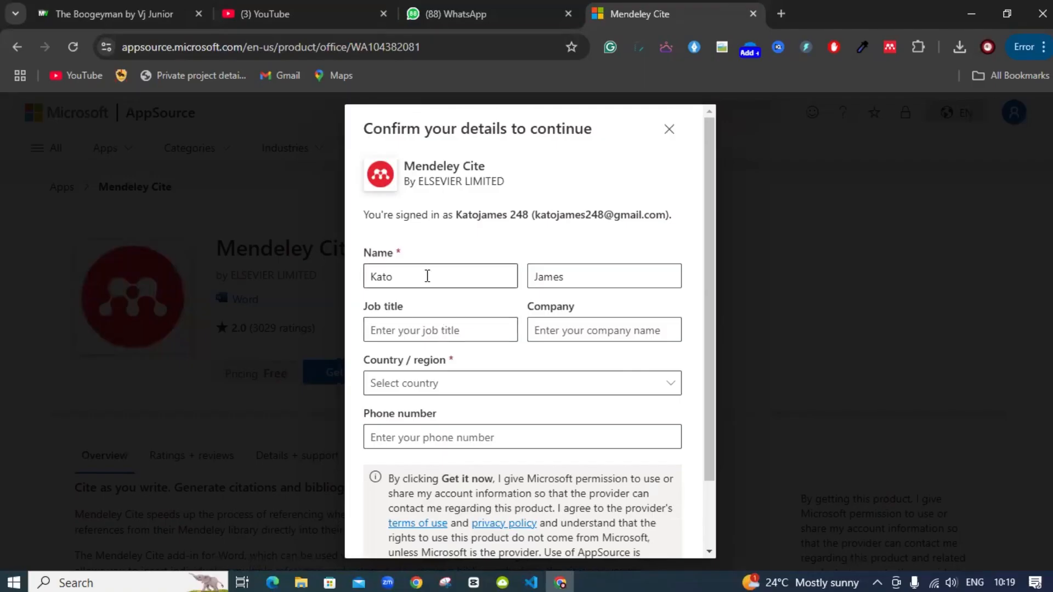
pyautogui.click(398, 267)
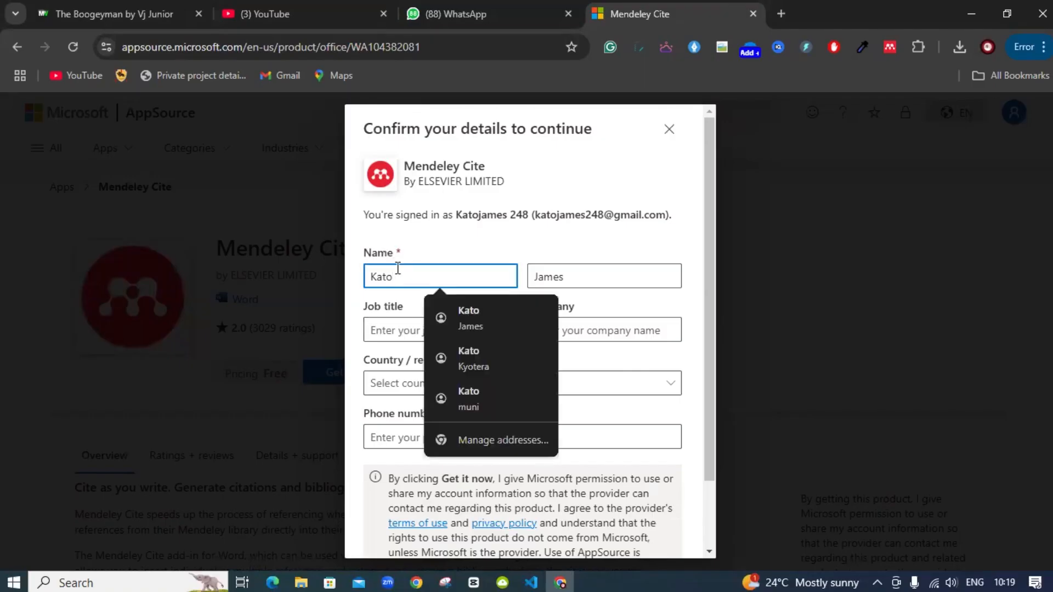
pyautogui.click(422, 319)
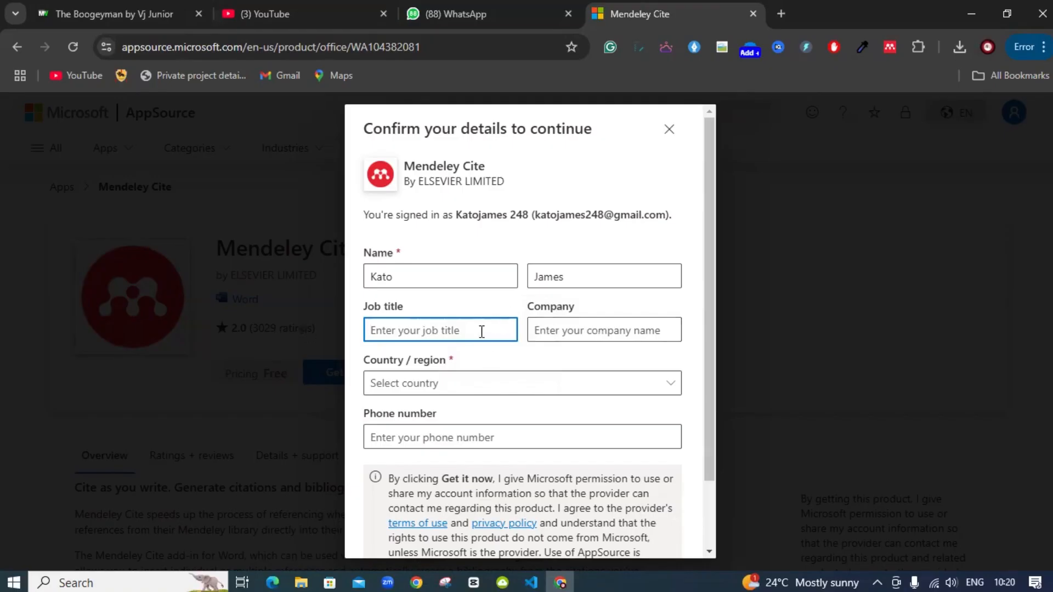
pyautogui.click(476, 391)
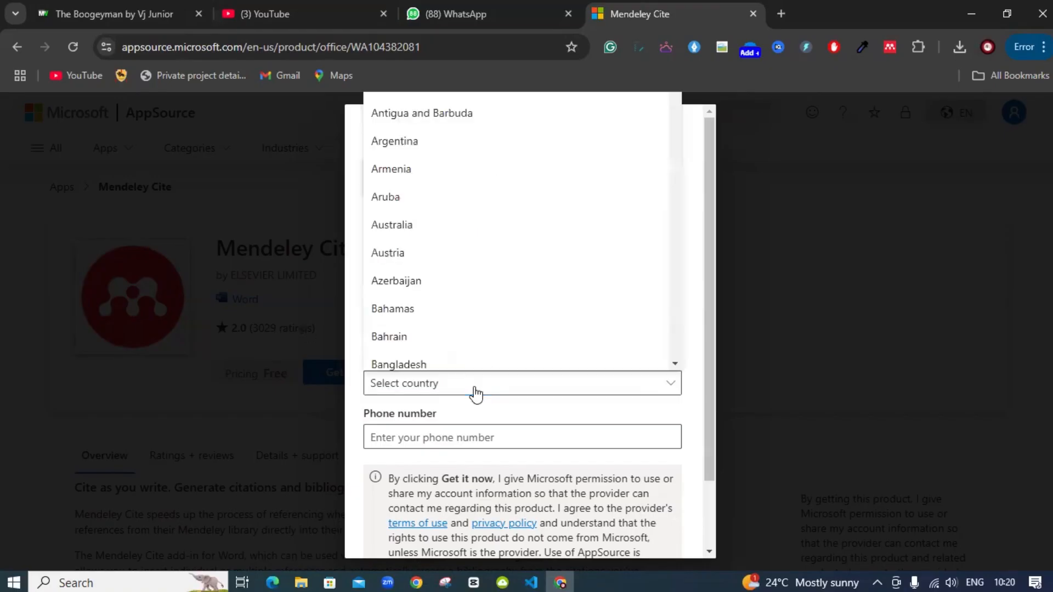
pyautogui.scroll(-10, 522, 220)
pyautogui.scroll(-20, 522, 220)
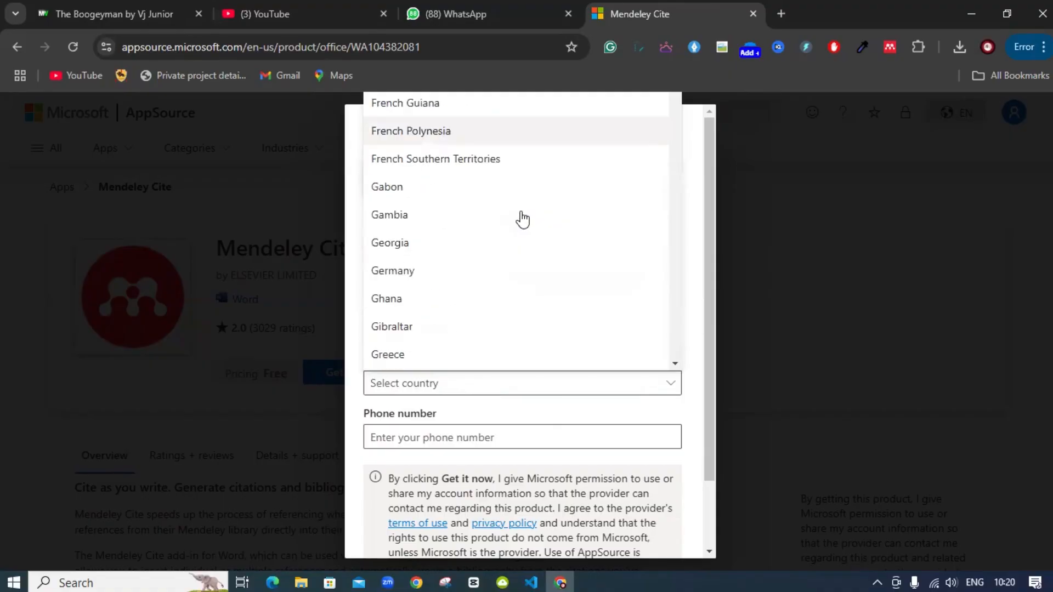
pyautogui.scroll(-7, 521, 230)
pyautogui.moveTo(678, 186); pyautogui.dragTo(685, 376)
pyautogui.scroll(4, 464, 329)
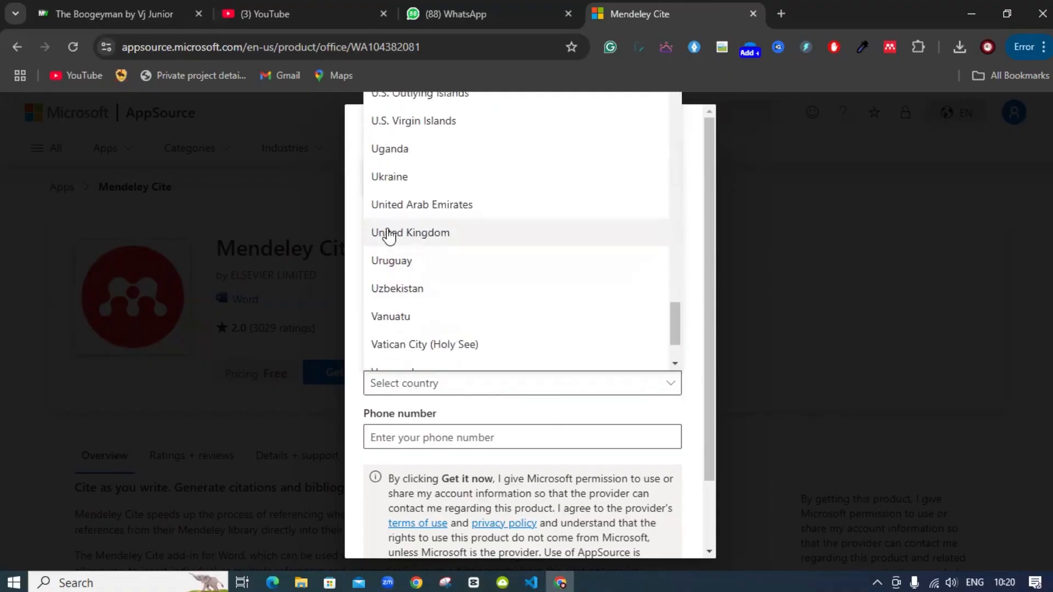
pyautogui.click(387, 159)
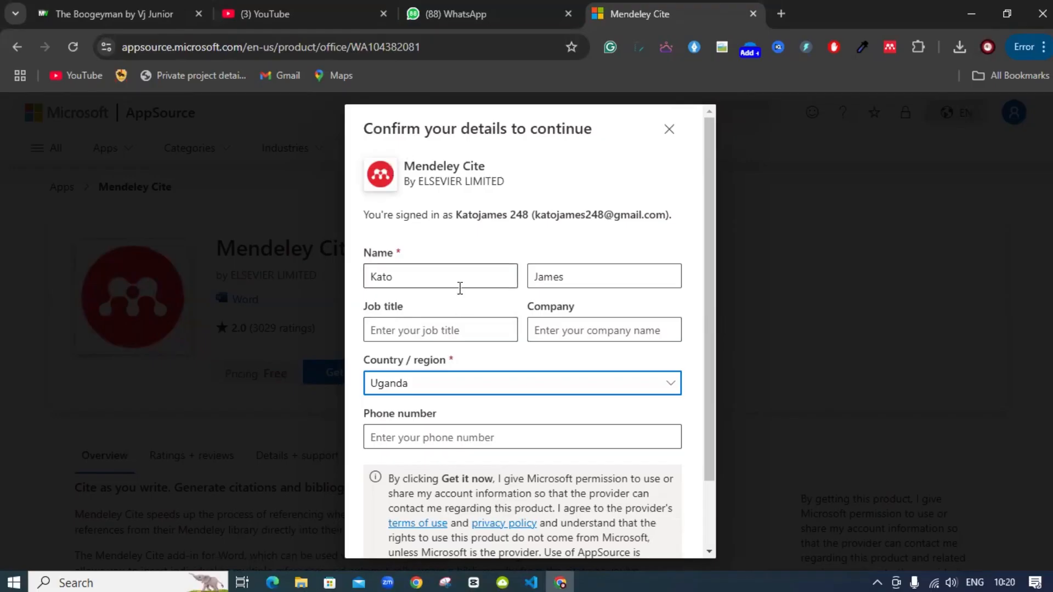
# Autofill the saved phone number and company, then submit the form
pyautogui.click(467, 438)
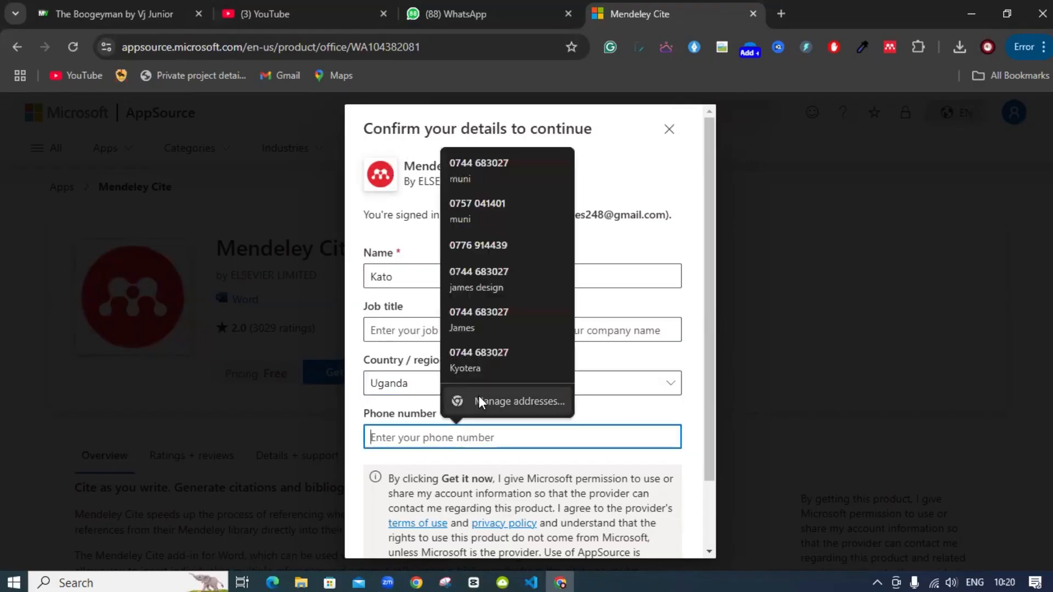
pyautogui.click(489, 168)
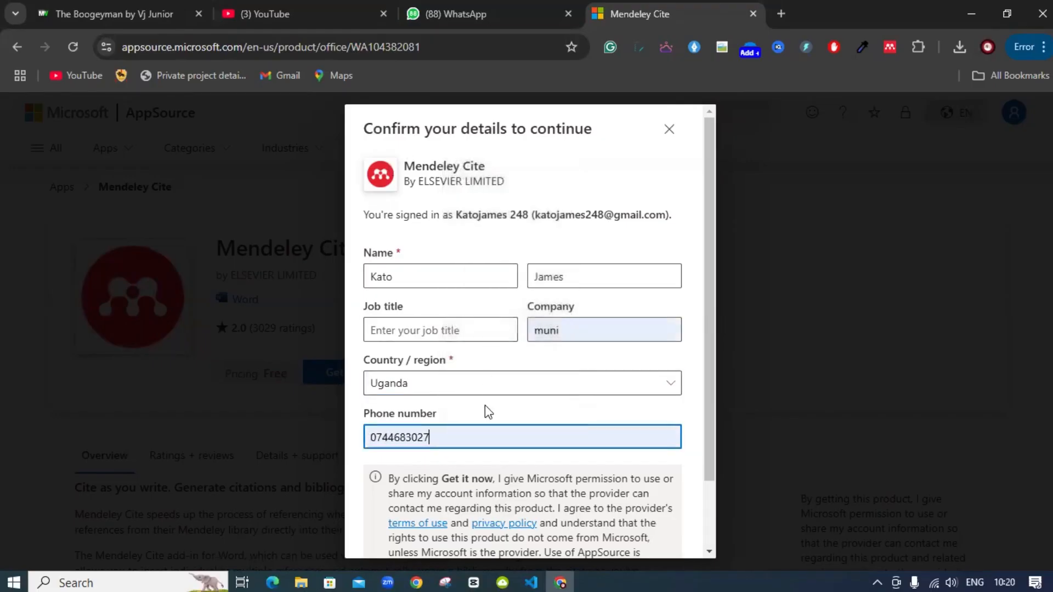
pyautogui.scroll(-2, 485, 405)
pyautogui.click(643, 523)
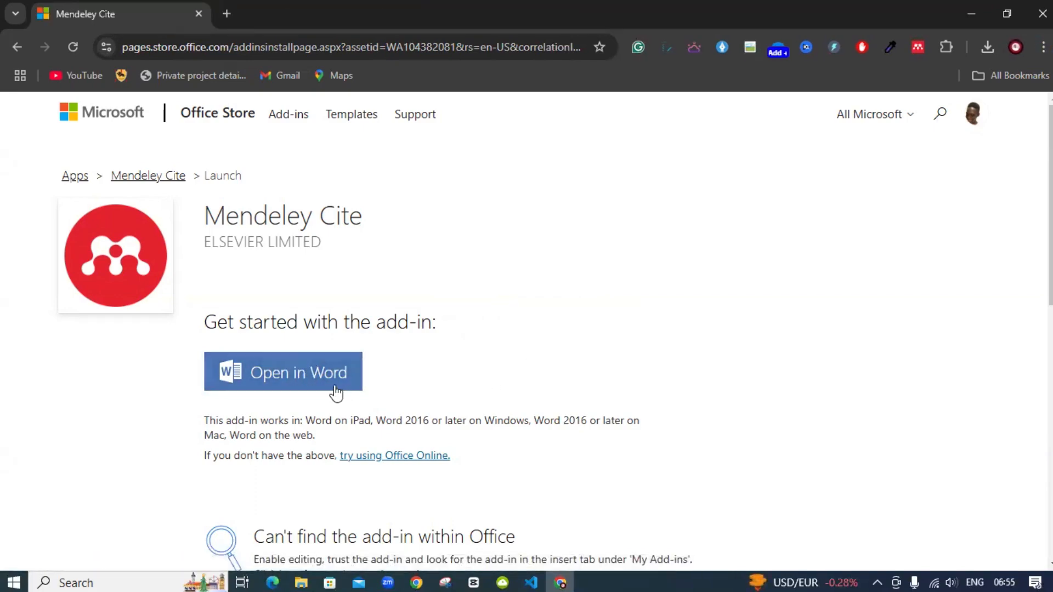
# Choose Open in Word on the Mendeley Cite launch page
pyautogui.click(317, 385)
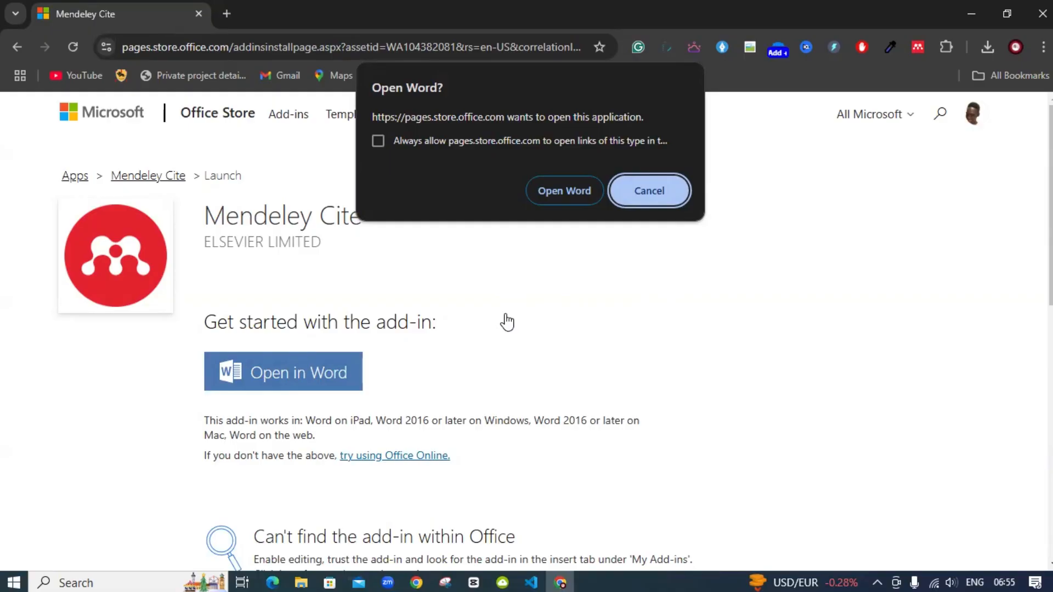
# Let the browser launch Word and discard the recovered documents
pyautogui.click(550, 190)
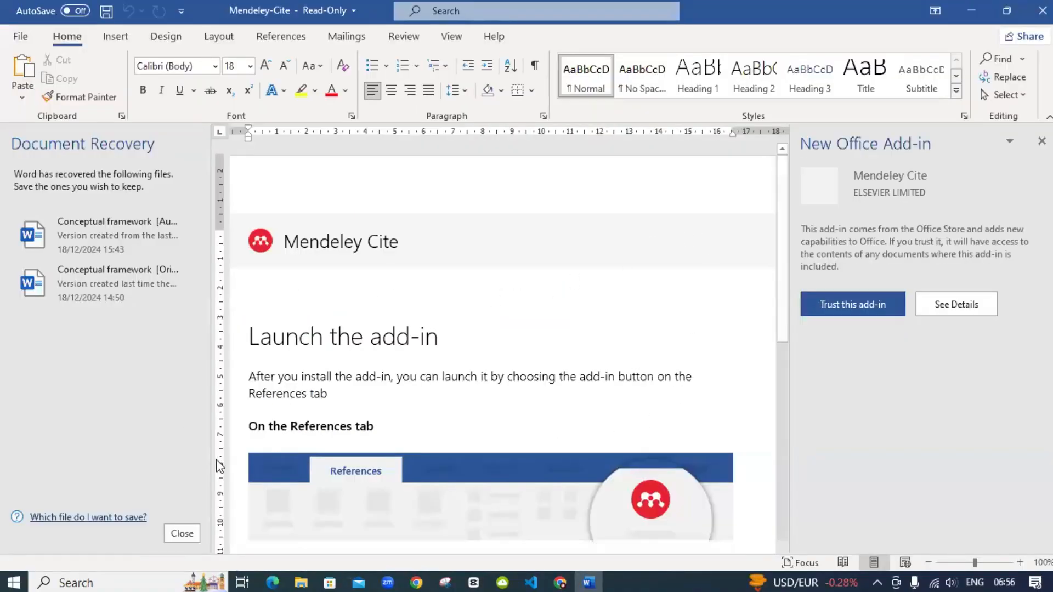
pyautogui.click(183, 534)
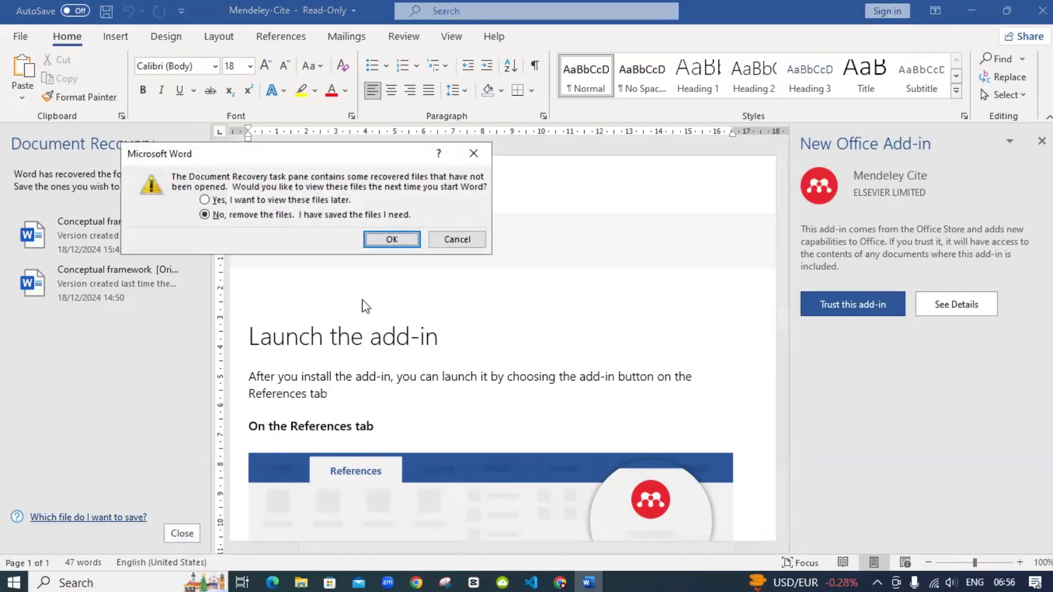
pyautogui.click(374, 243)
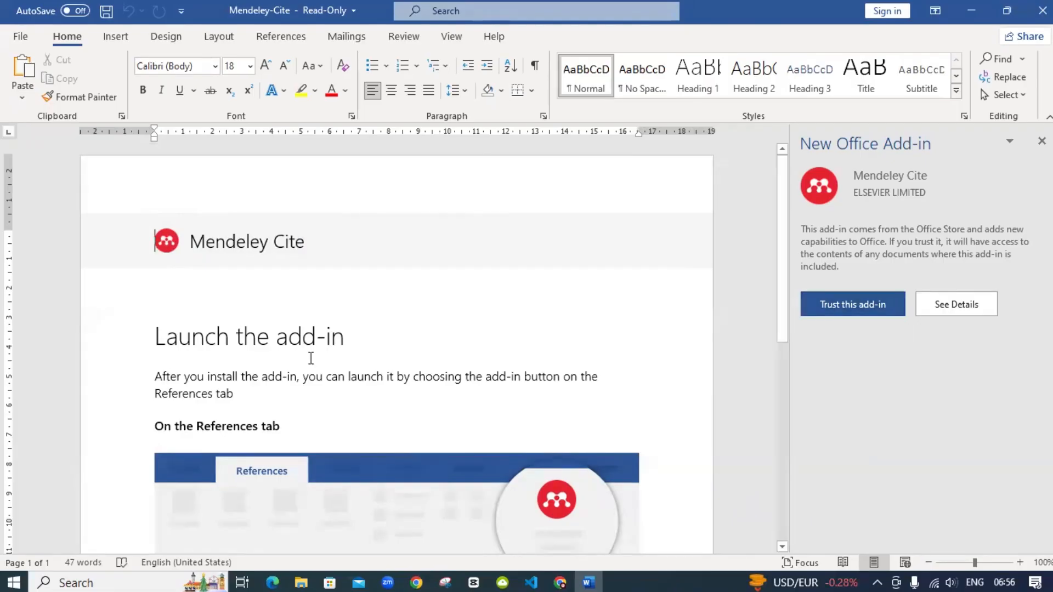
# Trust the Mendeley Cite add-in in the New Office Add-in pane
pyautogui.scroll(-3, 352, 356)
pyautogui.scroll(-4, 352, 353)
pyautogui.scroll(2, 353, 353)
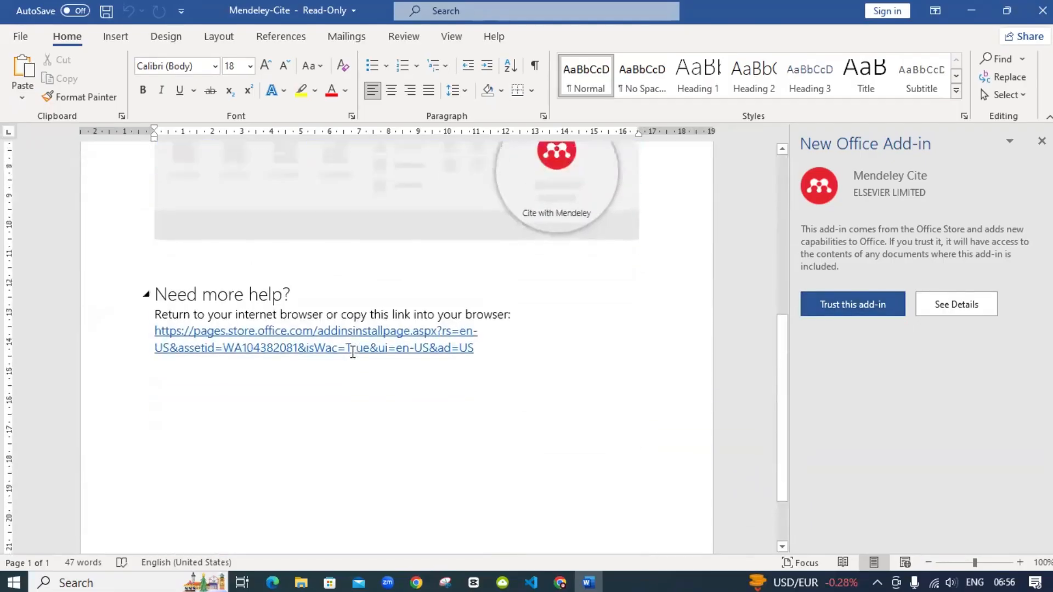
pyautogui.click(853, 305)
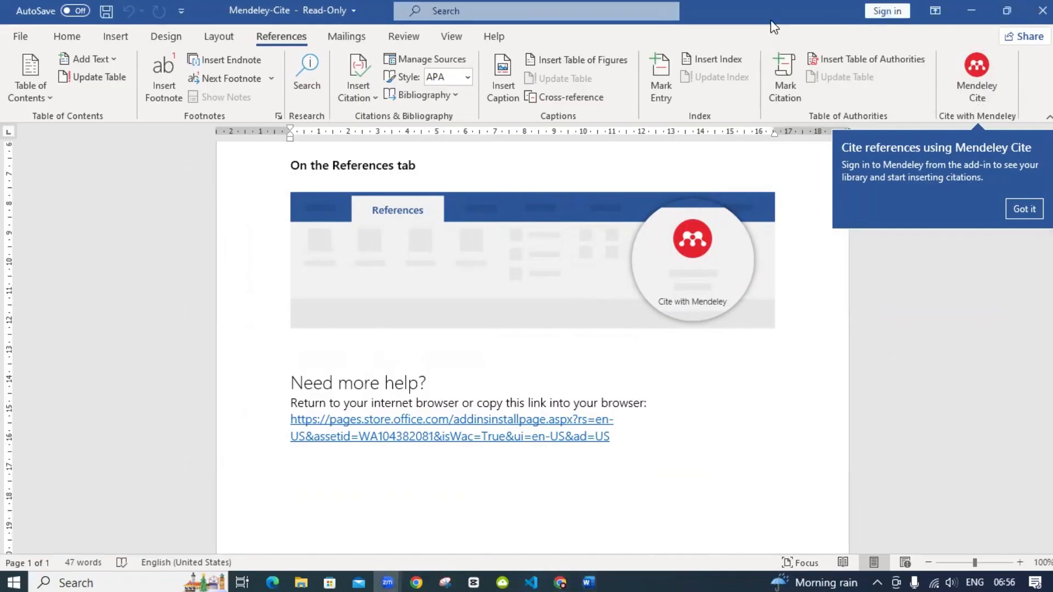
# Close the Word document without saving its changes
pyautogui.moveTo(768, 20); pyautogui.dragTo(823, 102)
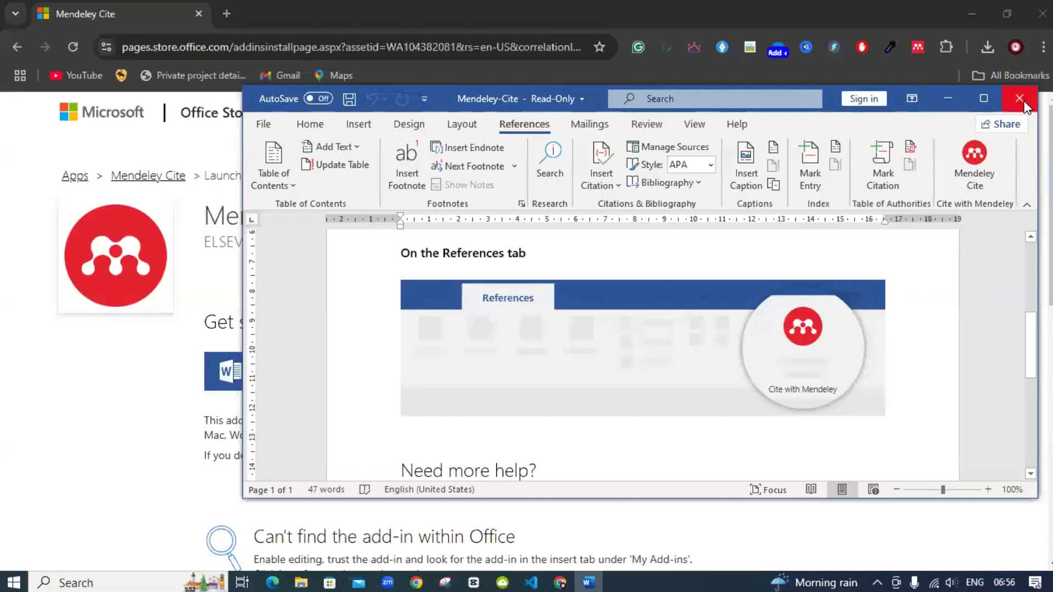
pyautogui.click(1023, 104)
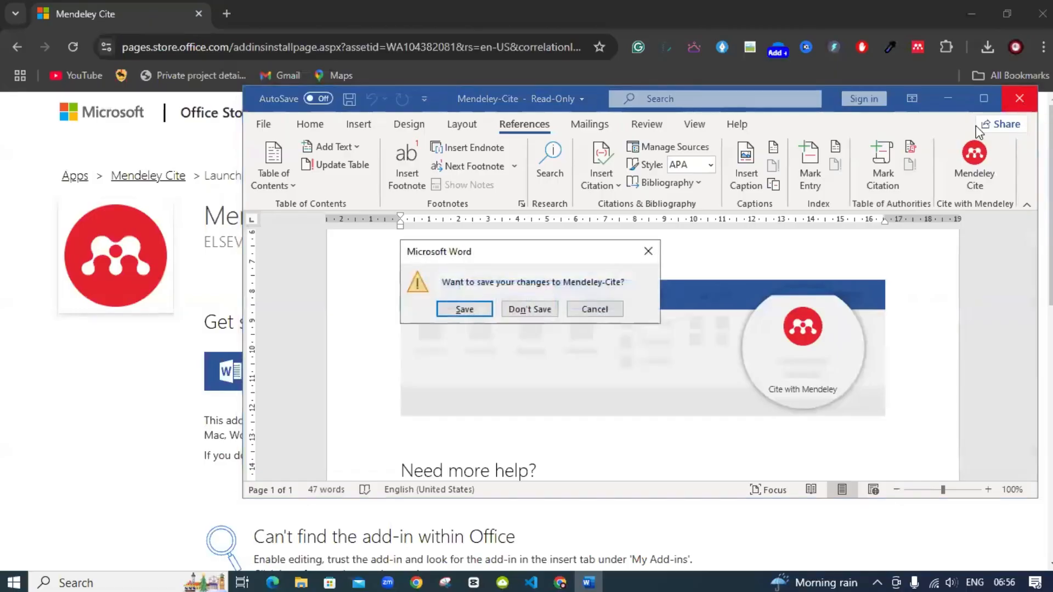
pyautogui.click(529, 310)
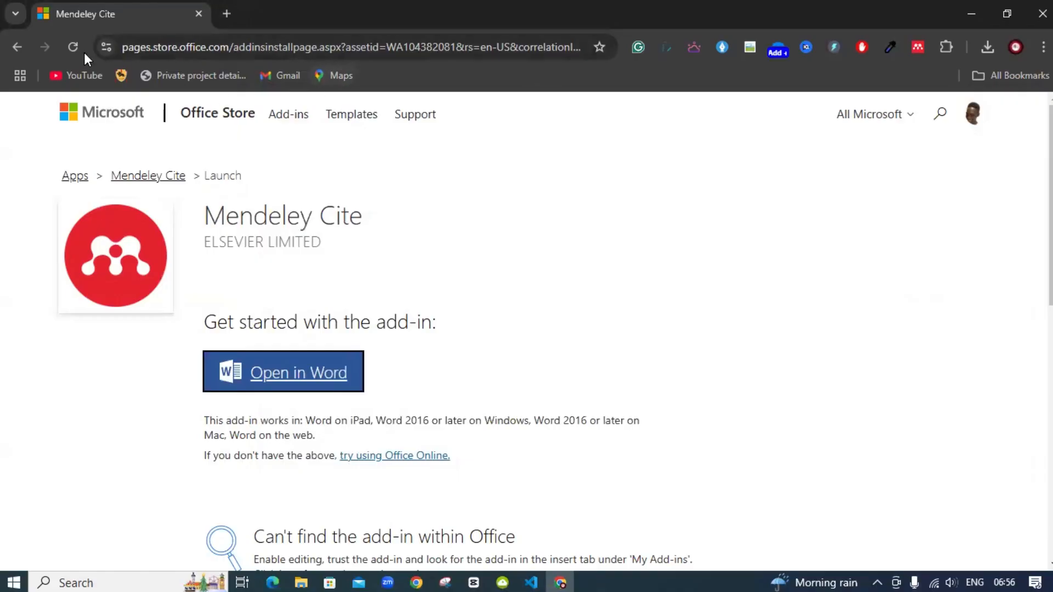
# Search for 'mendeley referencing software' and open the Mendeley - Reference Management Software result
pyautogui.click(191, 49)
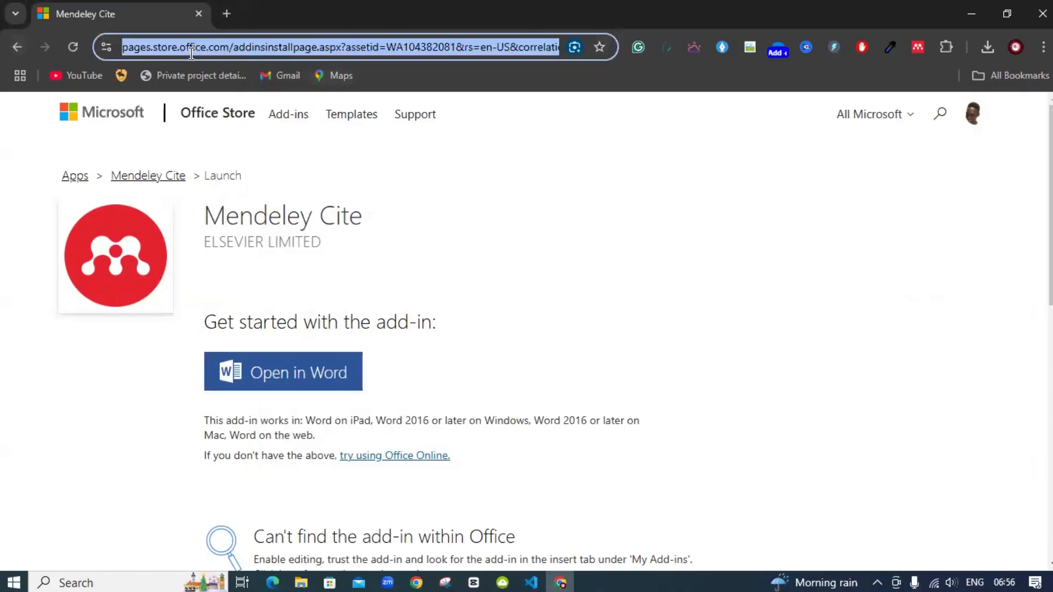
pyautogui.write('mende')
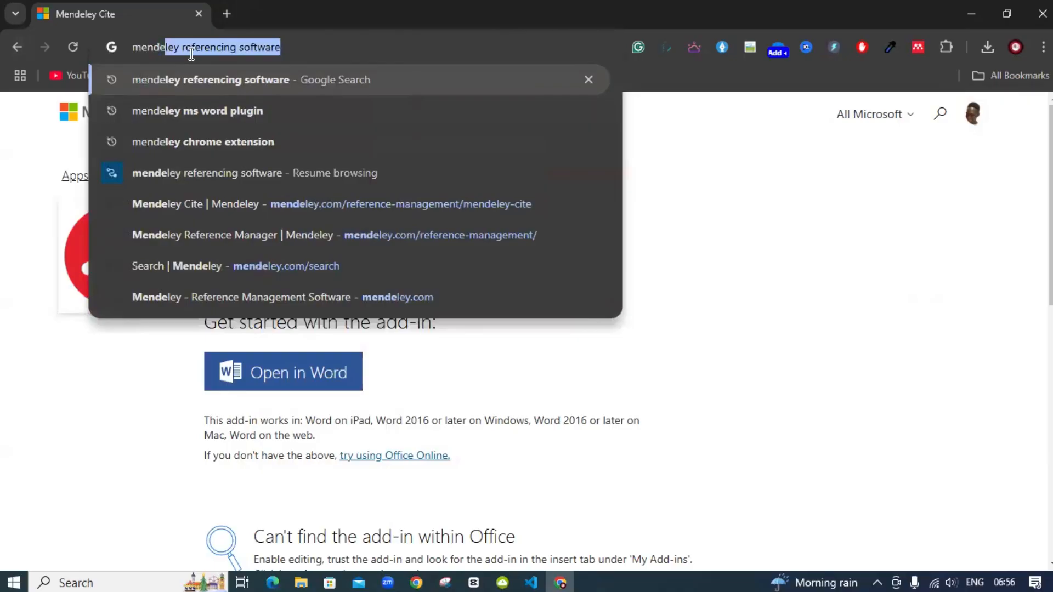
pyautogui.press('Return')
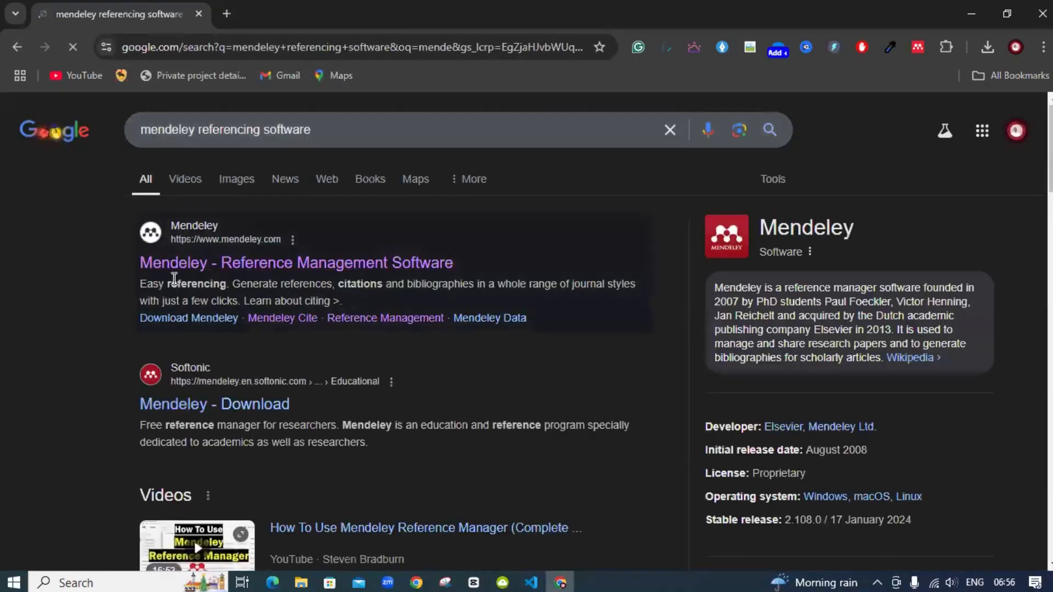
pyautogui.click(181, 266)
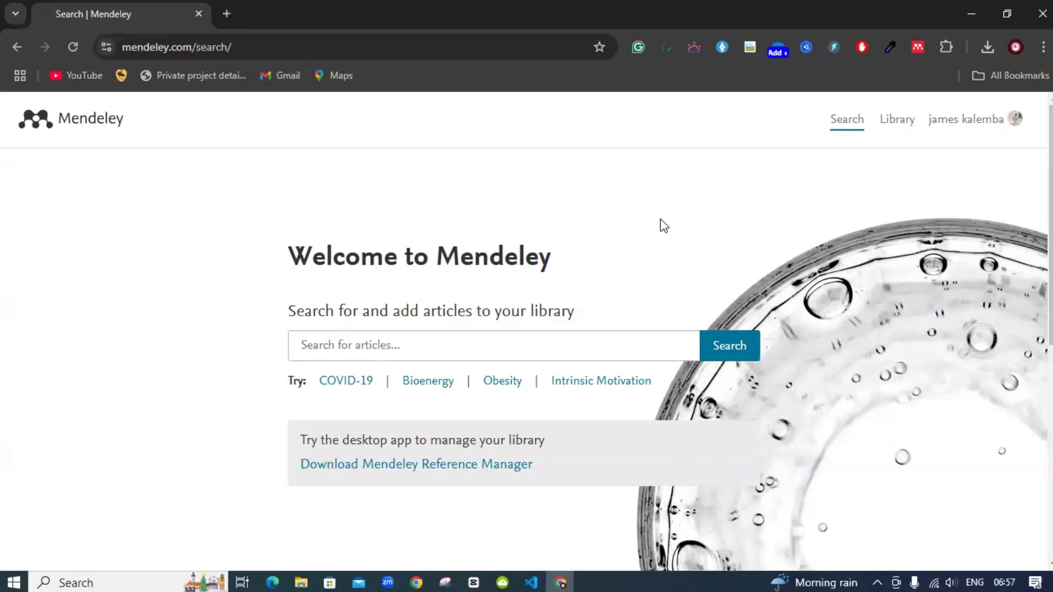
# Open the library, dismiss the promo popup, and browse Recently Added, Recently Read and Favorites
pyautogui.click(900, 121)
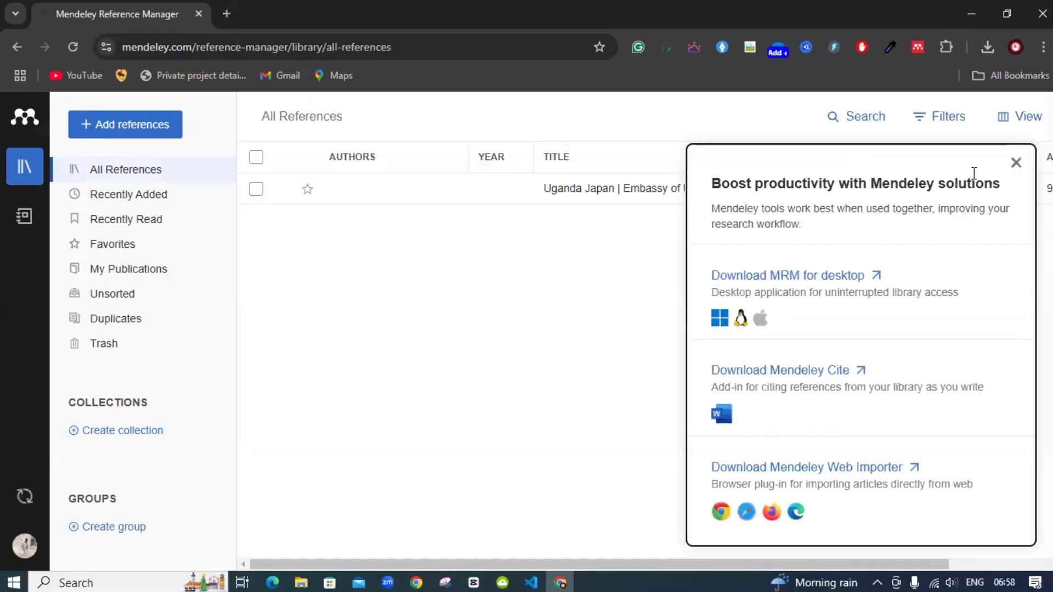
pyautogui.click(1015, 163)
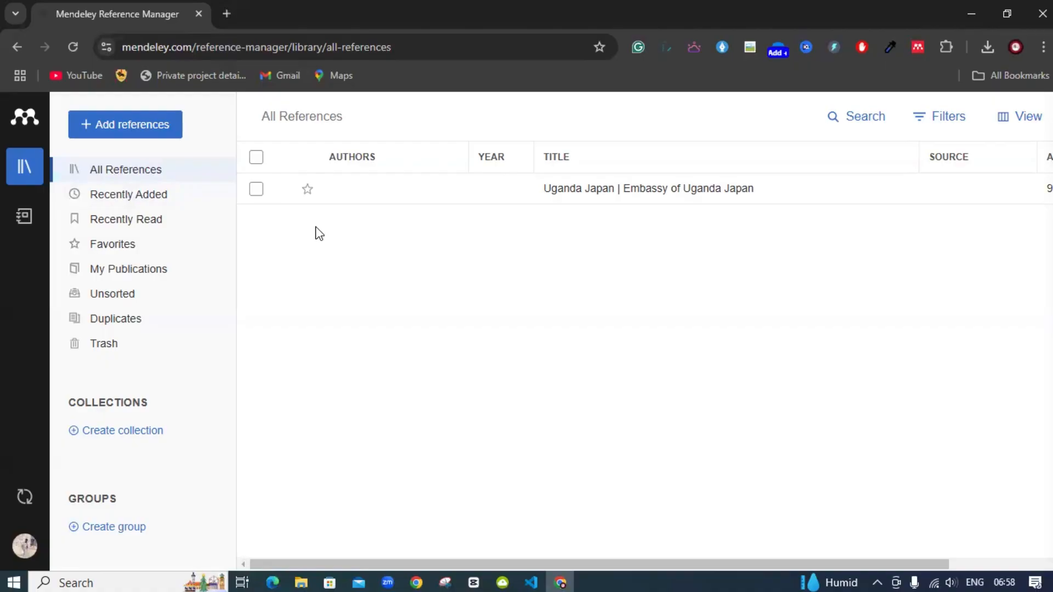
pyautogui.click(152, 195)
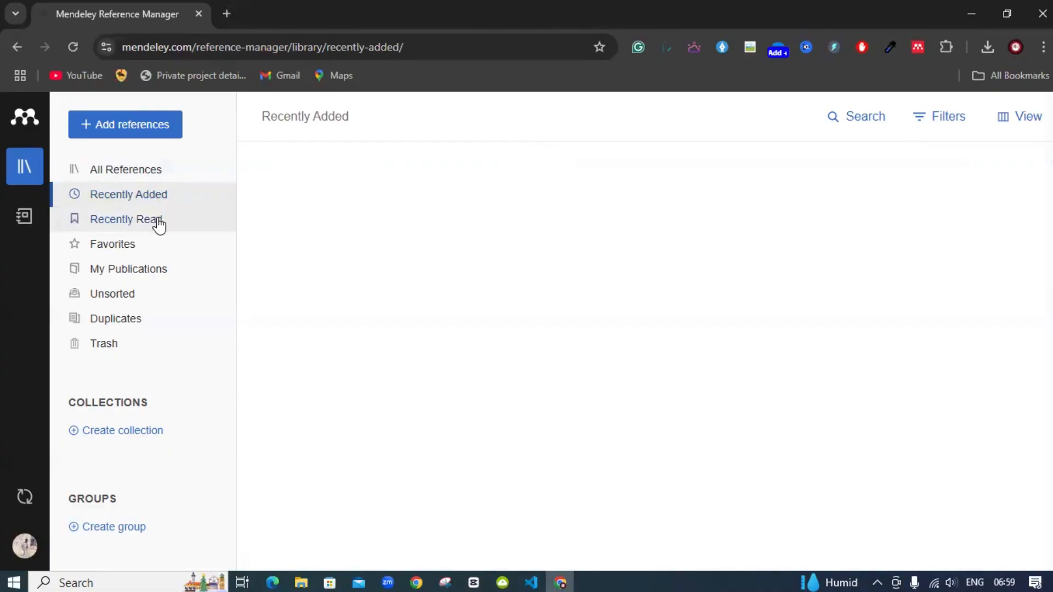
pyautogui.click(159, 222)
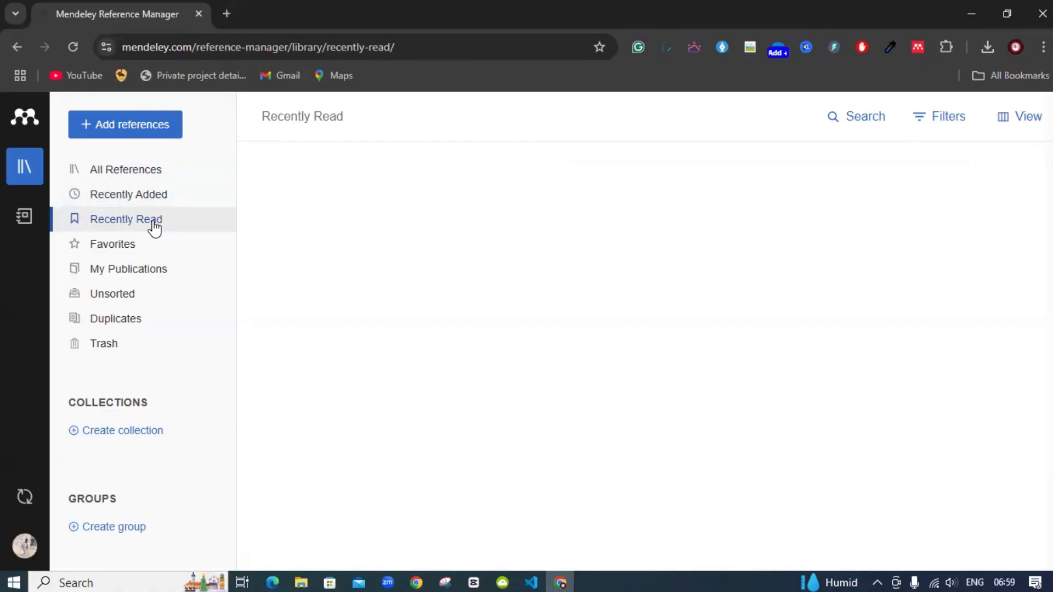
pyautogui.click(167, 209)
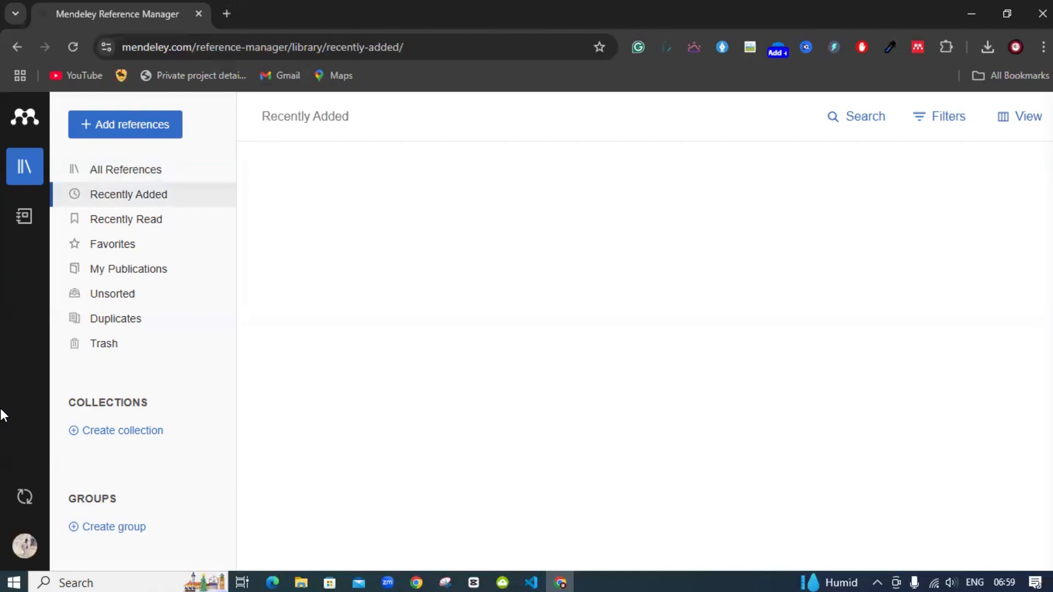
pyautogui.click(140, 227)
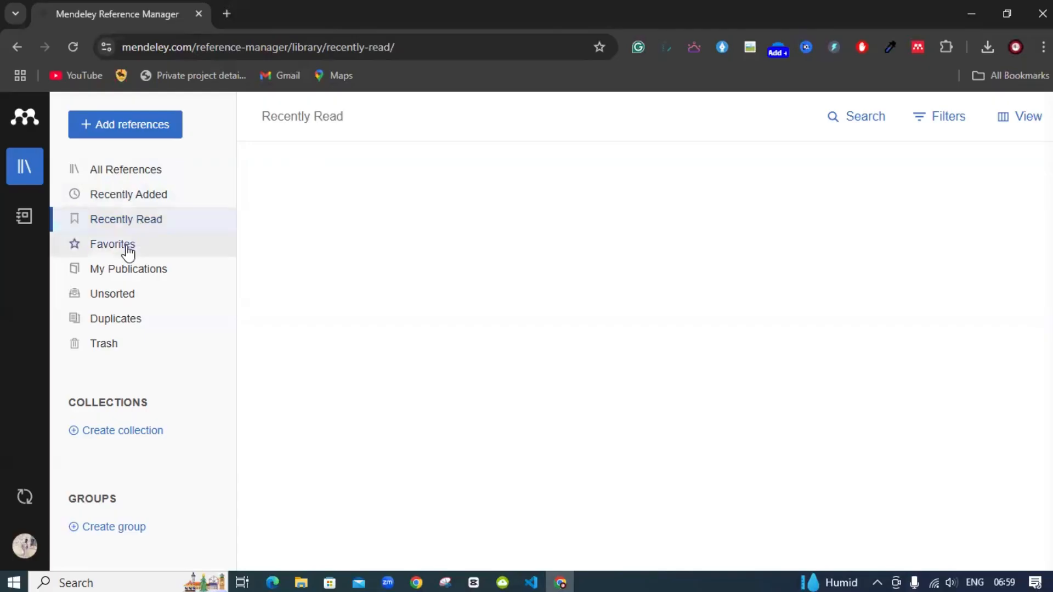
pyautogui.click(124, 246)
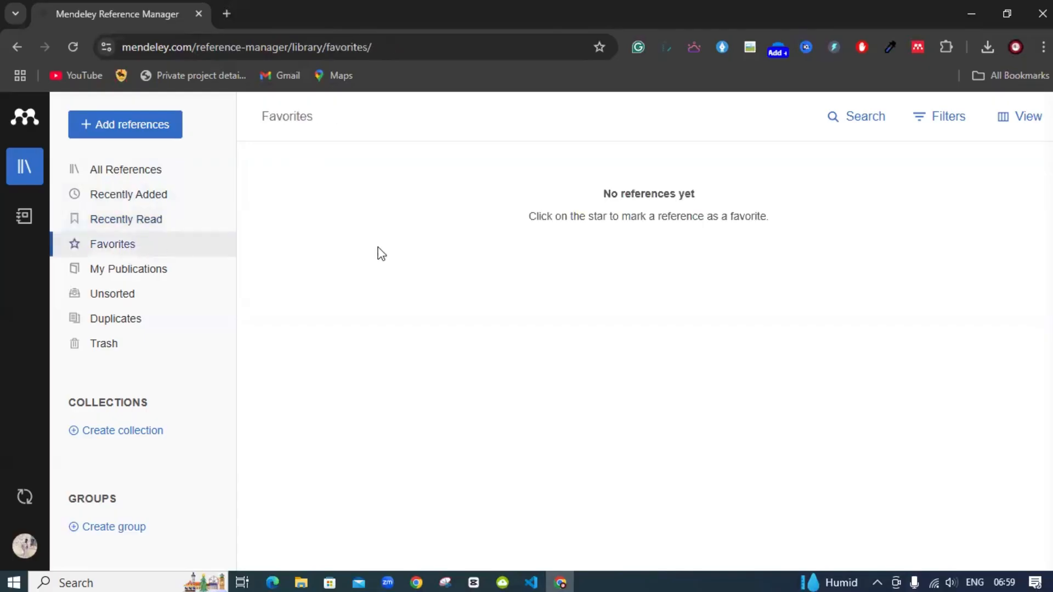
pyautogui.click(116, 171)
# Star the Uganda Japan embassy reference and confirm it appears in Favorites
pyautogui.click(307, 190)
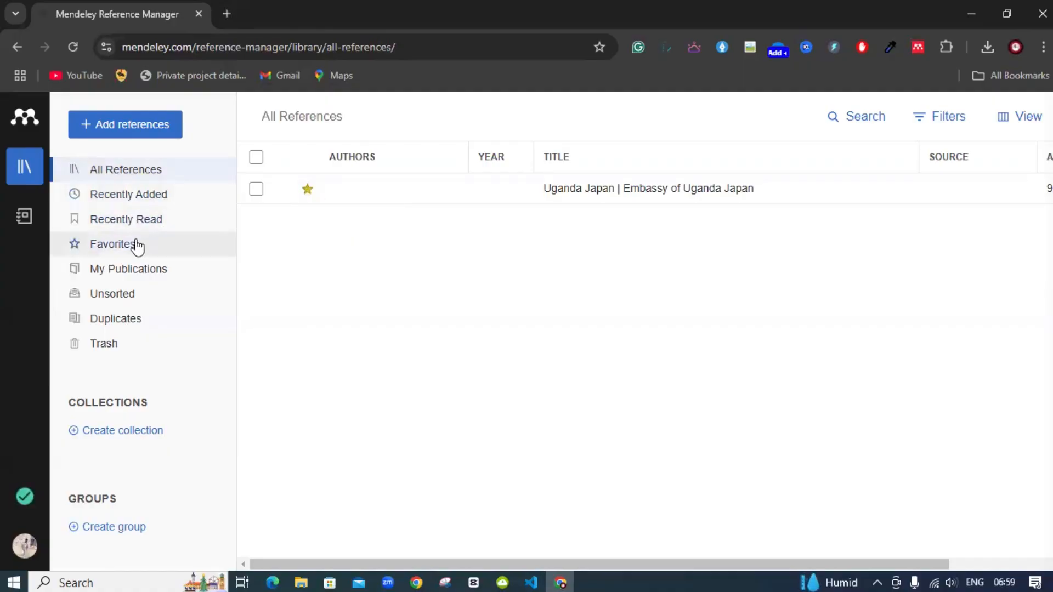
pyautogui.click(136, 245)
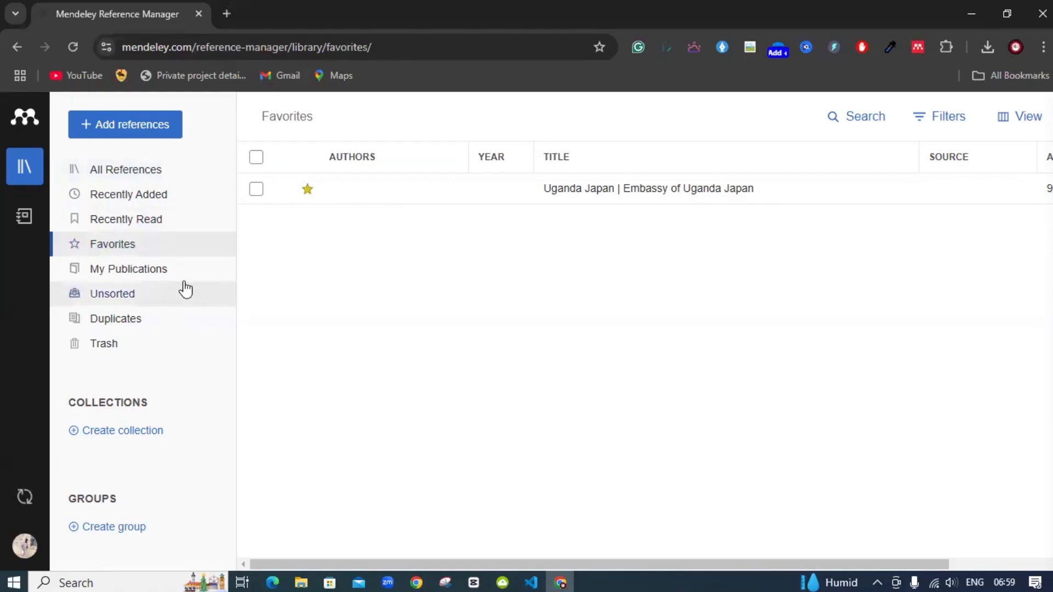
pyautogui.click(160, 274)
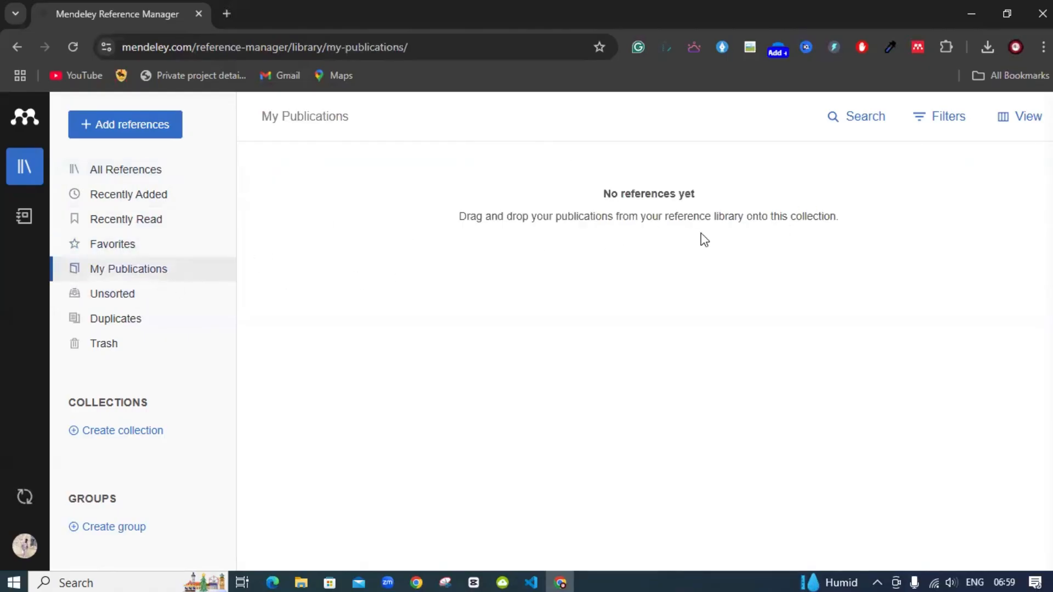
# Look through the Trash, start a new collection, then return to All References
pyautogui.click(114, 347)
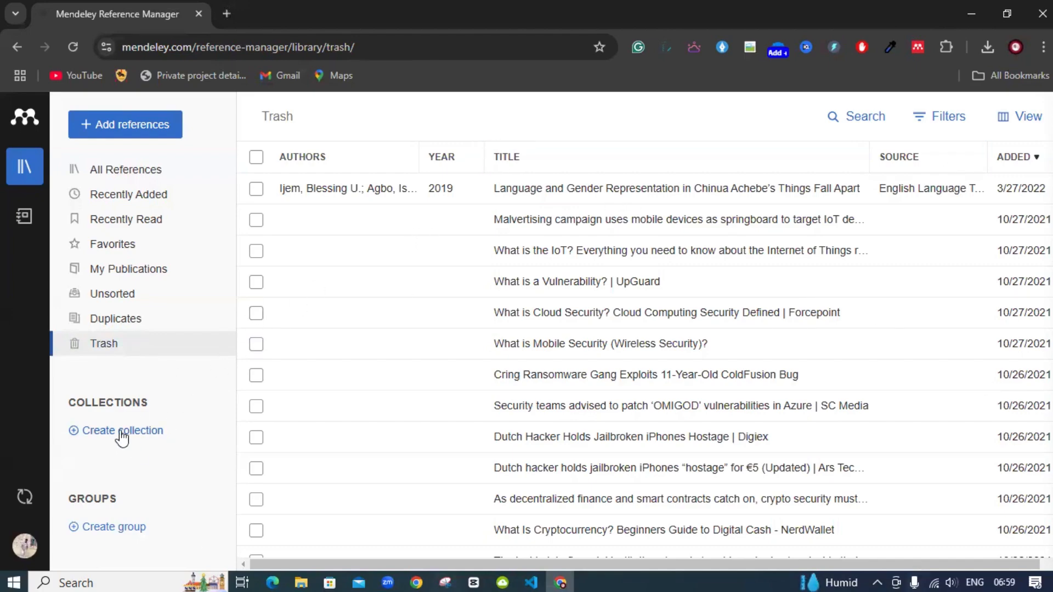
pyautogui.click(121, 431)
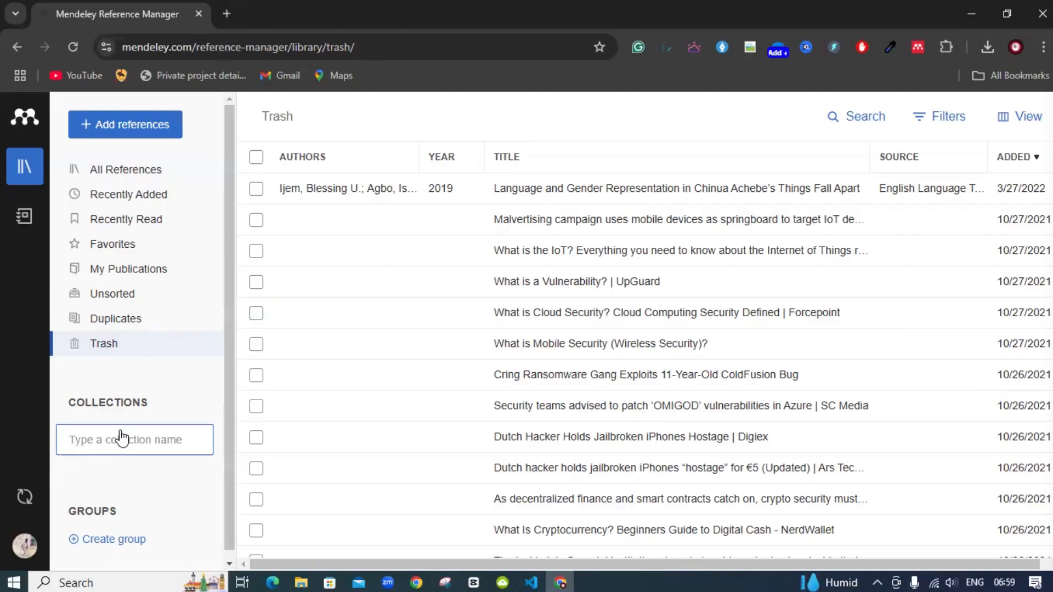
pyautogui.click(127, 171)
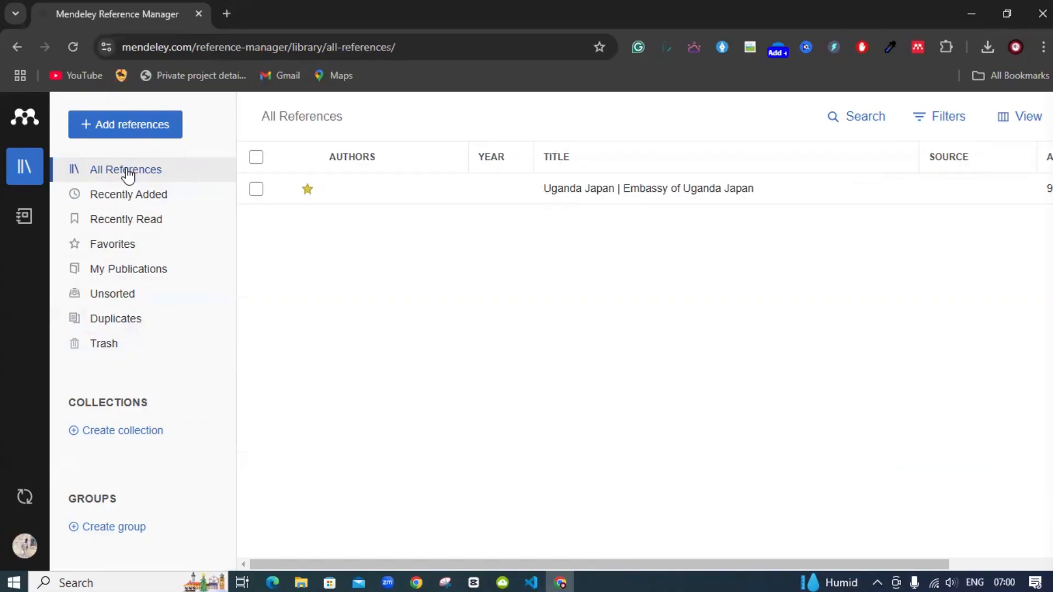
# Start a new collection, then a new group, leaving the group name box empty
pyautogui.click(112, 436)
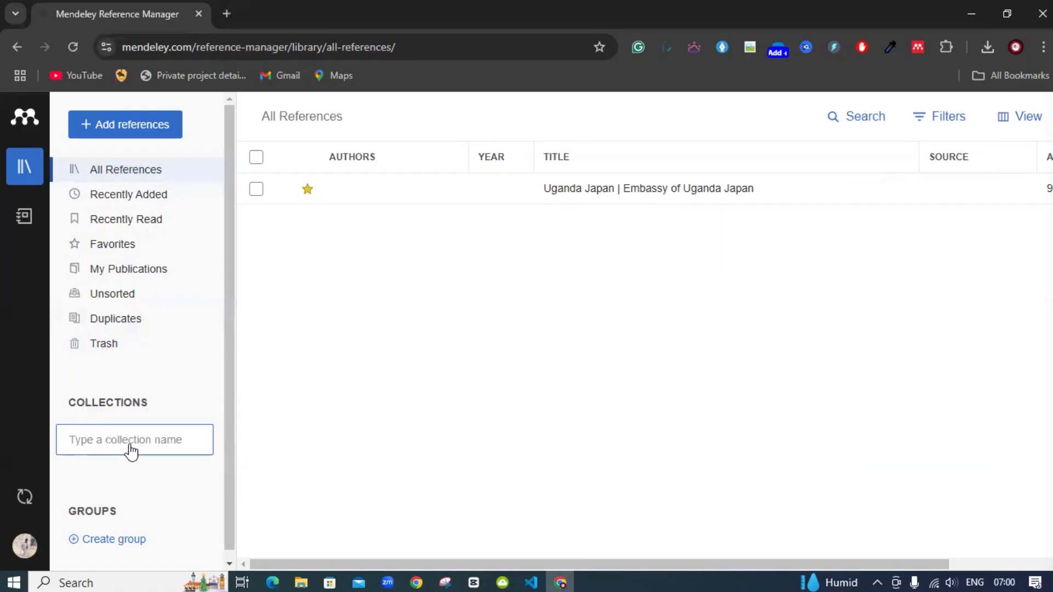
pyautogui.click(136, 542)
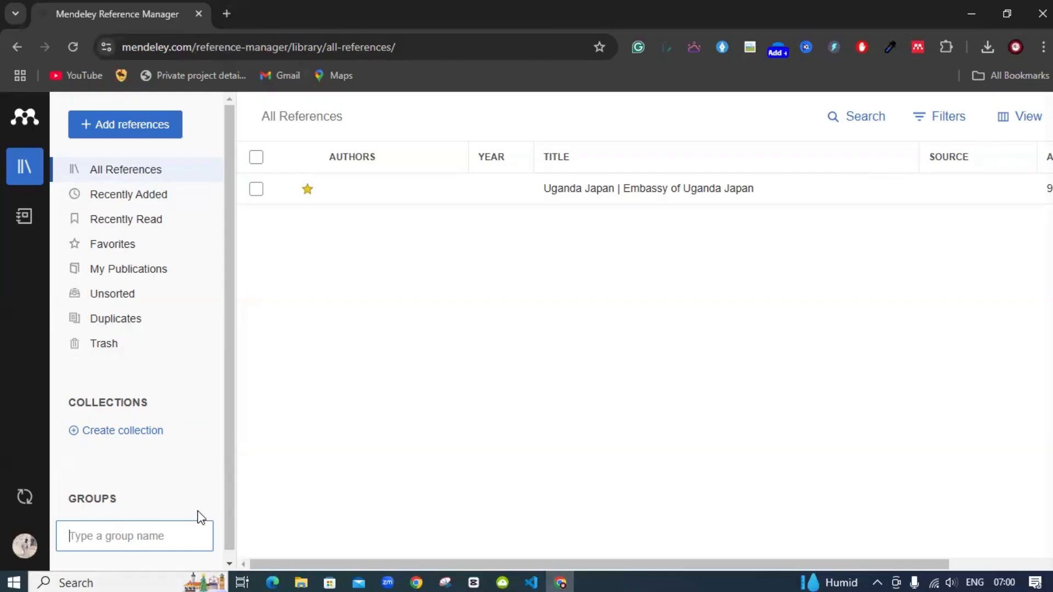
pyautogui.scroll(-1, 197, 515)
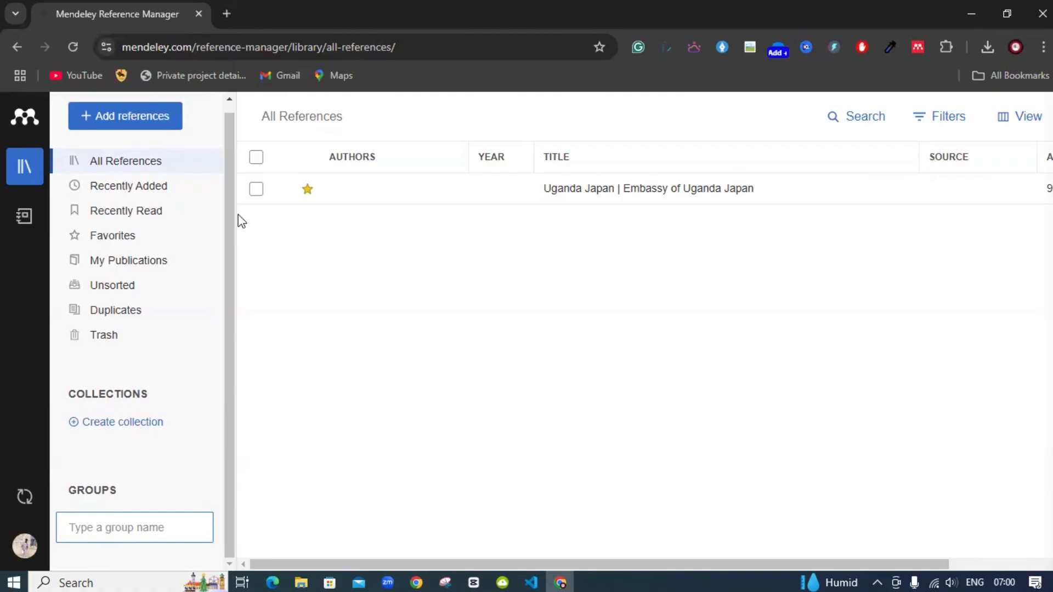
# Open the Add reference manually form and type a test identifier, then erase part of it
pyautogui.click(163, 123)
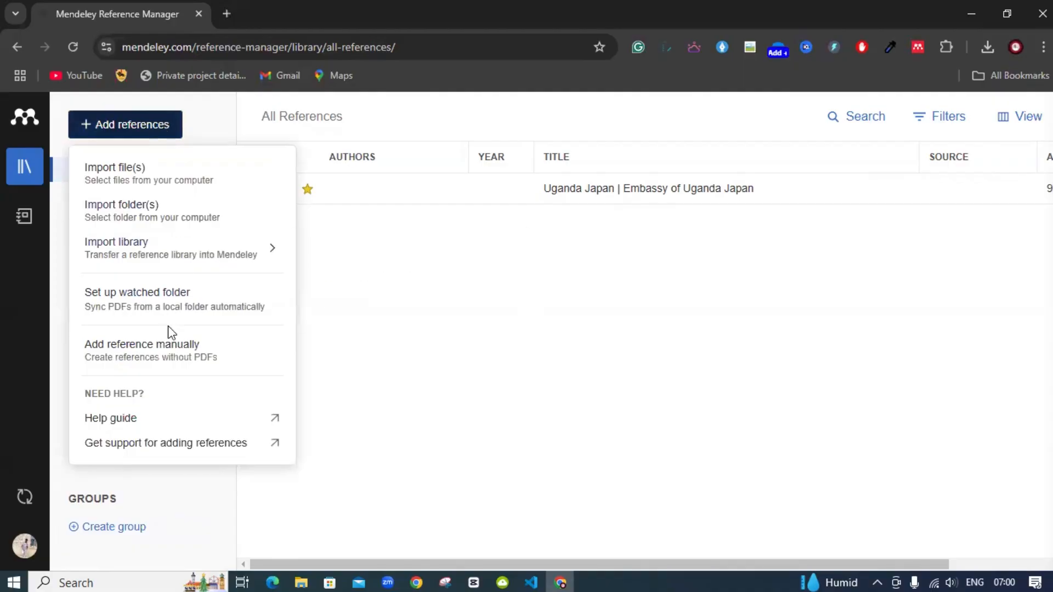
pyautogui.click(156, 359)
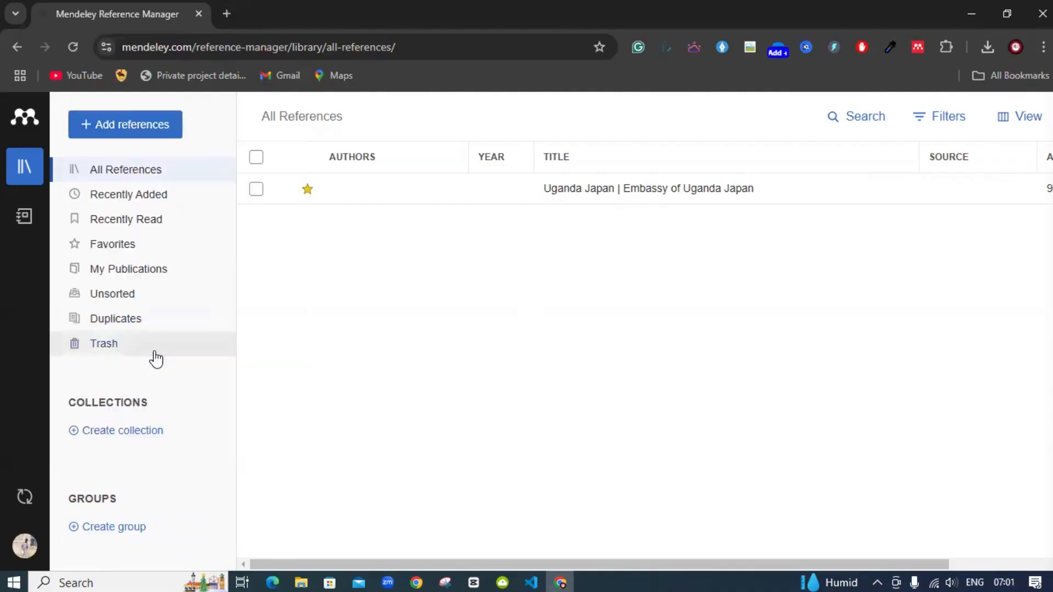
pyautogui.click(337, 189)
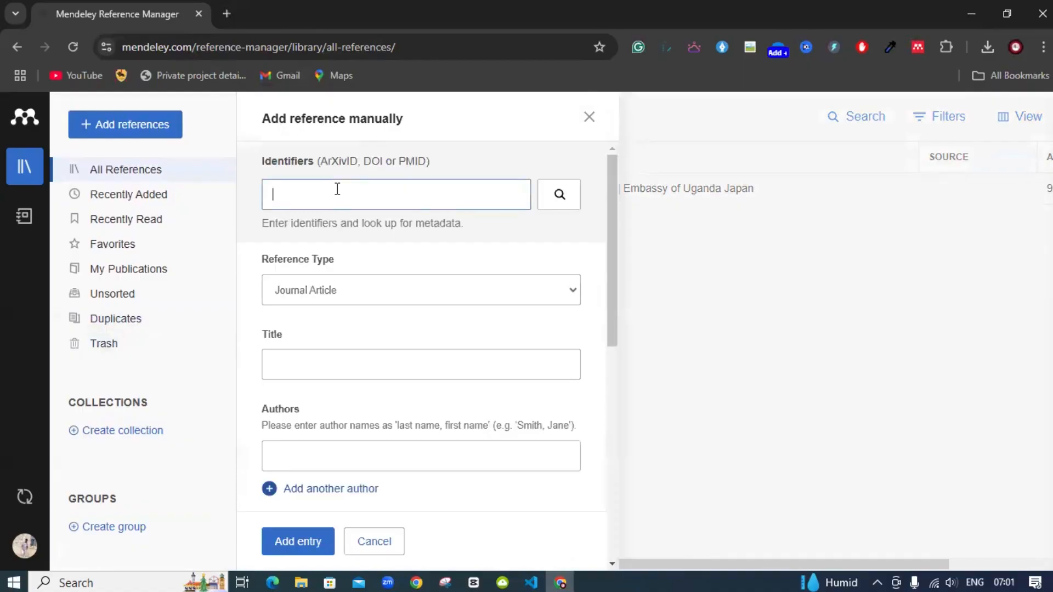
pyautogui.write('hjdhh')
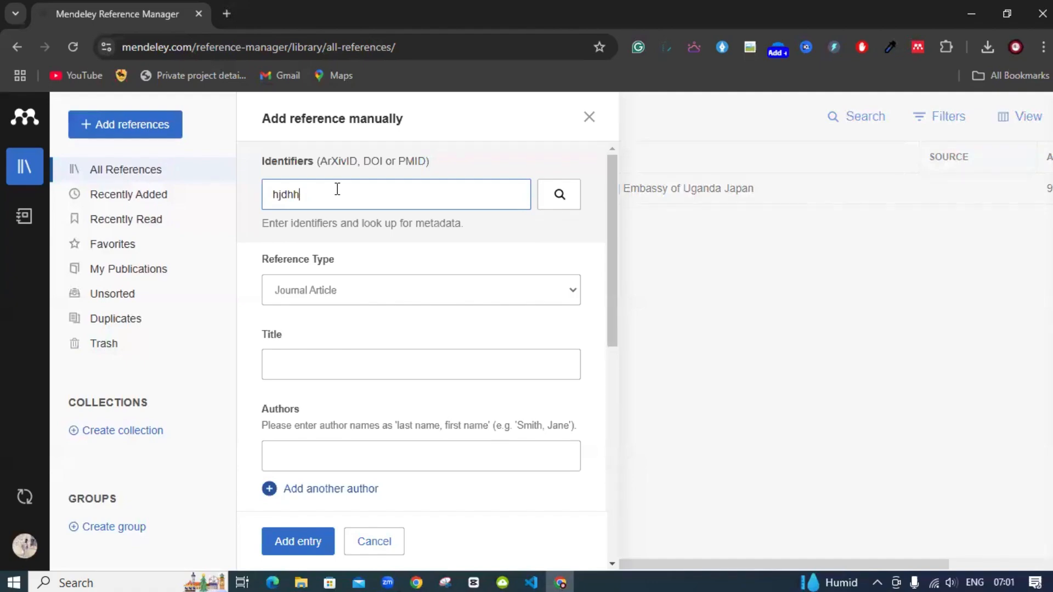
pyautogui.press('BackSpace')
pyautogui.press('BackSpace')
pyautogui.press('BackSpace')
pyautogui.press('BackSpace')
pyautogui.press('BackSpace')
pyautogui.scroll(-3, 321, 285)
pyautogui.scroll(3, 322, 286)
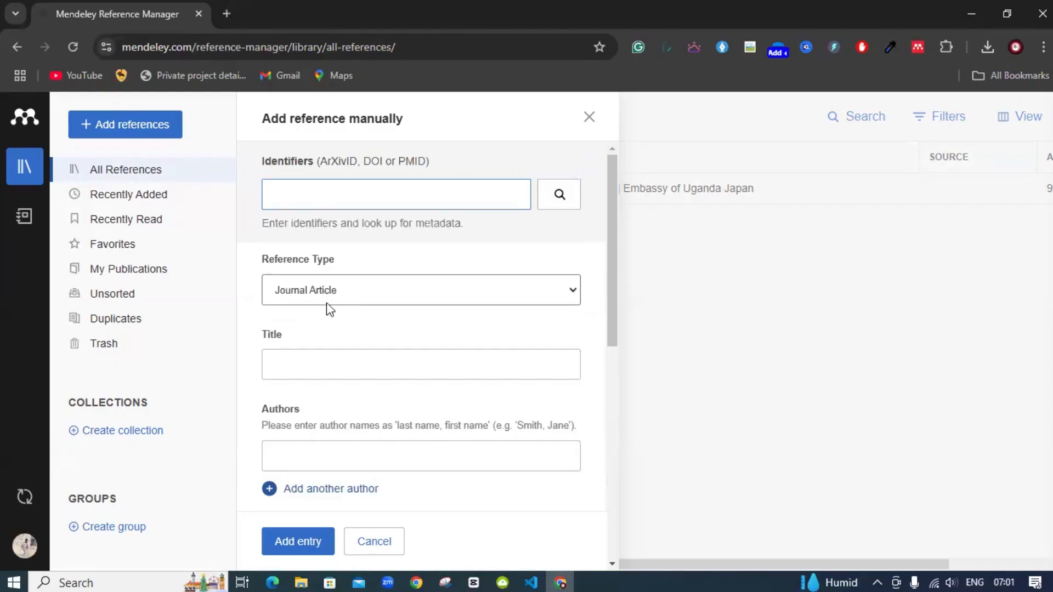
# Try the Book Section and Magazine Article reference types
pyautogui.click(450, 296)
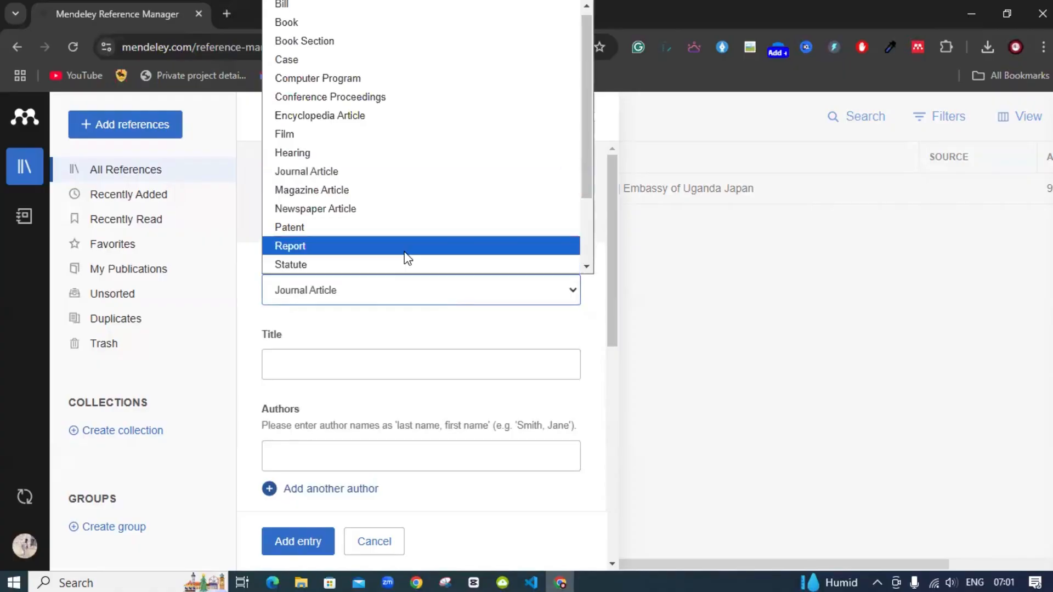
pyautogui.click(312, 48)
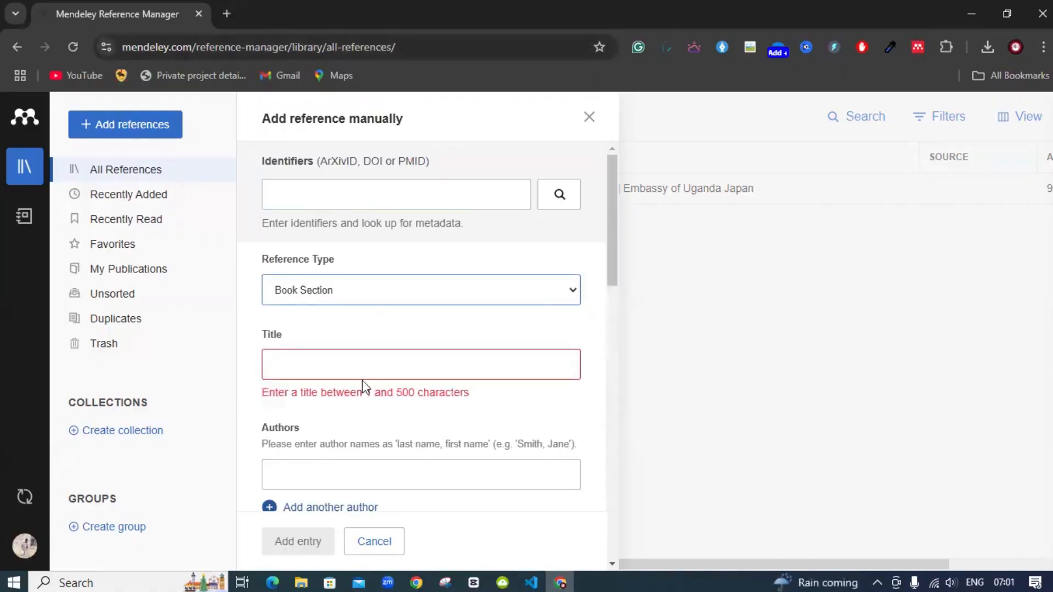
pyautogui.scroll(-2, 346, 348)
pyautogui.scroll(2, 347, 350)
pyautogui.click(332, 300)
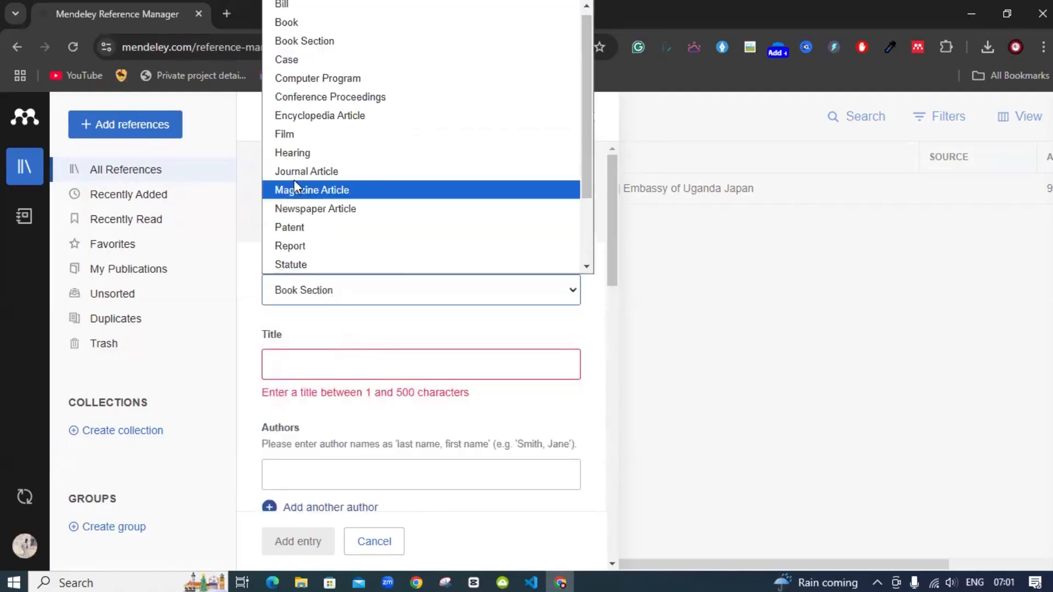
pyautogui.click(306, 194)
# Try Film and Television Broadcast, then settle on Newspaper Article as the reference type
pyautogui.click(355, 301)
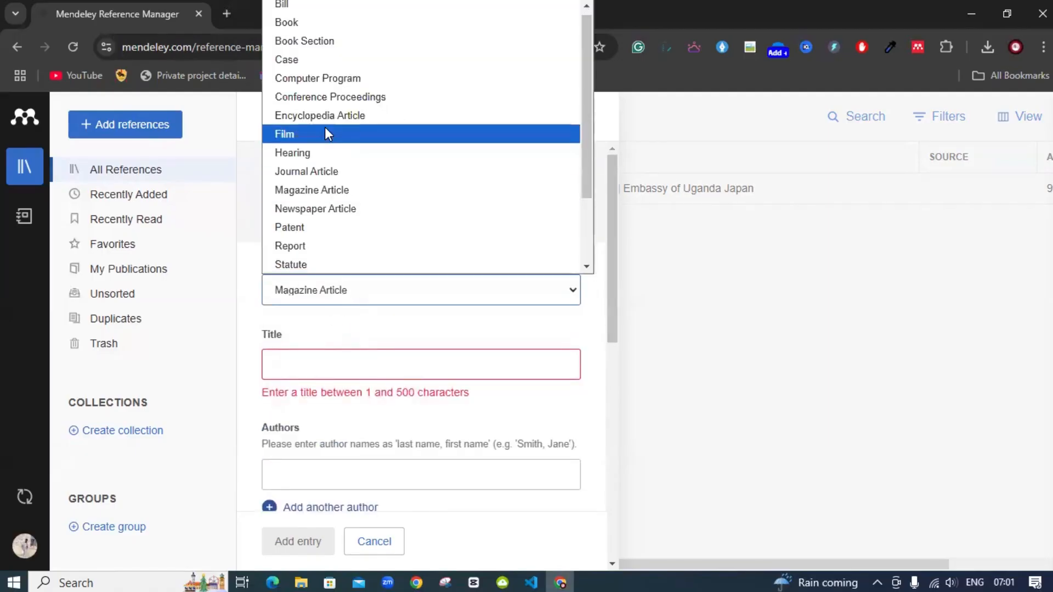
pyautogui.click(328, 133)
pyautogui.click(401, 301)
pyautogui.scroll(-2, 363, 221)
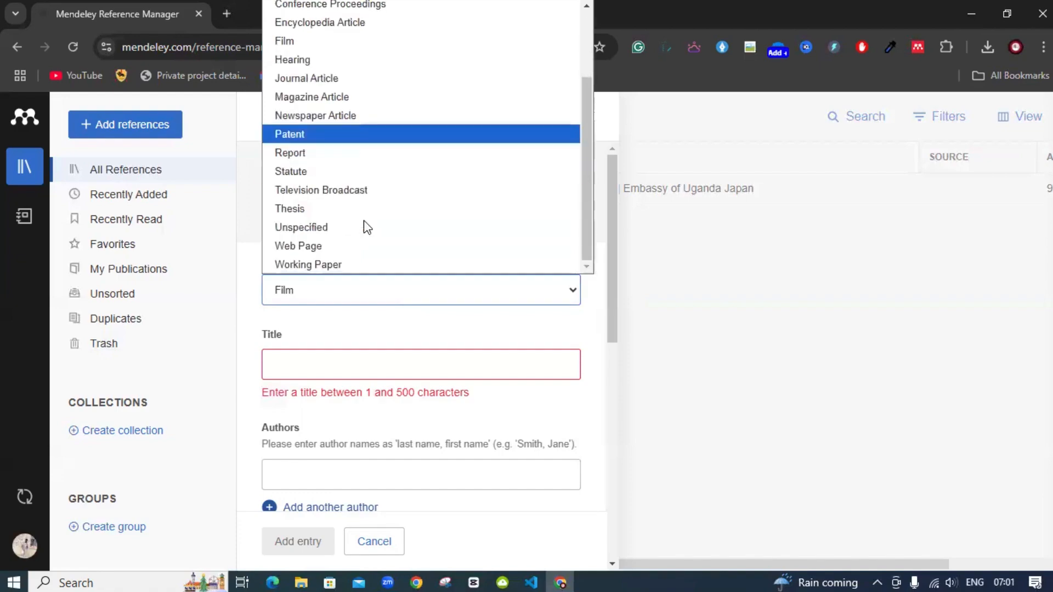
pyautogui.click(322, 191)
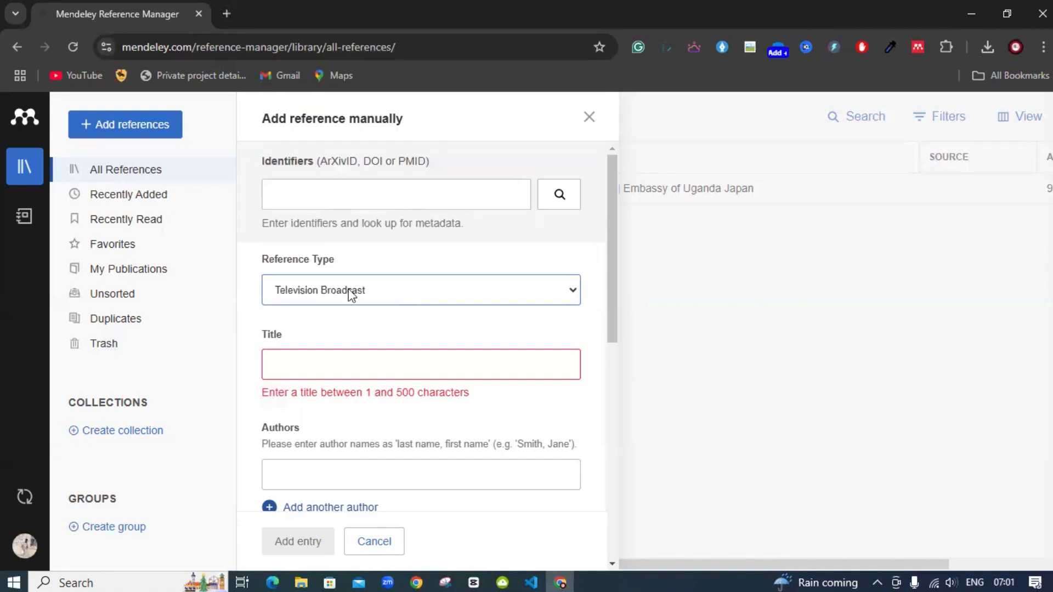
pyautogui.click(371, 293)
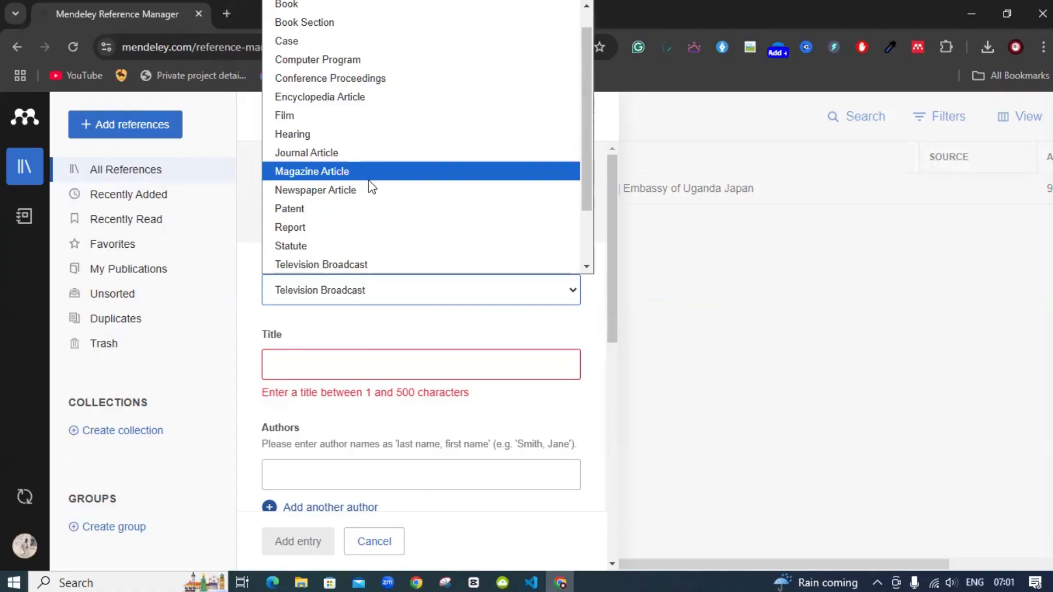
pyautogui.click(345, 190)
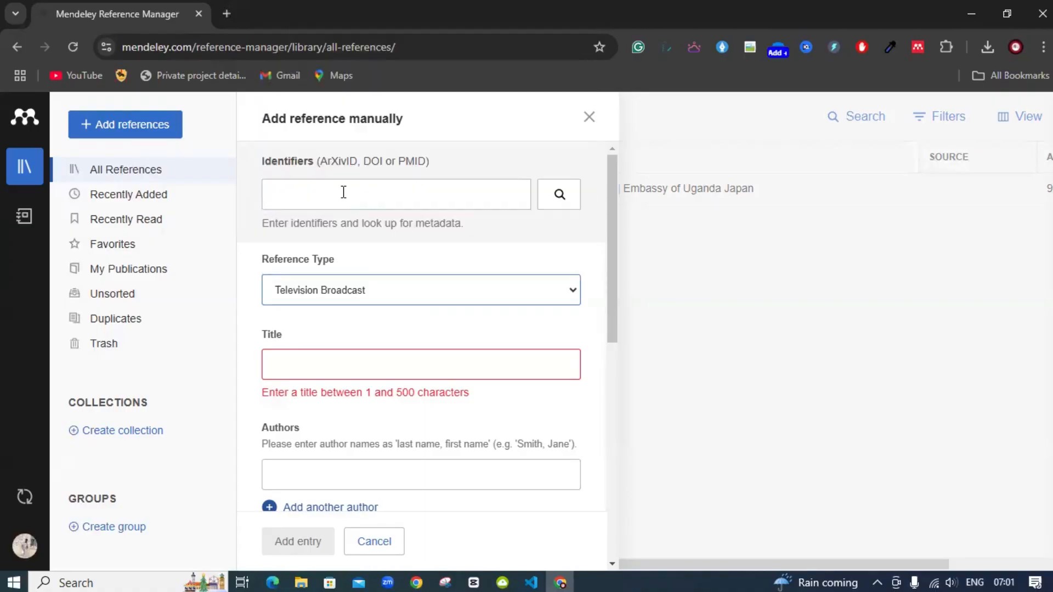
# Close the manual reference form without adding it, then bring up File Explorer
pyautogui.click(592, 117)
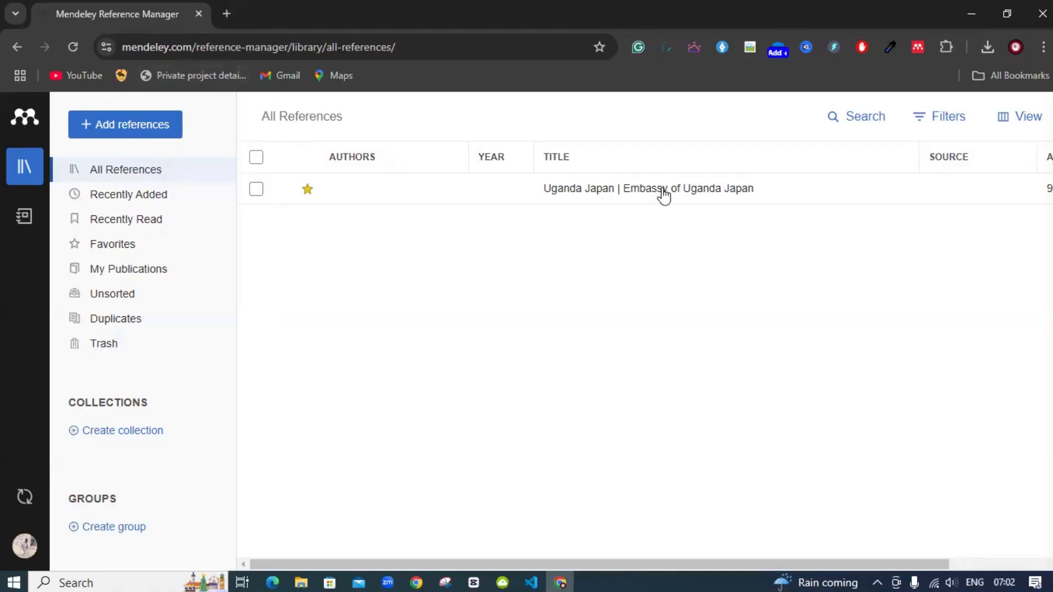
pyautogui.click(301, 582)
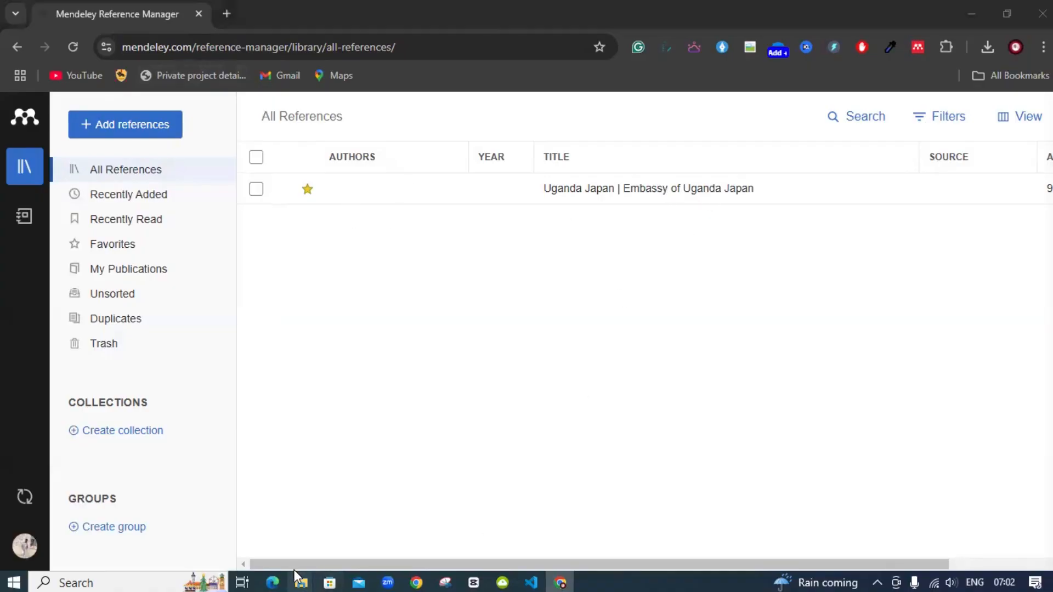
# Check the D:\LinkedIn folder path, then return to Mendeley's Add references options
pyautogui.click(426, 524)
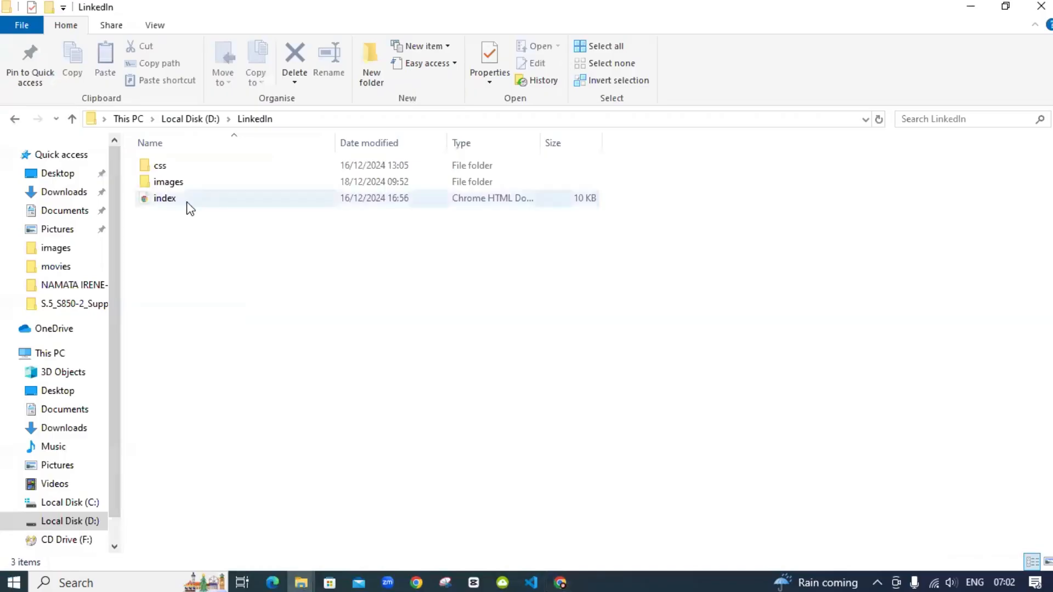
pyautogui.click(298, 118)
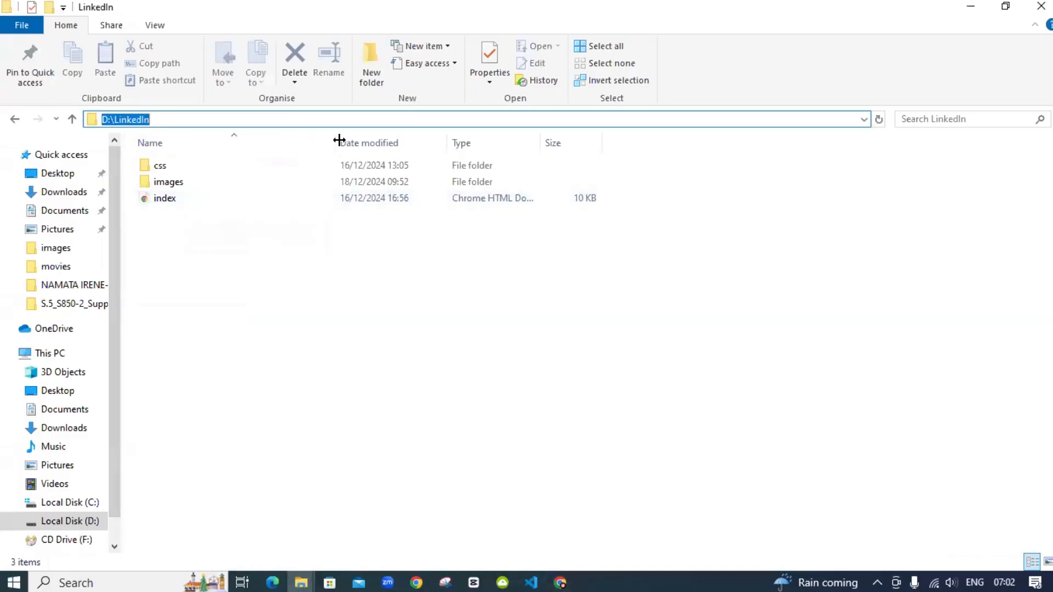
pyautogui.click(560, 583)
pyautogui.click(129, 131)
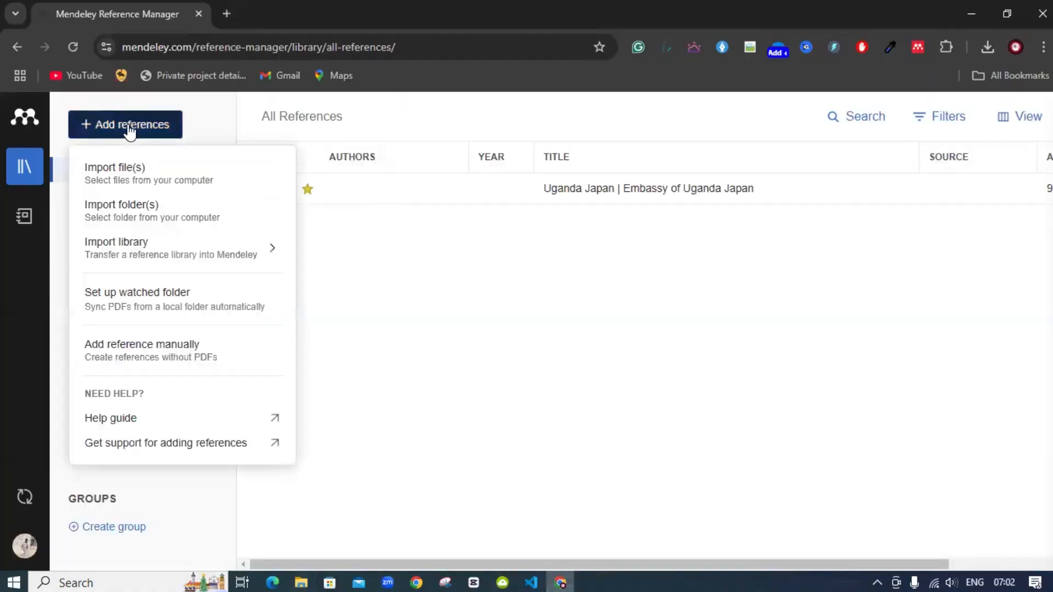
# Import uganda.pdf from D:\LinkedIn\images into the Mendeley library
pyautogui.click(155, 175)
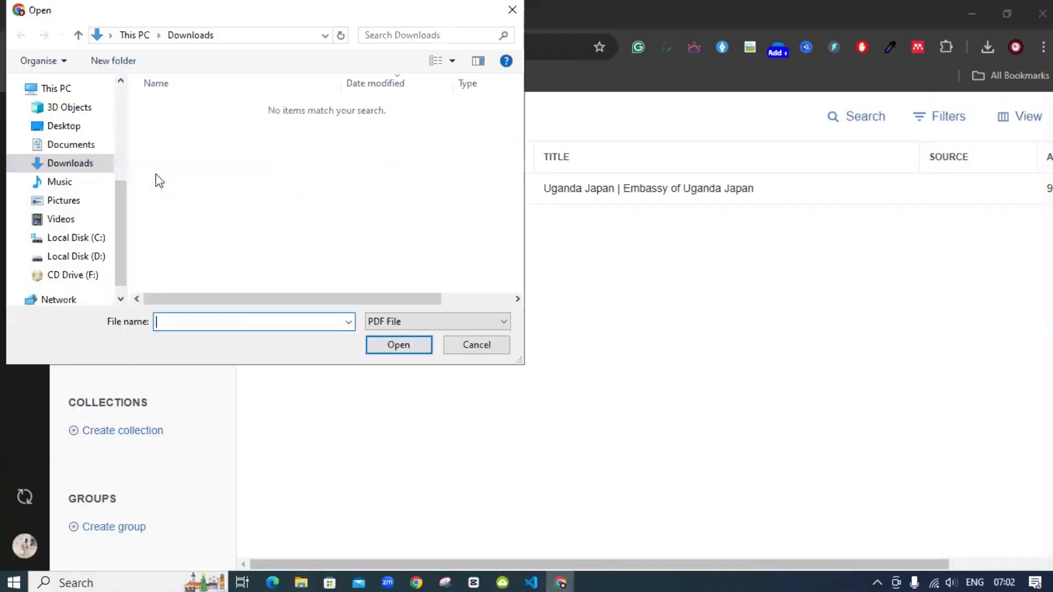
pyautogui.click(96, 253)
pyautogui.doubleClick(158, 109)
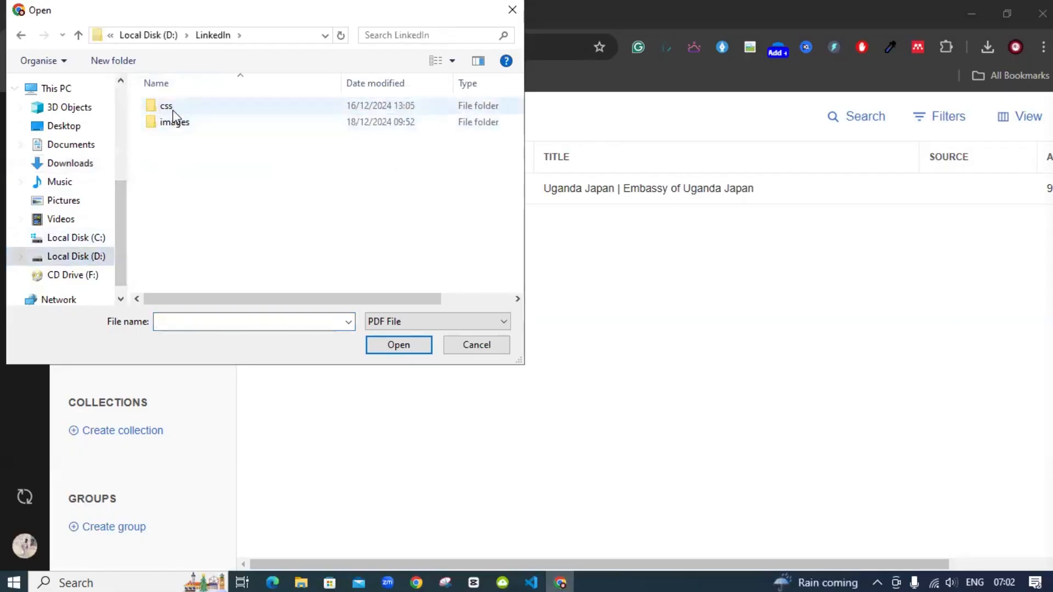
pyautogui.doubleClick(175, 122)
pyautogui.click(169, 137)
pyautogui.click(403, 347)
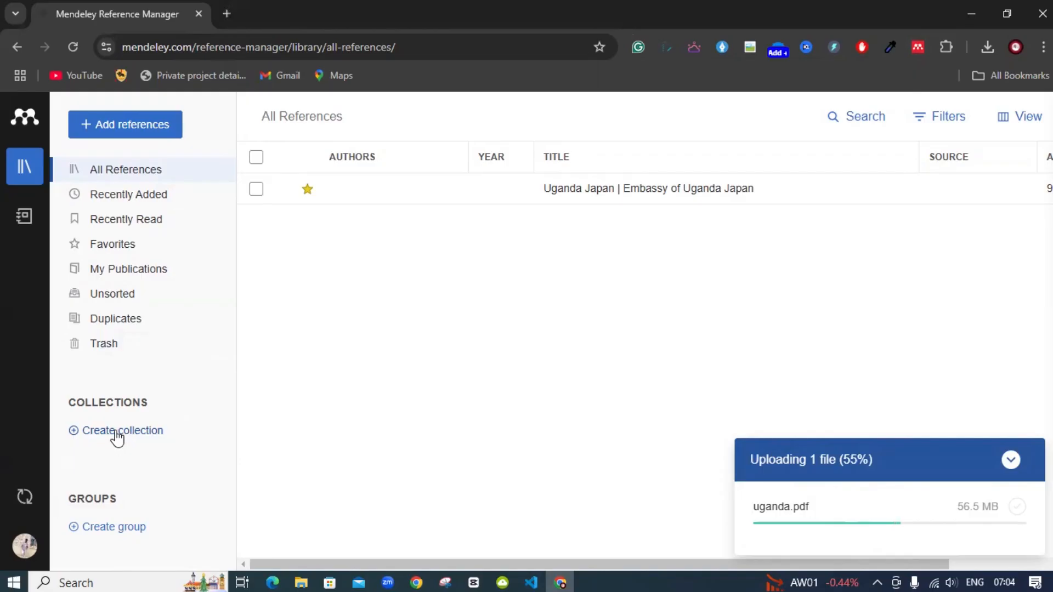
# Create an 'AI' collection, drag the Uganda Japan embassy reference into it, and open it
pyautogui.click(117, 432)
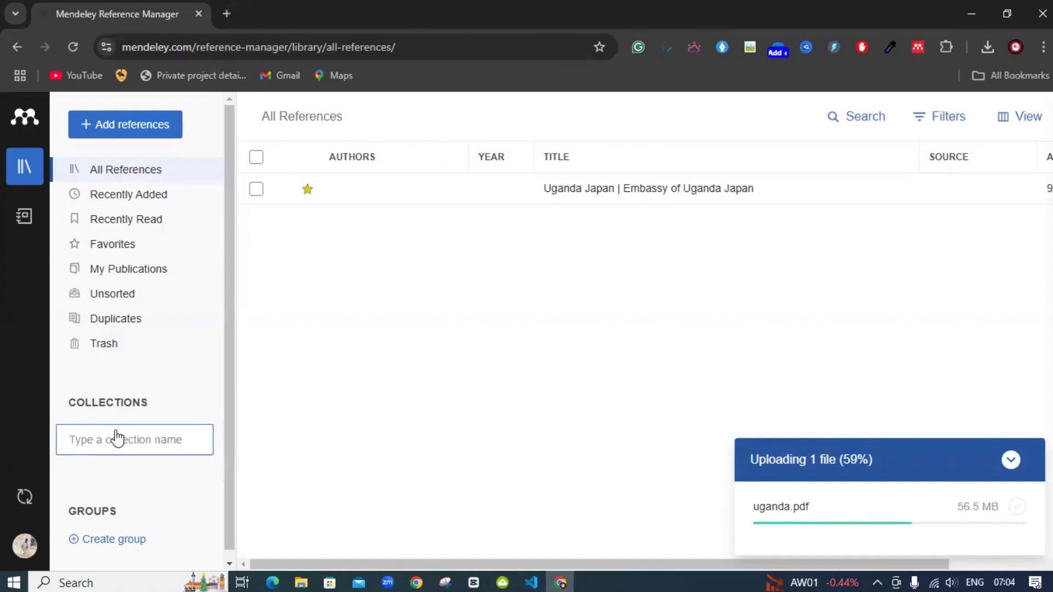
pyautogui.write('Al')
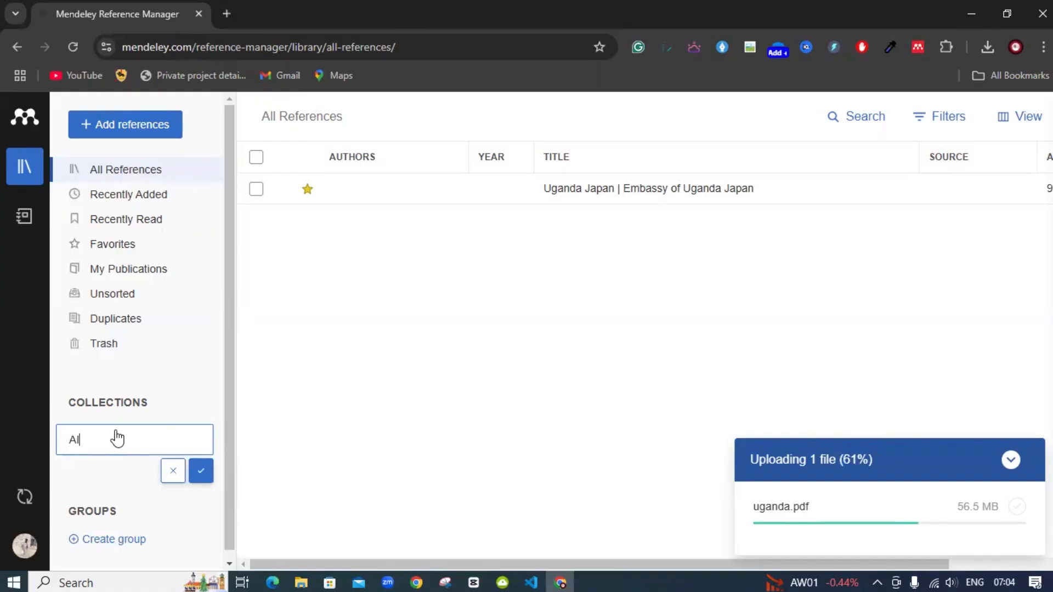
pyautogui.click(202, 473)
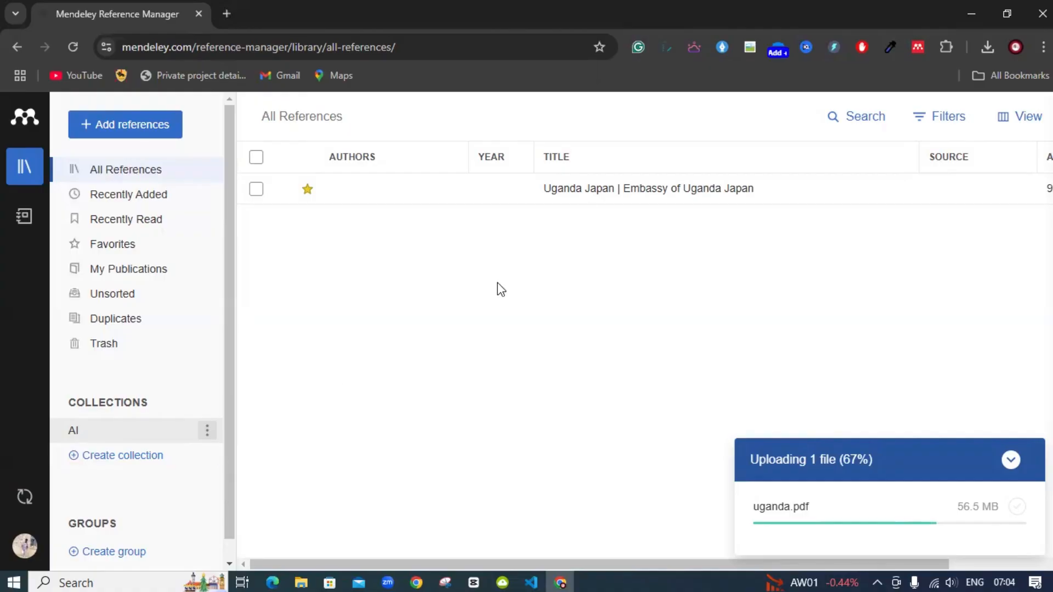
pyautogui.moveTo(642, 204); pyautogui.dragTo(88, 432)
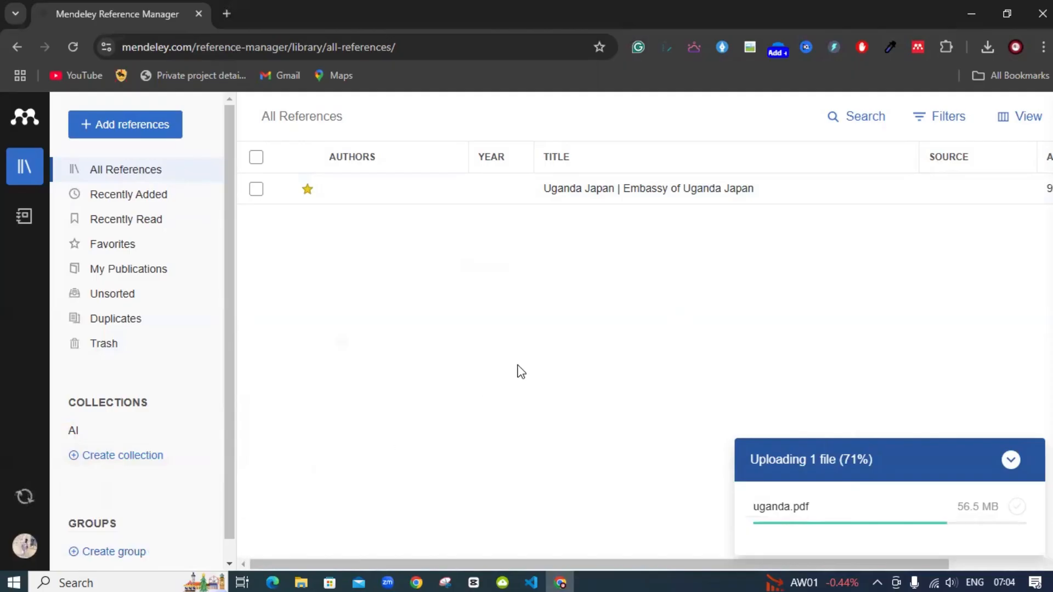
pyautogui.click(108, 434)
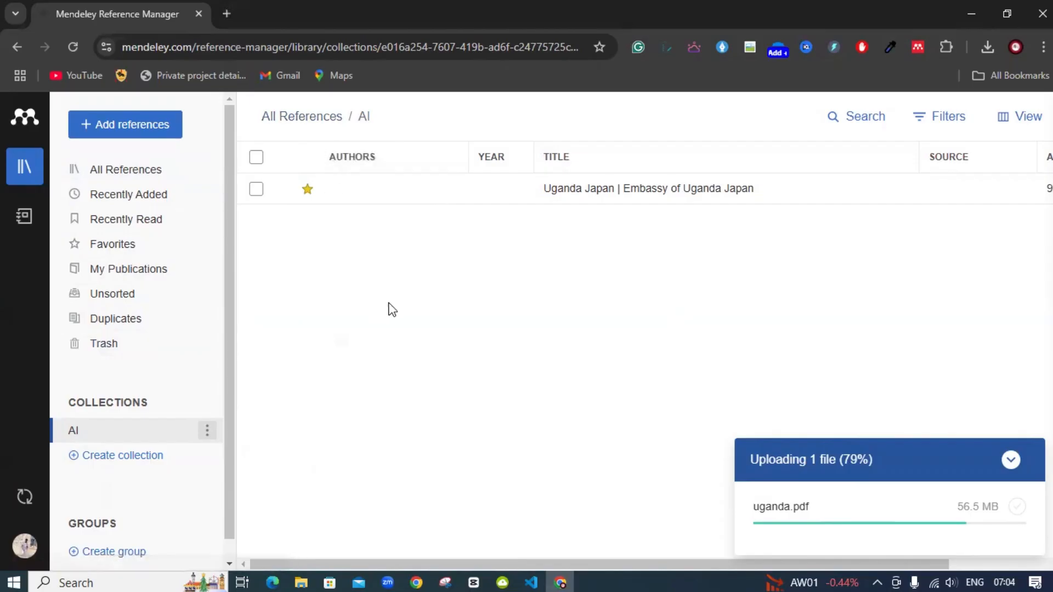
# Go back to All References, which now shows Robertson's 1982 'Uganda's first republic', and close the upload notice
pyautogui.scroll(-2, 181, 452)
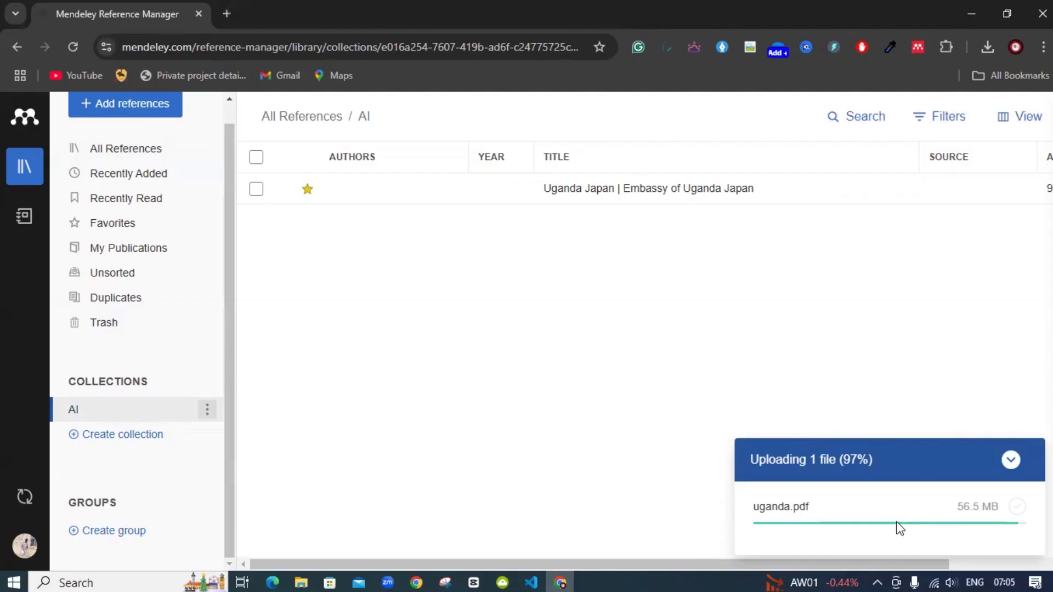
pyautogui.doubleClick(107, 148)
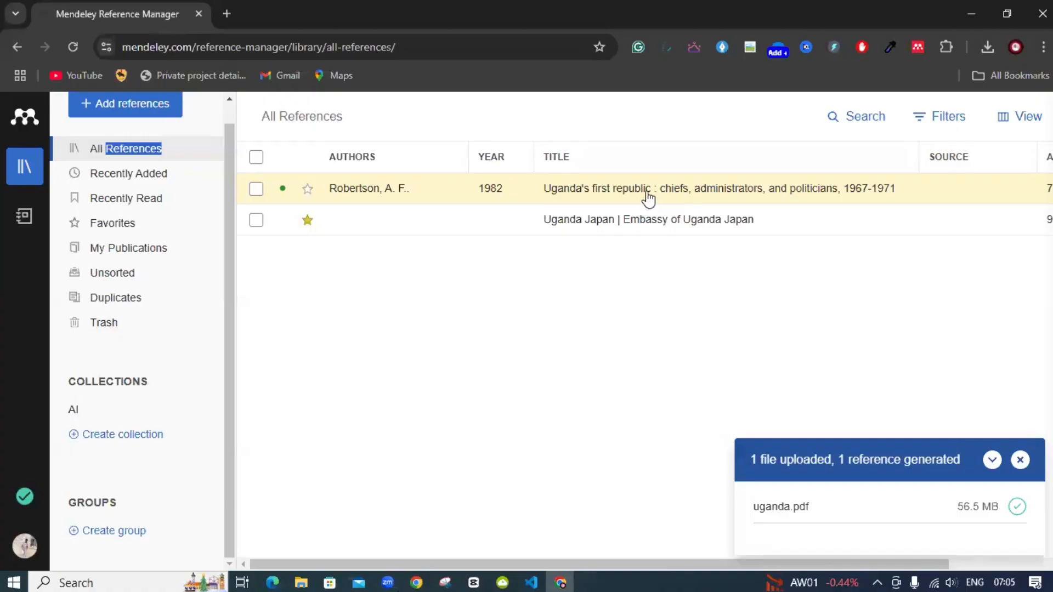
pyautogui.click(630, 302)
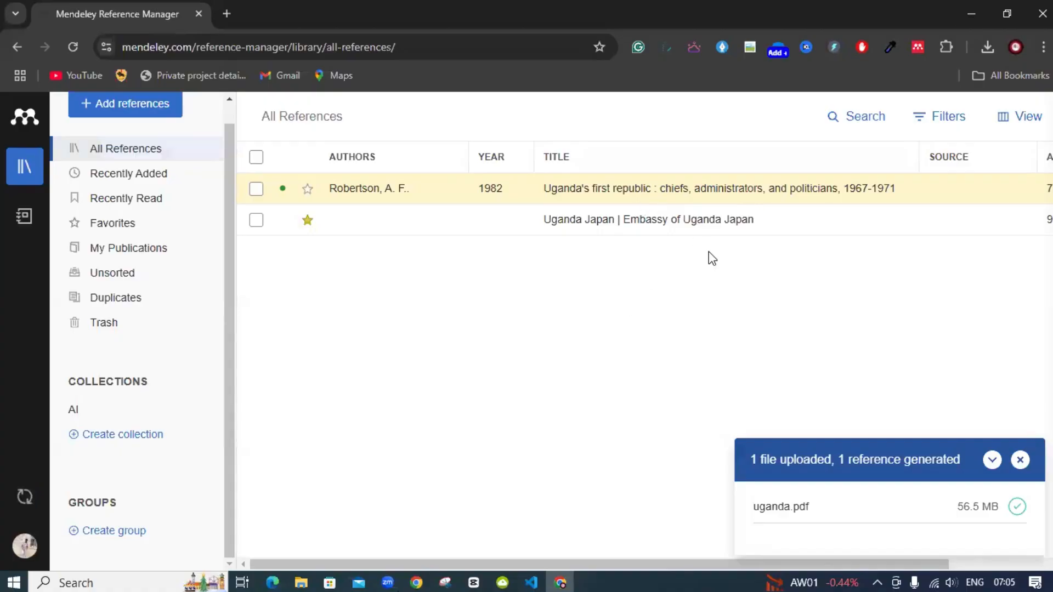
pyautogui.click(1019, 460)
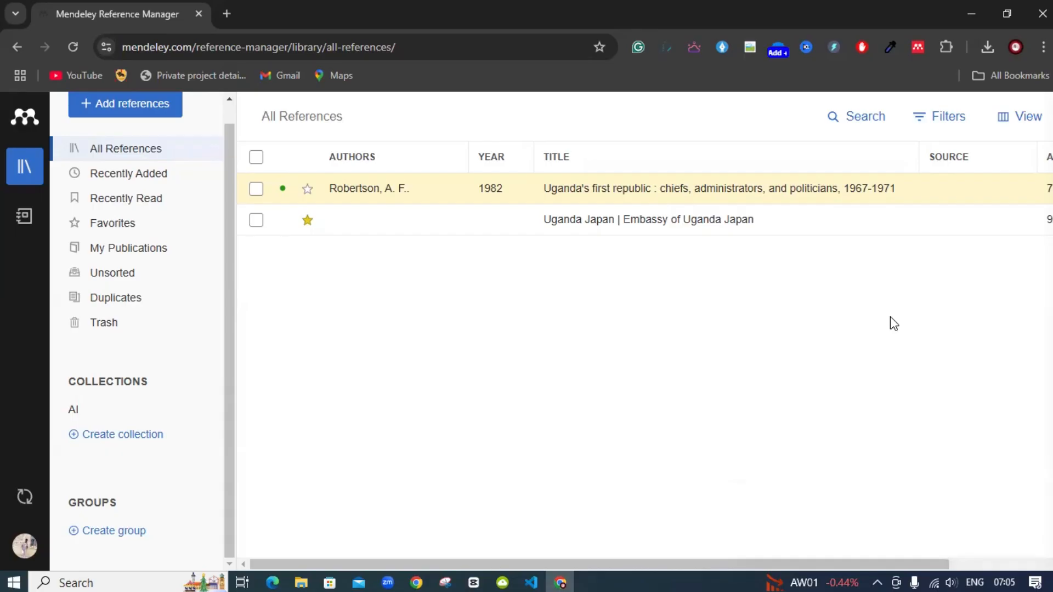
# Open Robertson's 1982 'Uganda's first republic' PDF in the reader and scroll through it
pyautogui.doubleClick(653, 188)
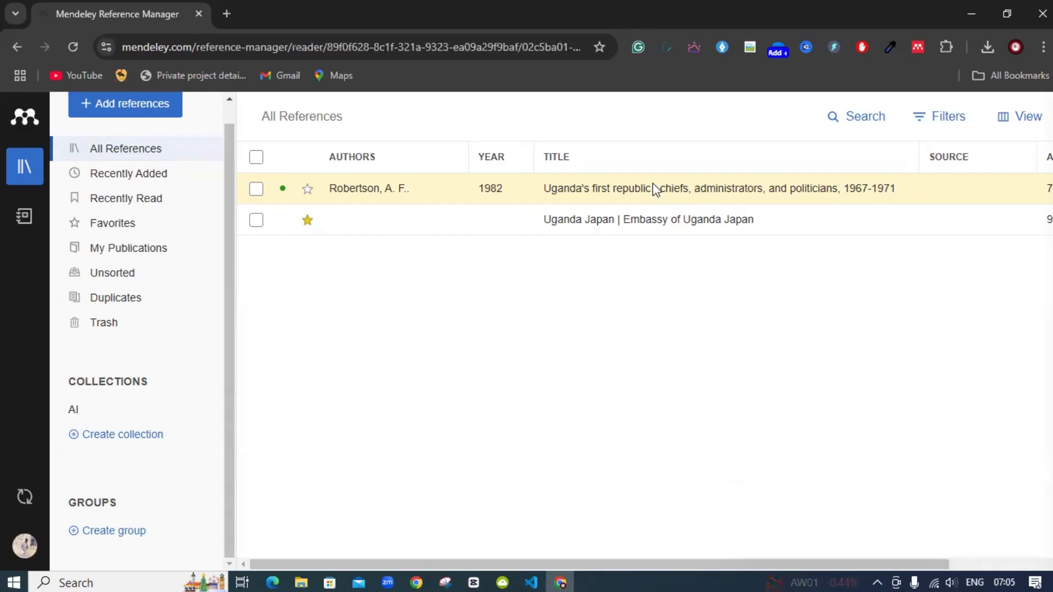
pyautogui.scroll(-4, 825, 390)
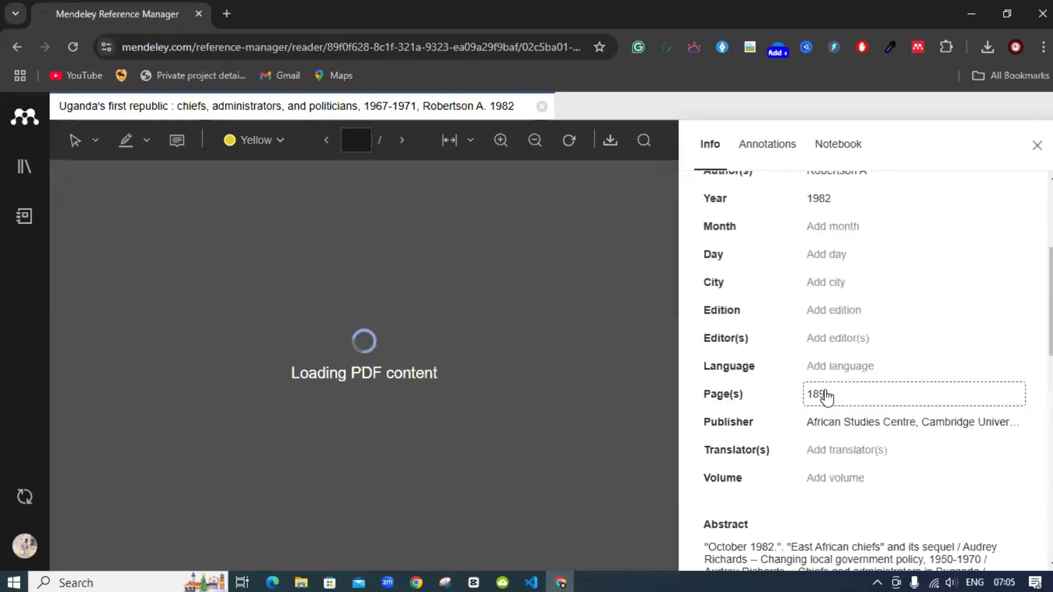
pyautogui.scroll(-4, 827, 395)
pyautogui.scroll(8, 825, 396)
# Back in the library, close the reference details panel and show the empty Recently Read list
pyautogui.click(13, 48)
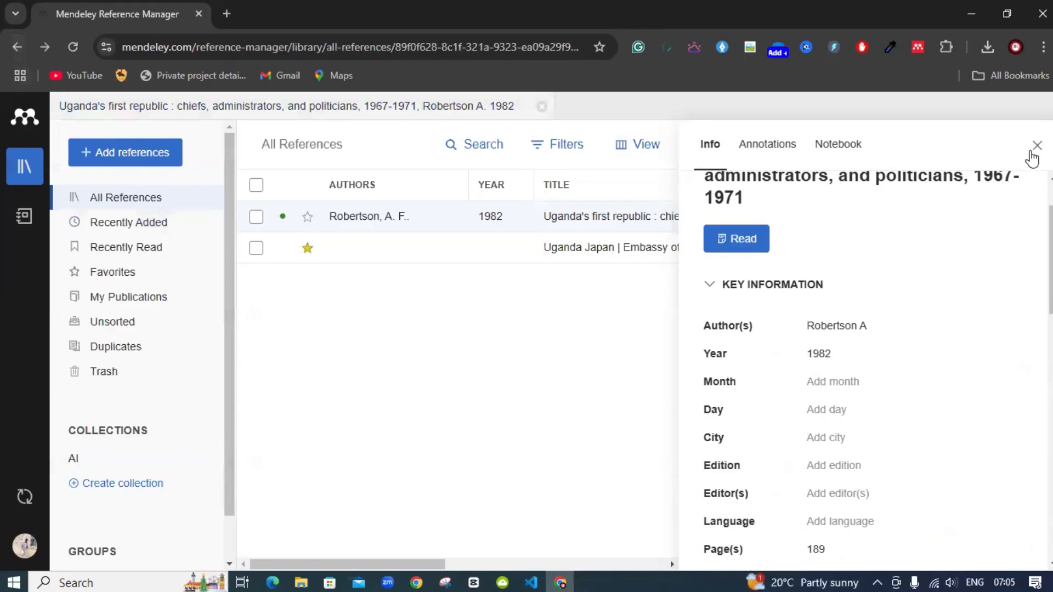
pyautogui.click(1035, 147)
pyautogui.click(164, 253)
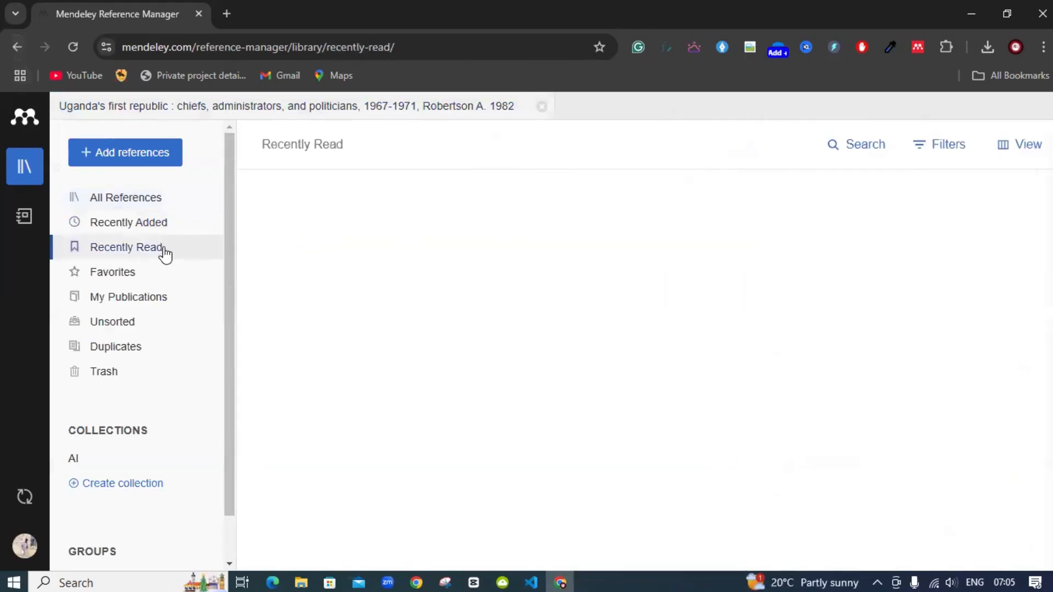
pyautogui.doubleClick(147, 250)
# Star Robertson's 1982 book in All References and check the Favorites list
pyautogui.click(131, 107)
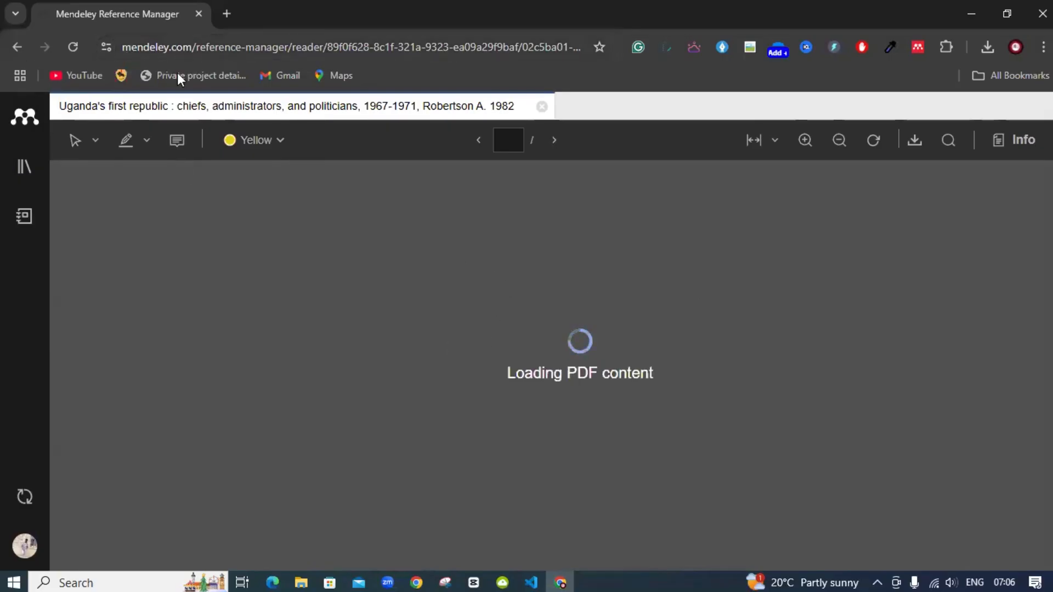
pyautogui.click(19, 47)
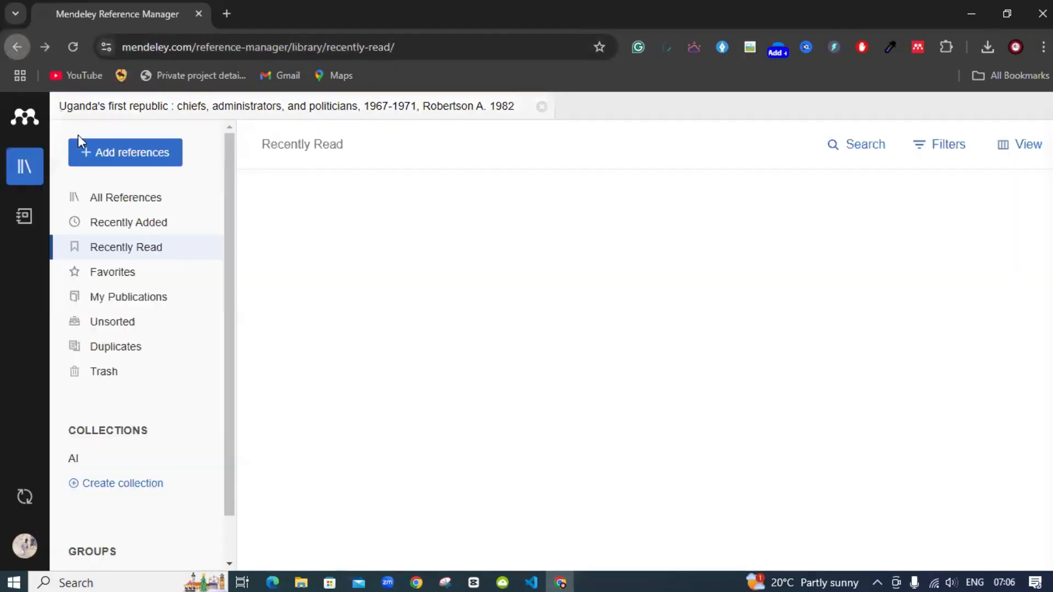
pyautogui.click(131, 208)
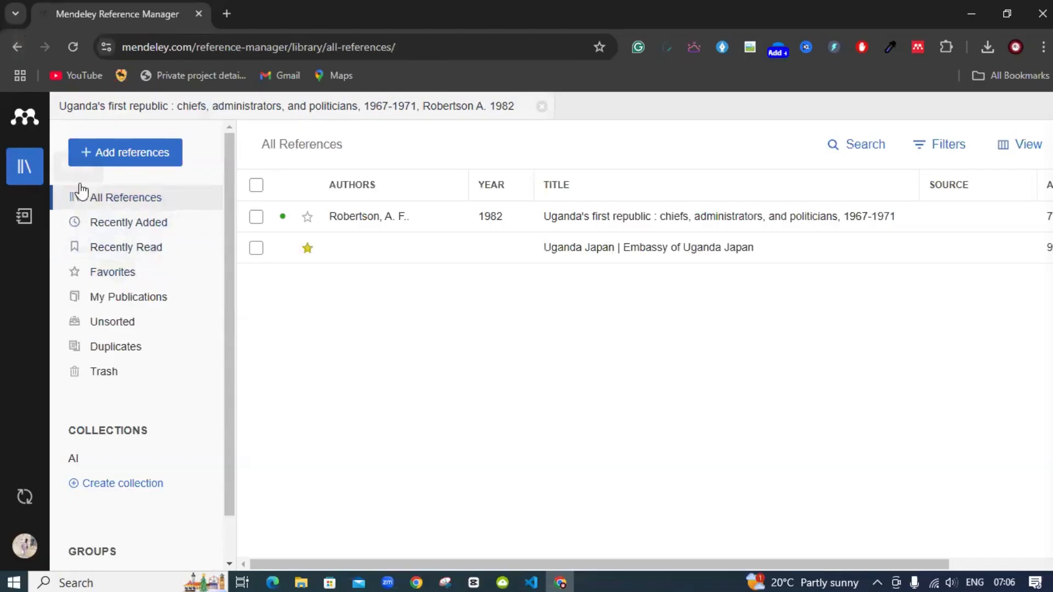
pyautogui.click(312, 219)
pyautogui.click(130, 278)
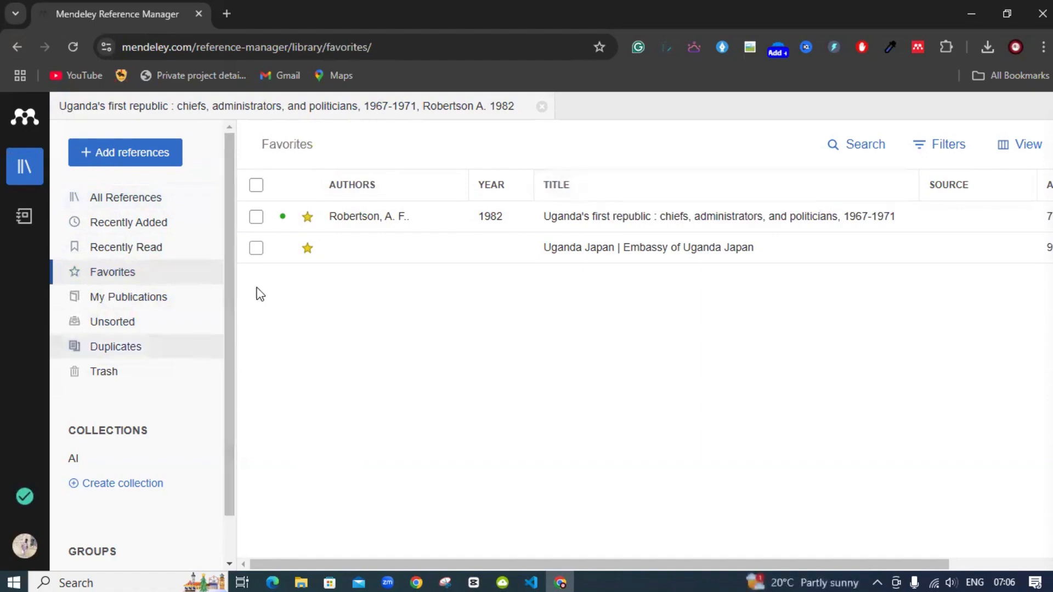
# Unstar Robertson's 1982 book so Favorites holds only the Uganda Japan embassy reference
pyautogui.click(151, 202)
pyautogui.click(306, 218)
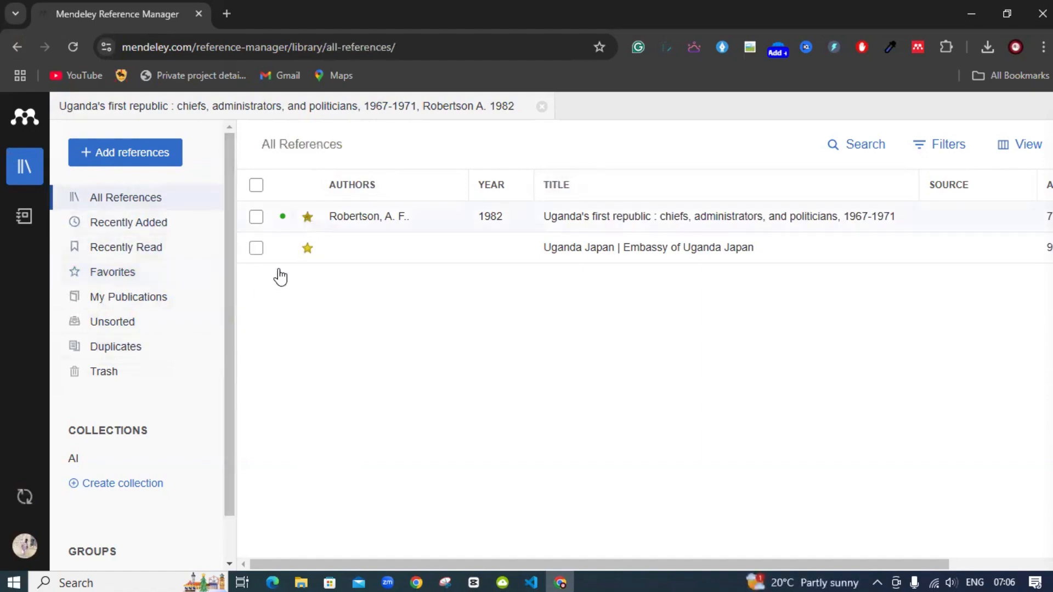
pyautogui.click(132, 278)
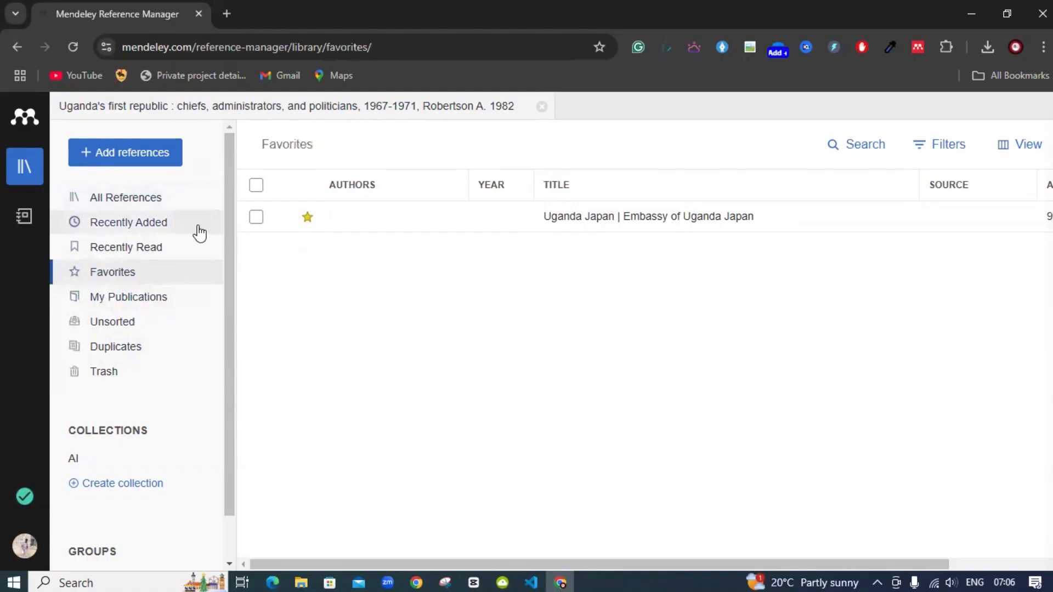
# Create a group named 'AI' in the sidebar's Groups section and open its empty page
pyautogui.click(130, 198)
pyautogui.scroll(-1, 172, 420)
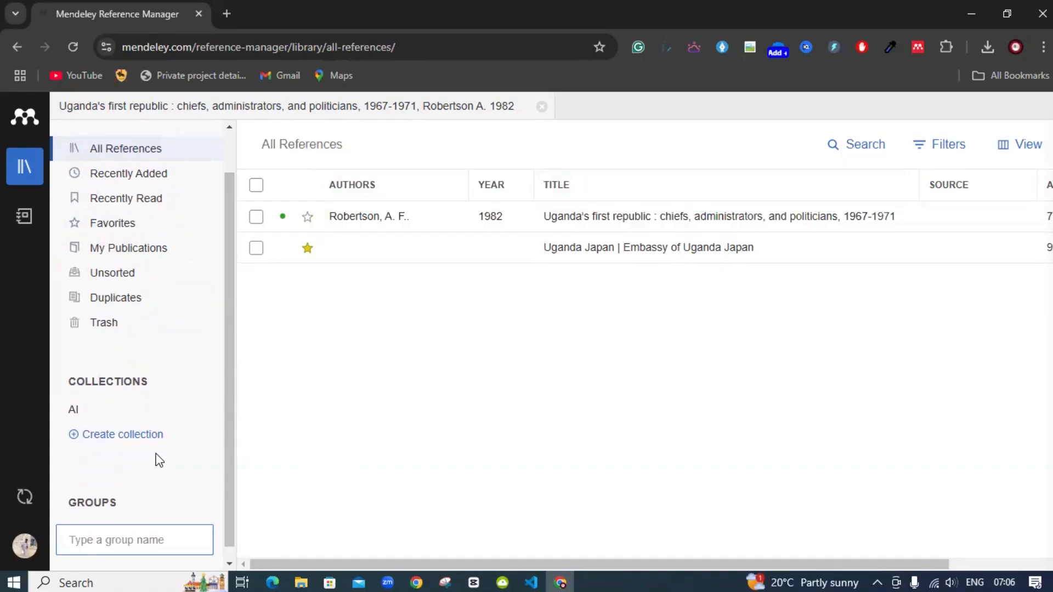
pyautogui.scroll(-1, 135, 499)
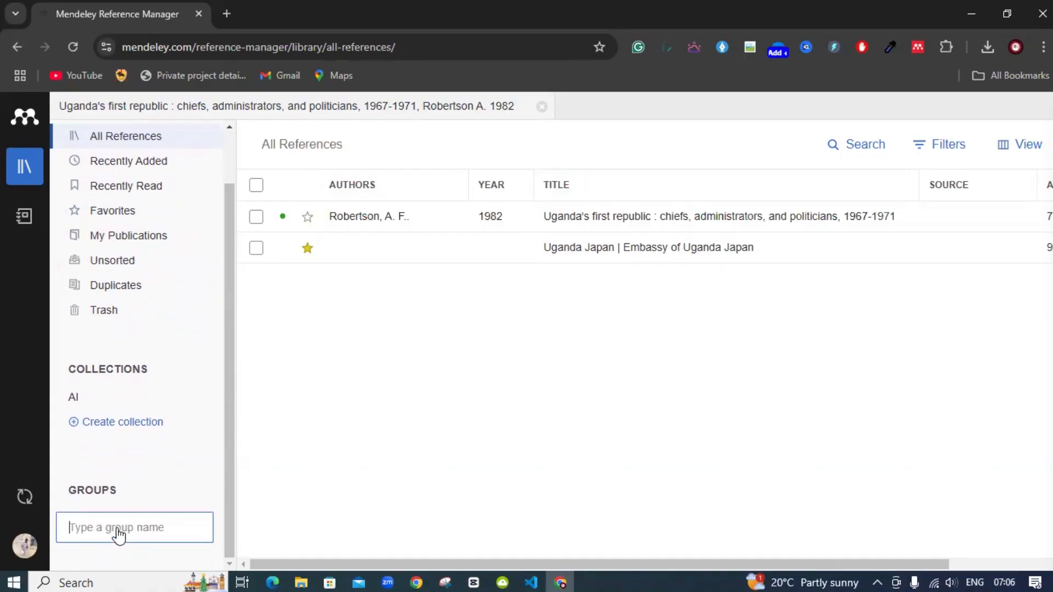
pyautogui.write('AI')
pyautogui.press('Return')
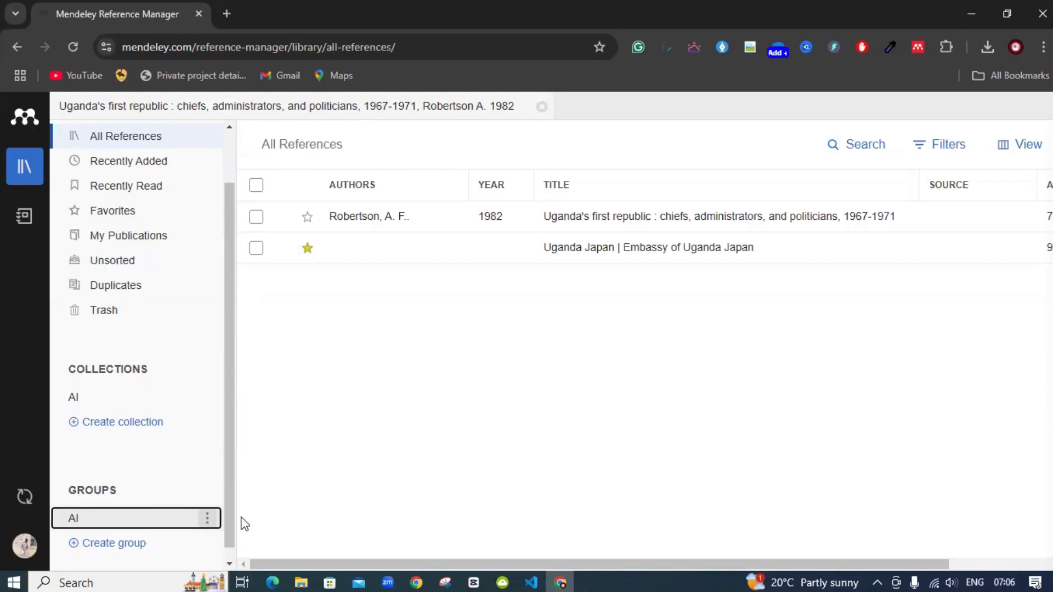
pyautogui.click(207, 521)
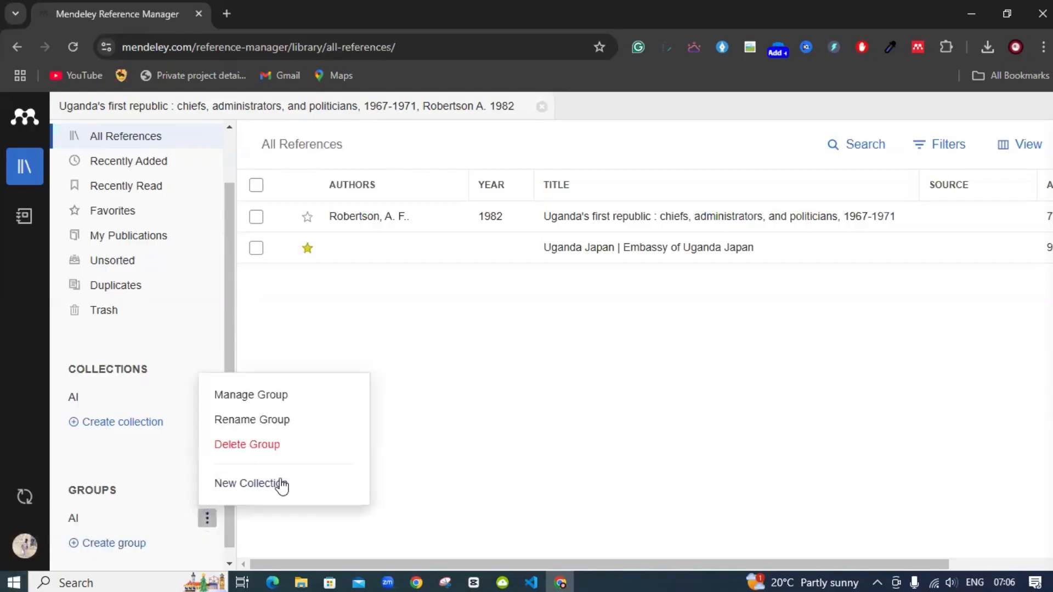
pyautogui.click(128, 520)
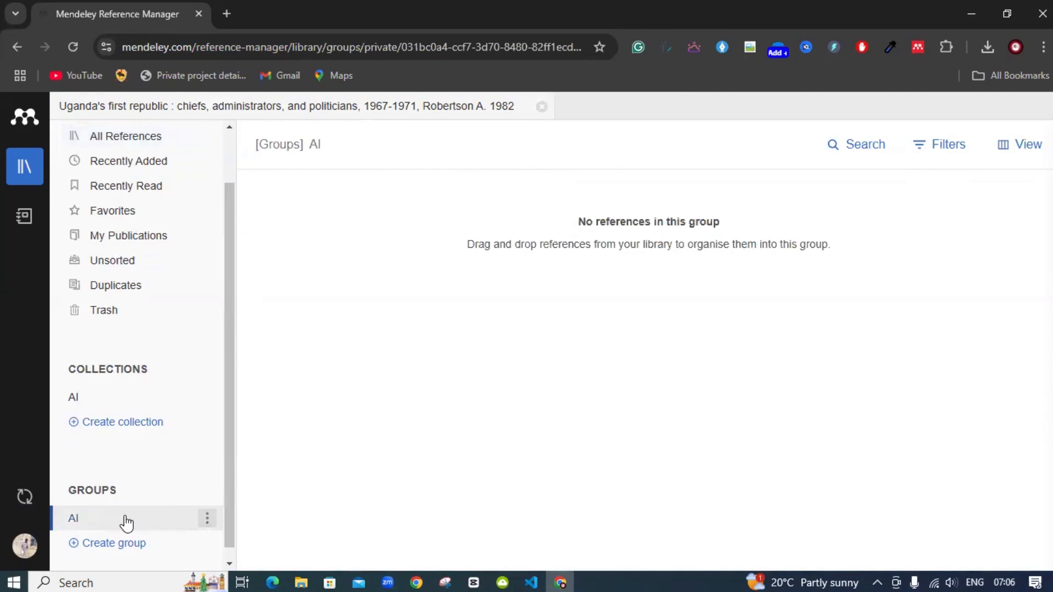
# In the AI group's Manage Group settings, enter an invitee's e-mail address, then close the settings
pyautogui.click(207, 522)
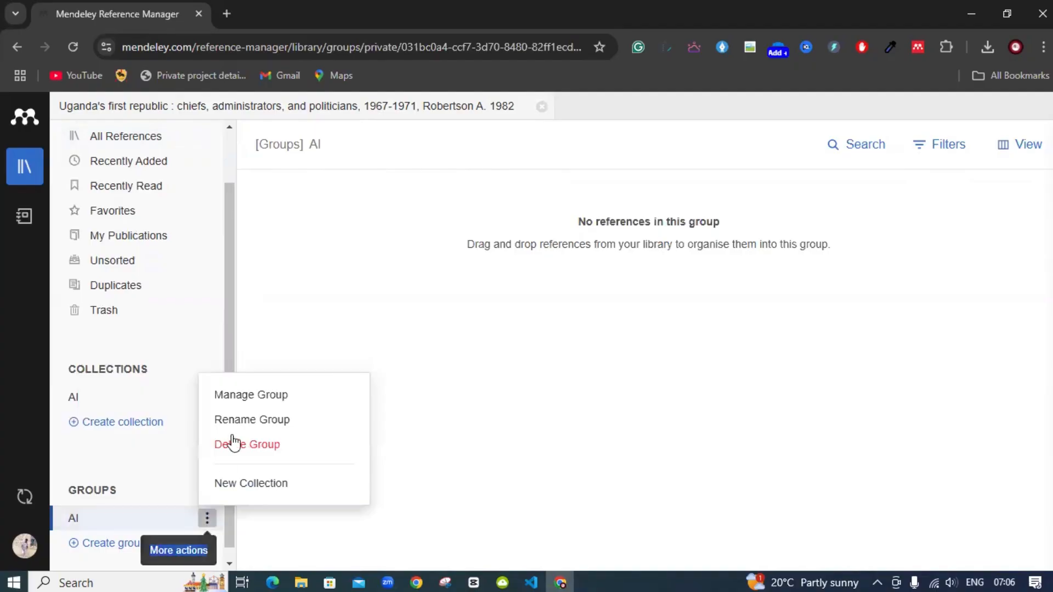
pyautogui.click(241, 396)
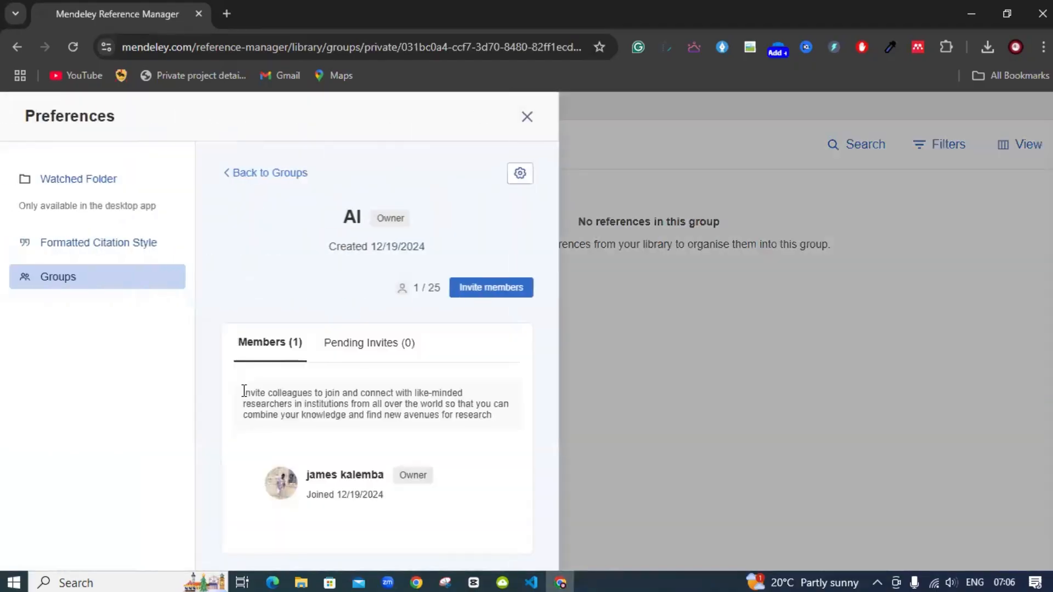
pyautogui.click(500, 287)
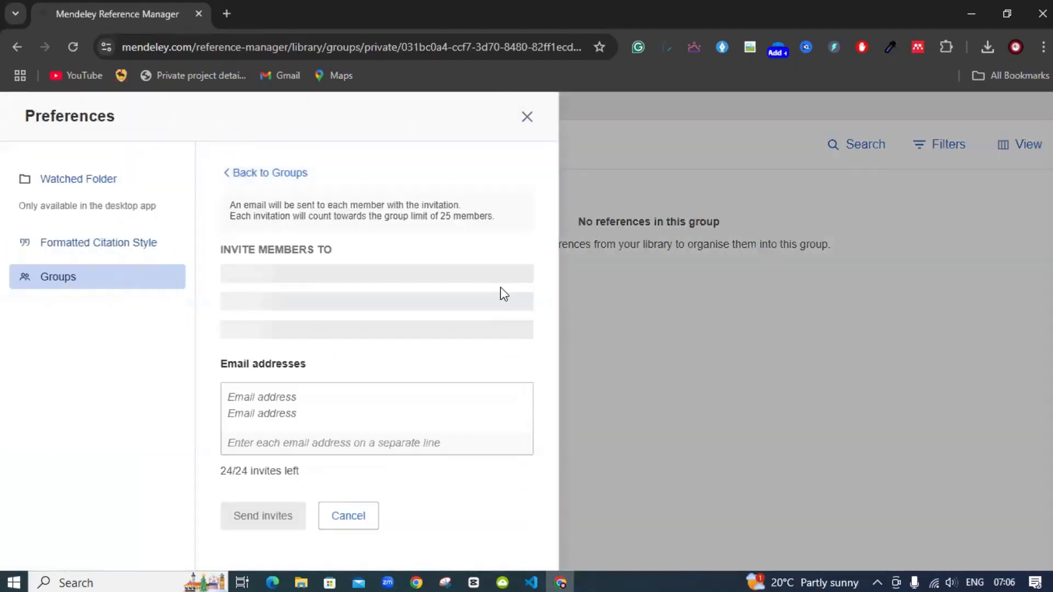
pyautogui.click(272, 391)
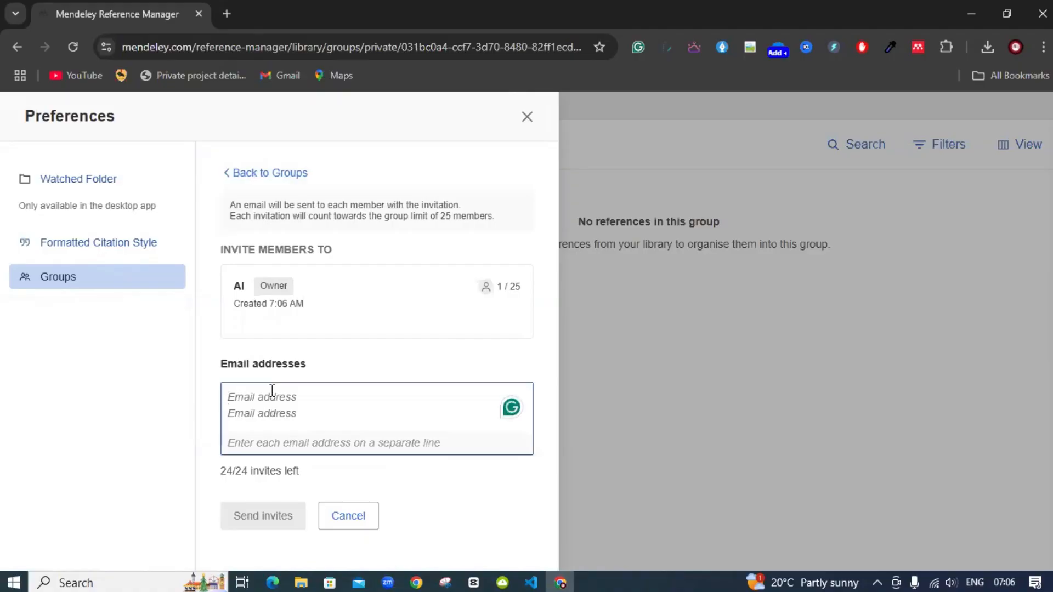
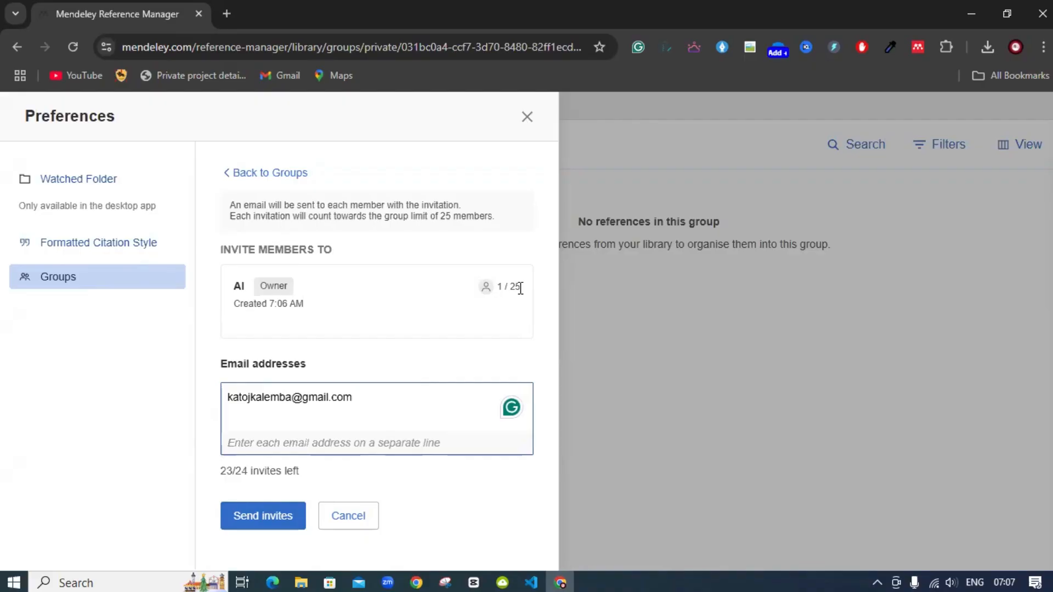
pyautogui.click(524, 117)
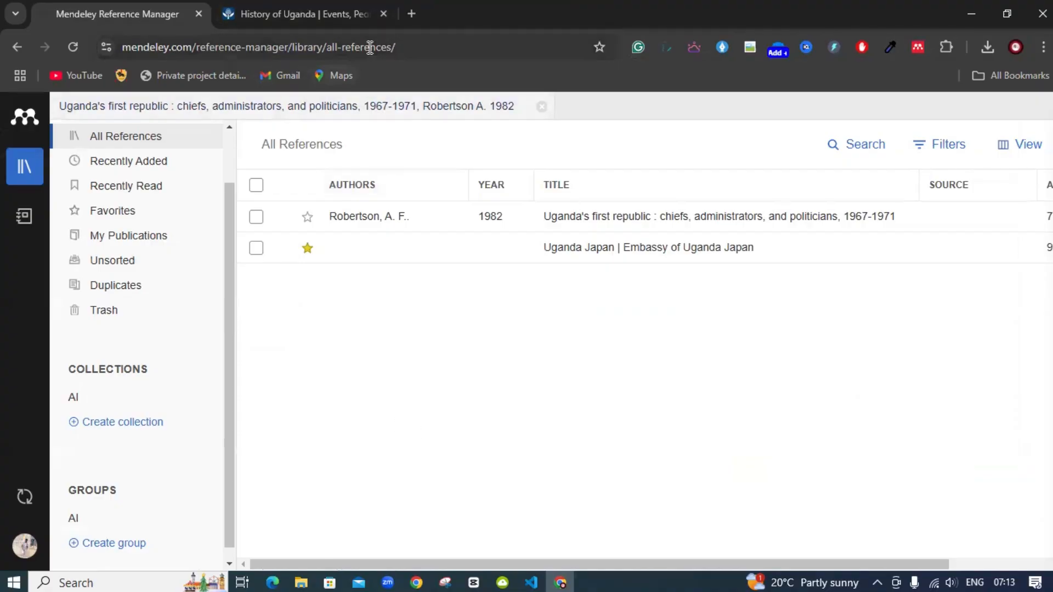
# Close the History of Uganda tab, leaving only the Mendeley library open
pyautogui.click(383, 14)
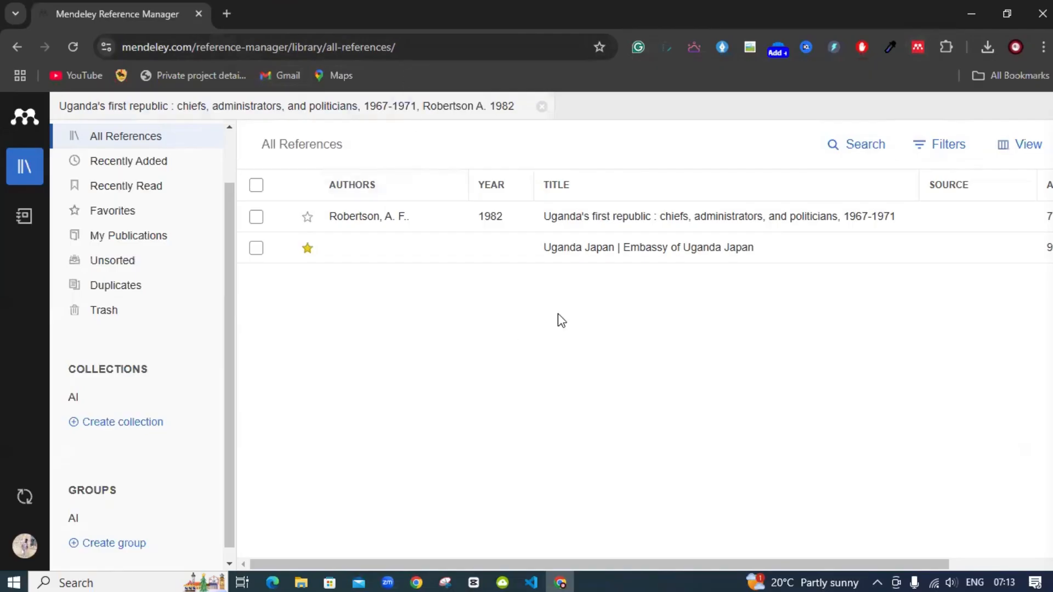
# Search Google for 'history of uganda' in a new tab
pyautogui.click(227, 13)
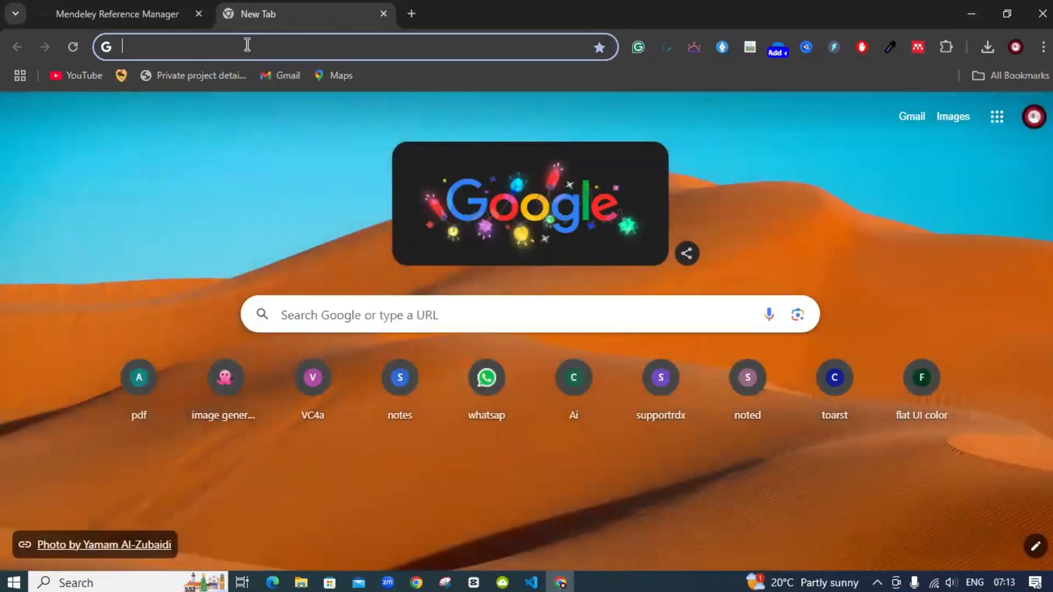
pyautogui.write('history of uganda')
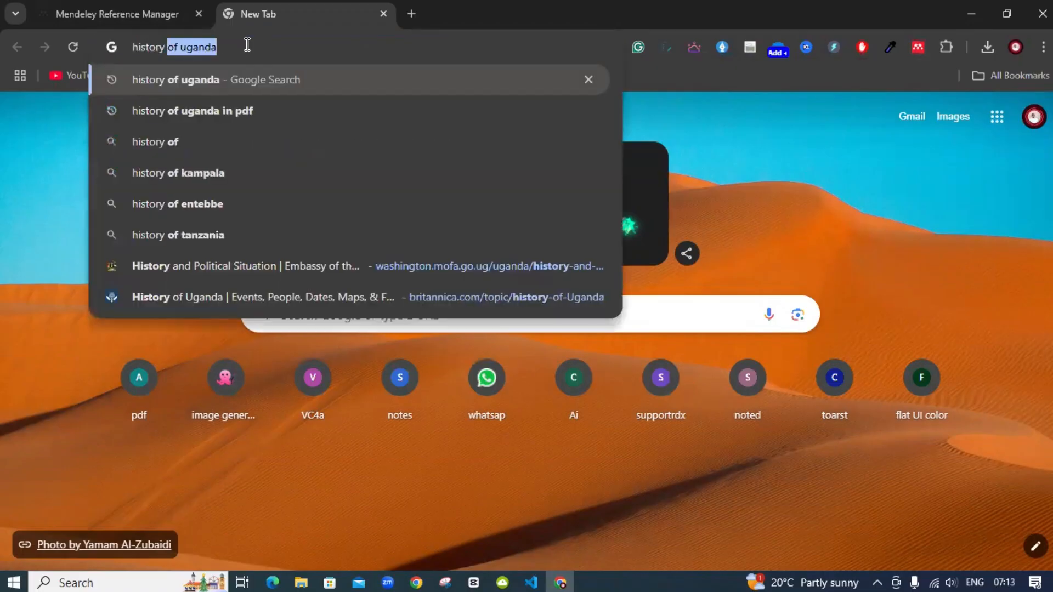
pyautogui.press('Return')
pyautogui.scroll(-7, 248, 356)
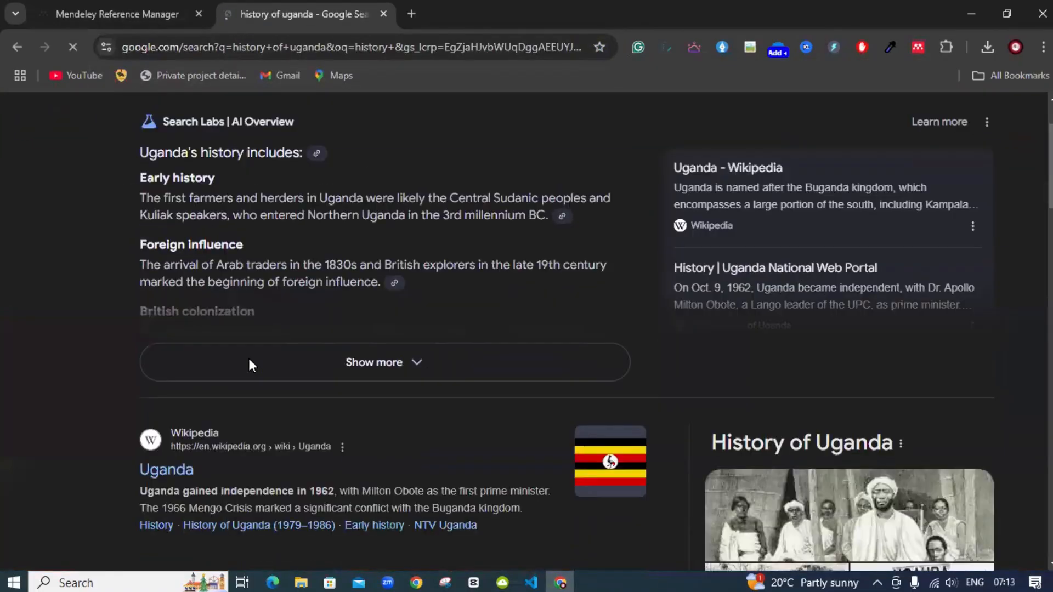
pyautogui.scroll(-8, 248, 366)
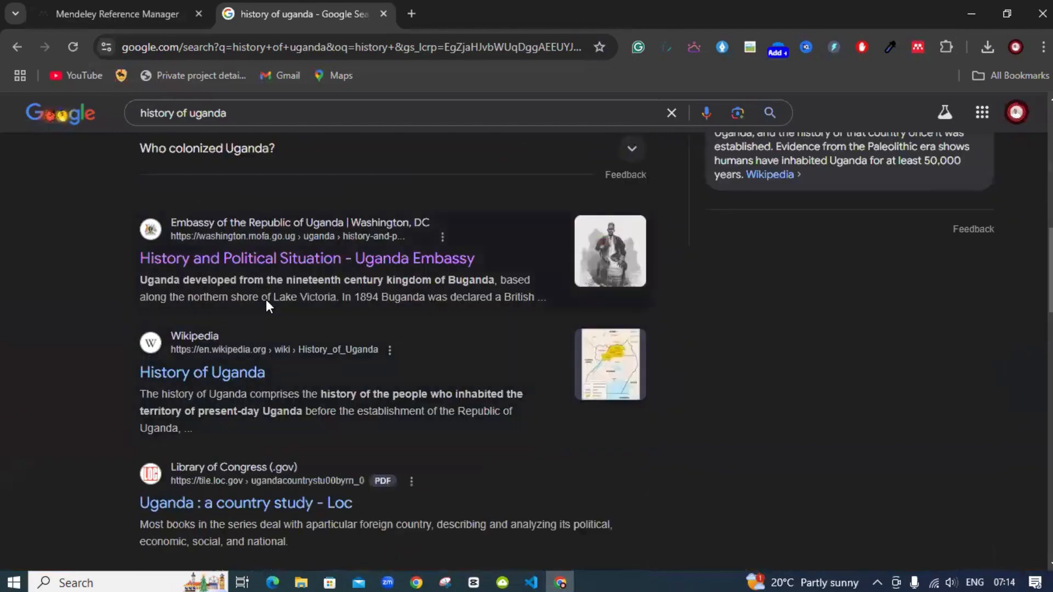
pyautogui.scroll(-2, 287, 327)
# Check the Library of Congress and Uganda Embassy results, then open Britannica's history of Uganda article
pyautogui.click(284, 430)
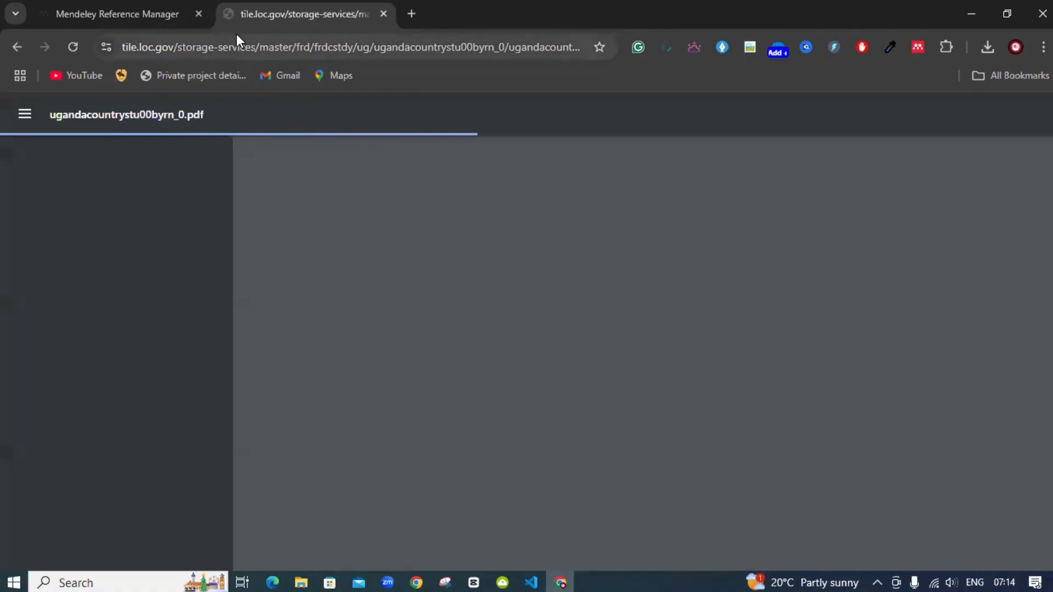
pyautogui.click(16, 46)
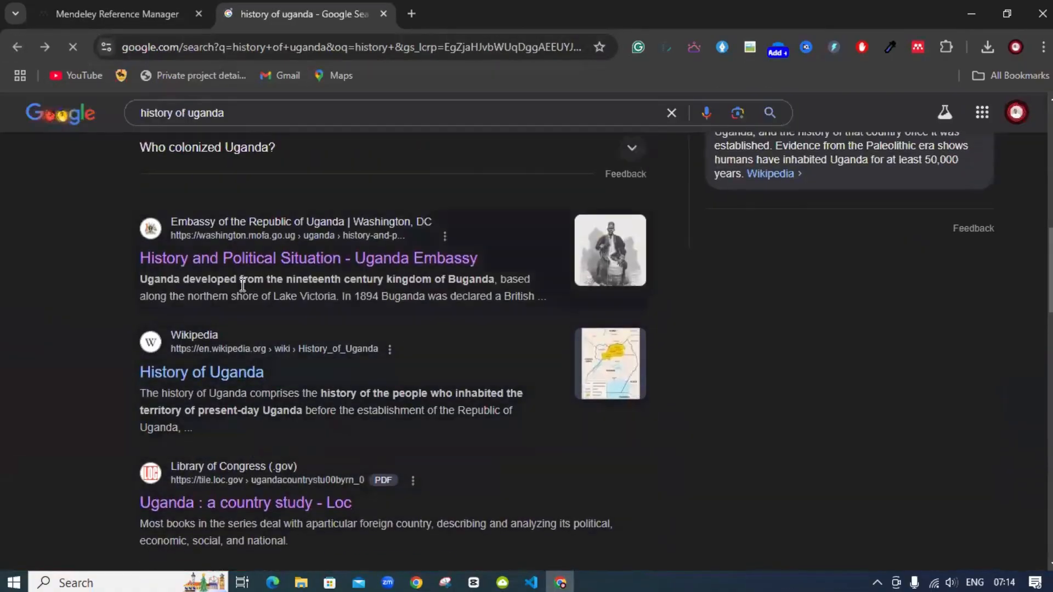
pyautogui.click(243, 182)
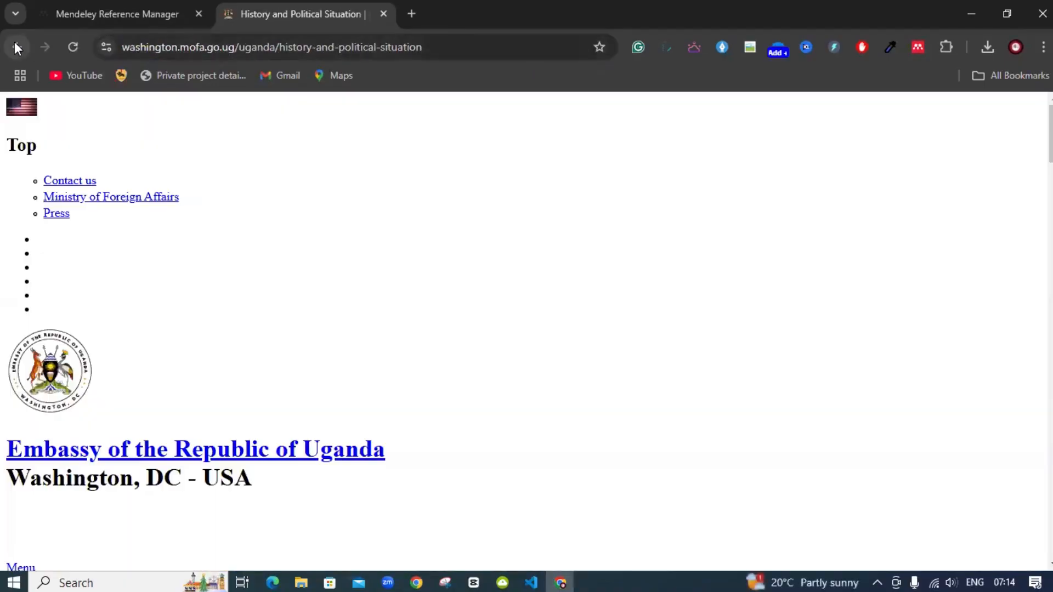
pyautogui.click(17, 48)
pyautogui.scroll(-5, 227, 300)
pyautogui.scroll(-8, 225, 295)
pyautogui.click(242, 338)
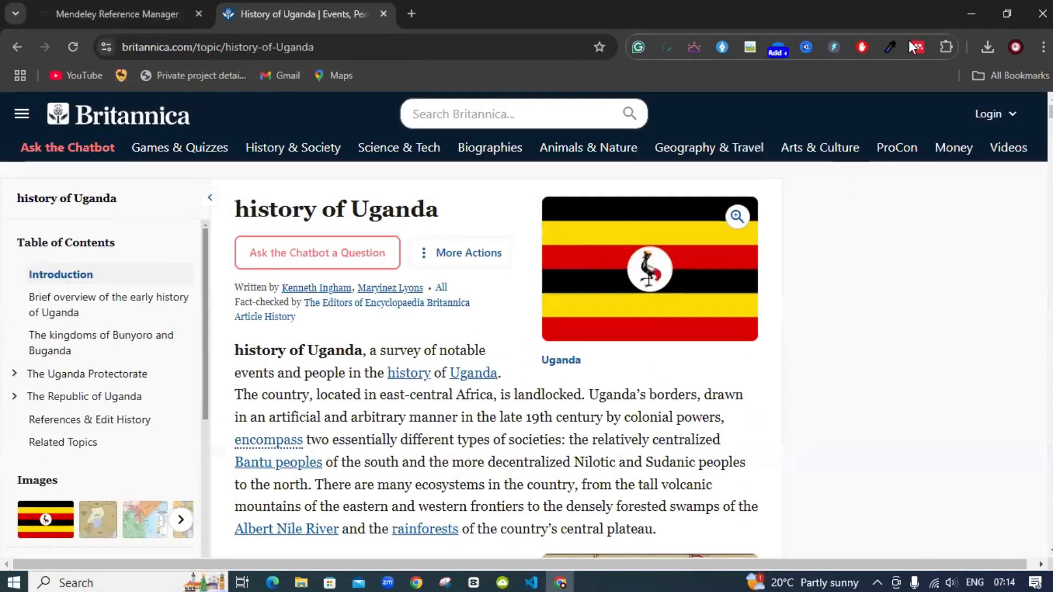
# Launch Mendeley Web Importer on the Britannica article and sign in with the existing Elsevier account
pyautogui.click(917, 48)
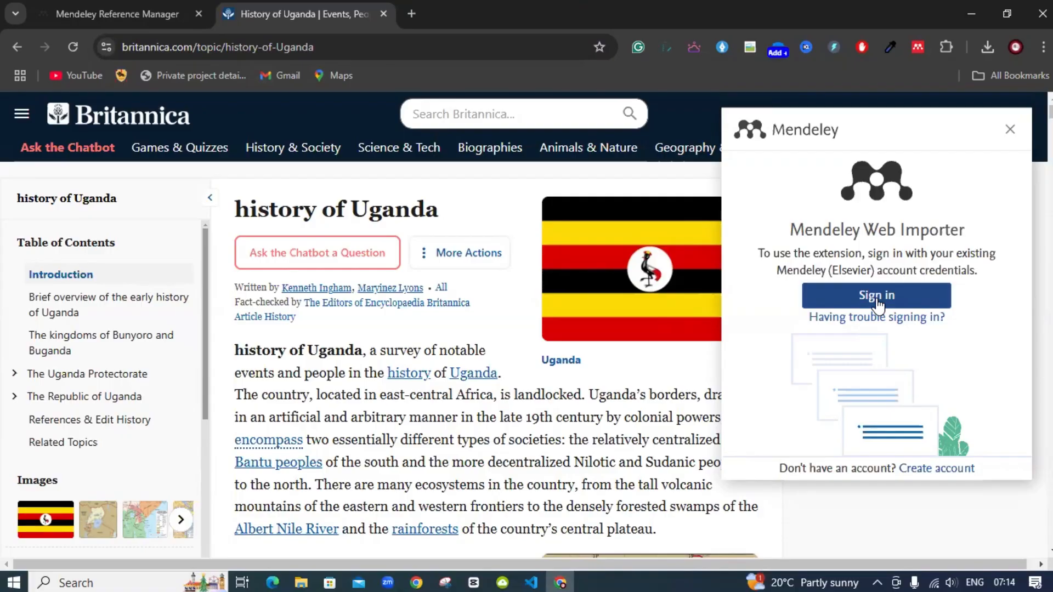
pyautogui.click(876, 295)
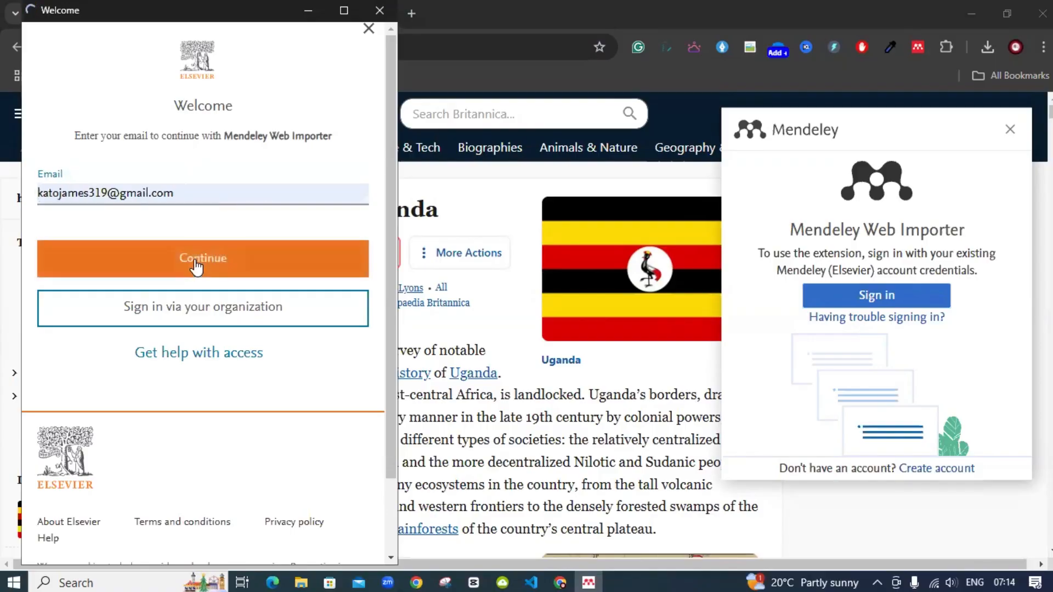
pyautogui.click(196, 263)
pyautogui.click(220, 364)
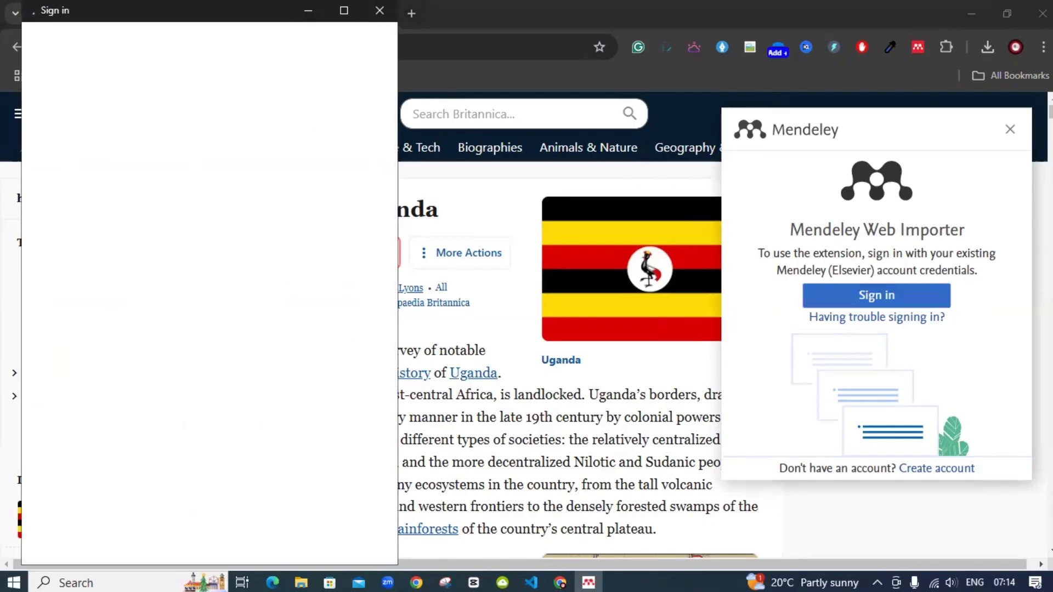
pyautogui.click(885, 296)
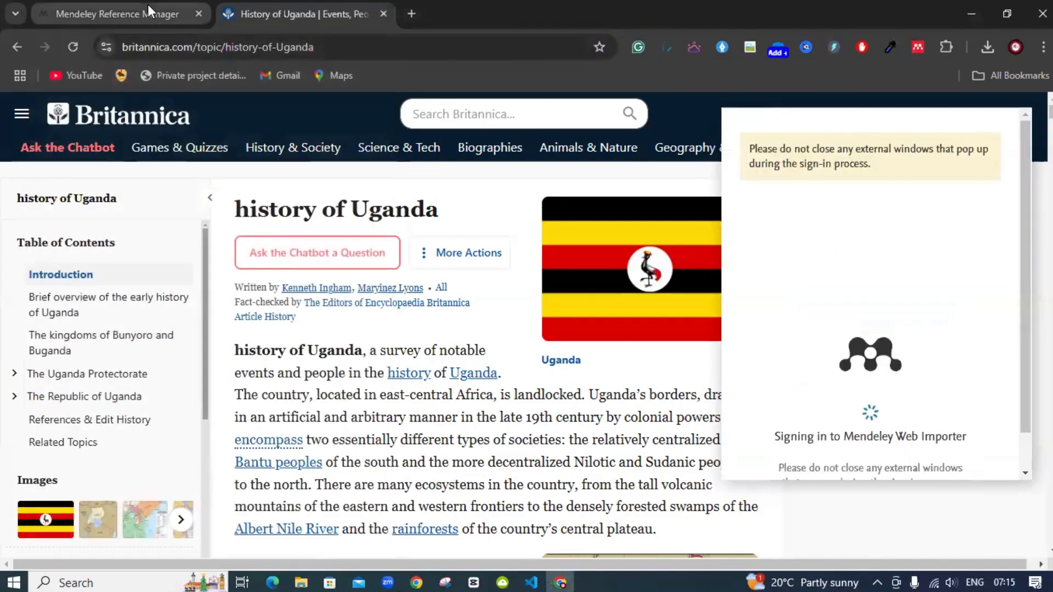
# Close and reopen the web importer to check its sign-in progress
pyautogui.moveTo(147, 5)
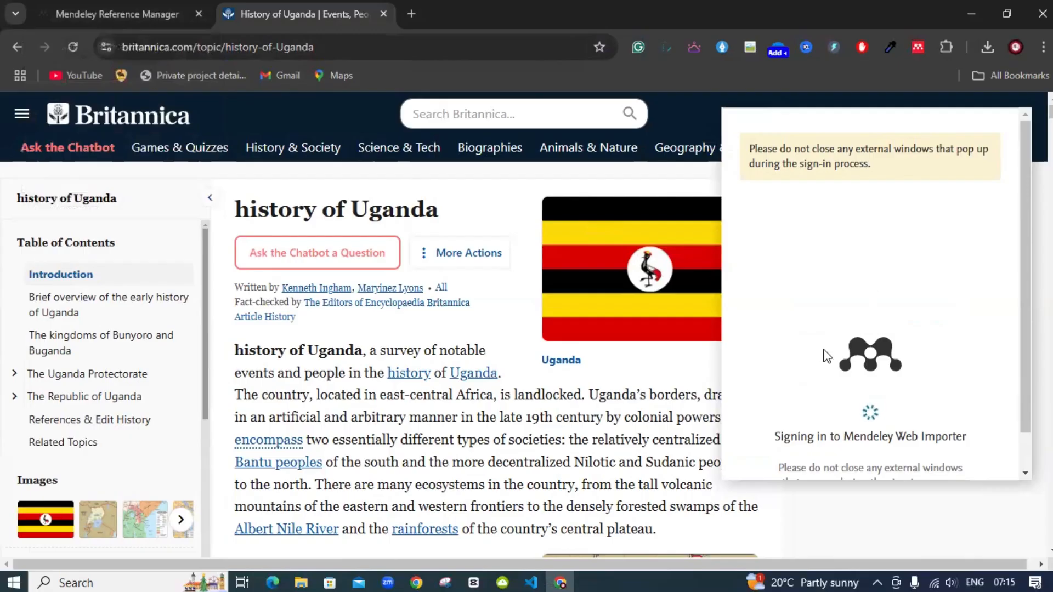
pyautogui.scroll(-1, 825, 357)
pyautogui.scroll(1, 827, 357)
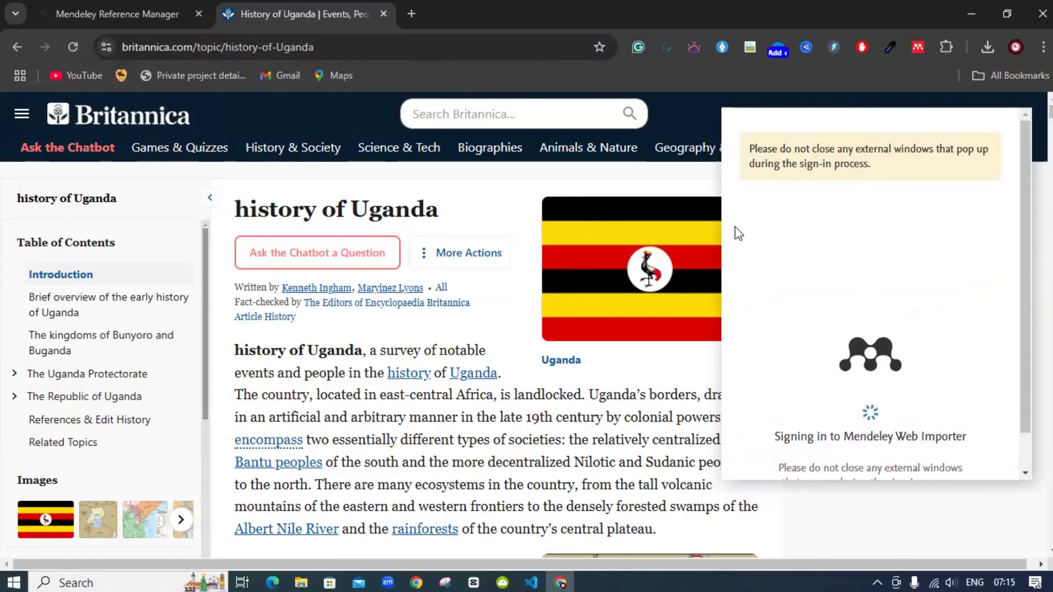
pyautogui.click(917, 48)
pyautogui.click(916, 48)
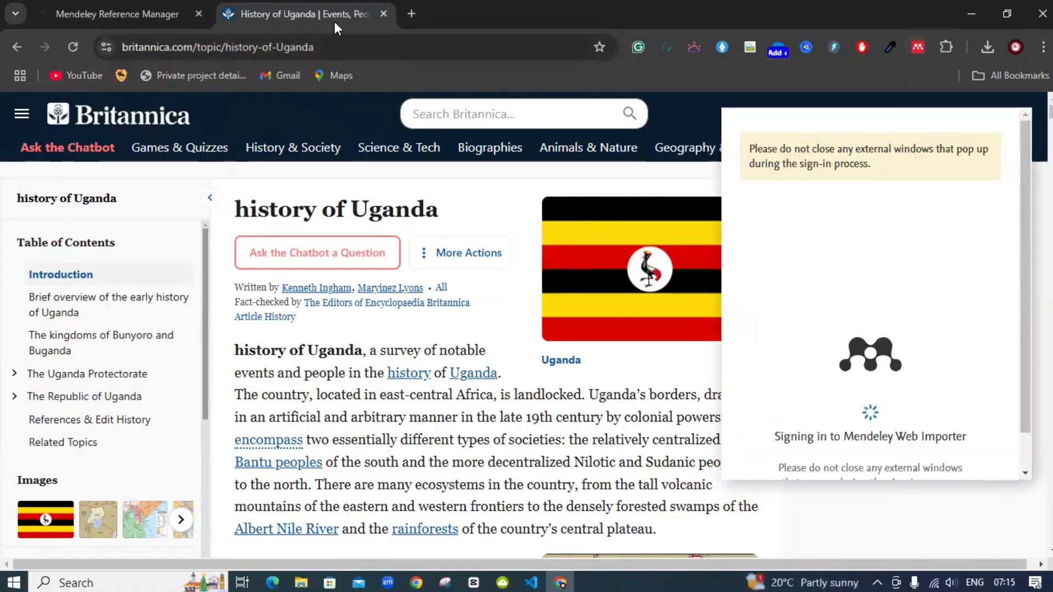
# Search Google for 'uganda history' in a new tab and open Britannica's Uganda country article
pyautogui.click(410, 14)
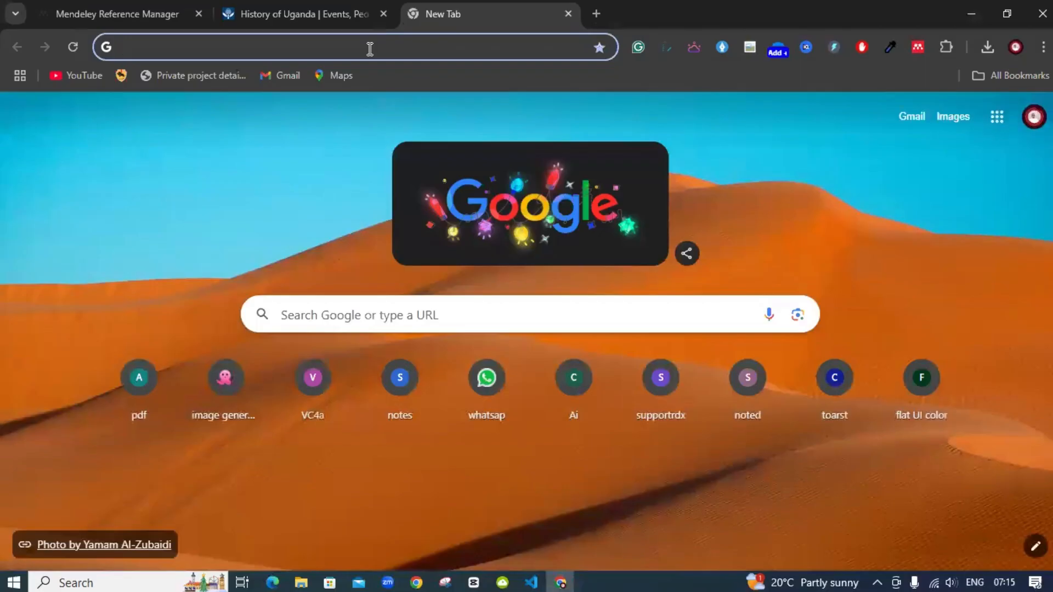
pyautogui.write('A')
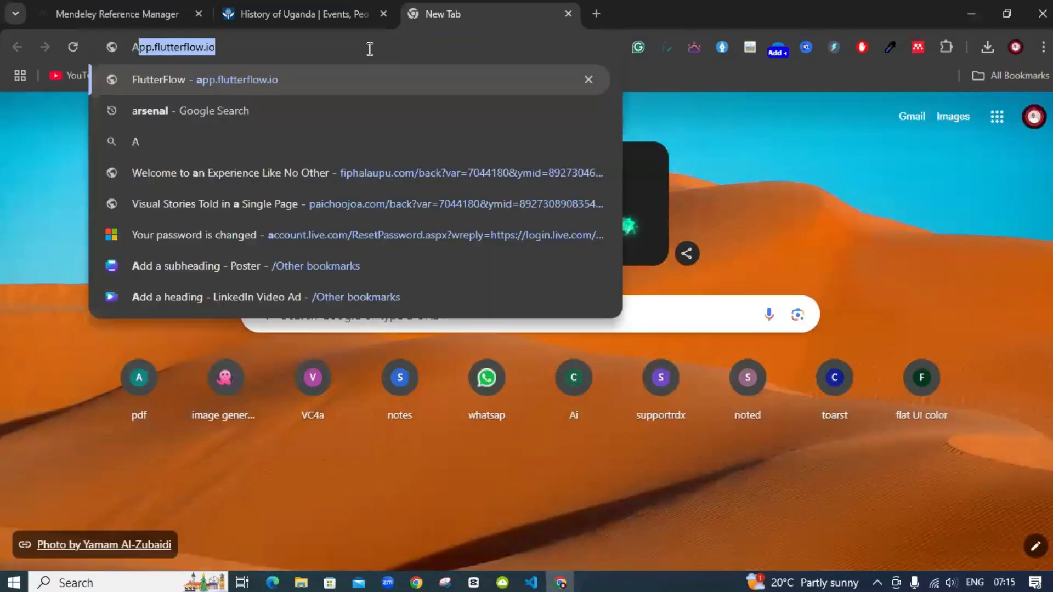
pyautogui.press('BackSpace')
pyautogui.press('BackSpace')
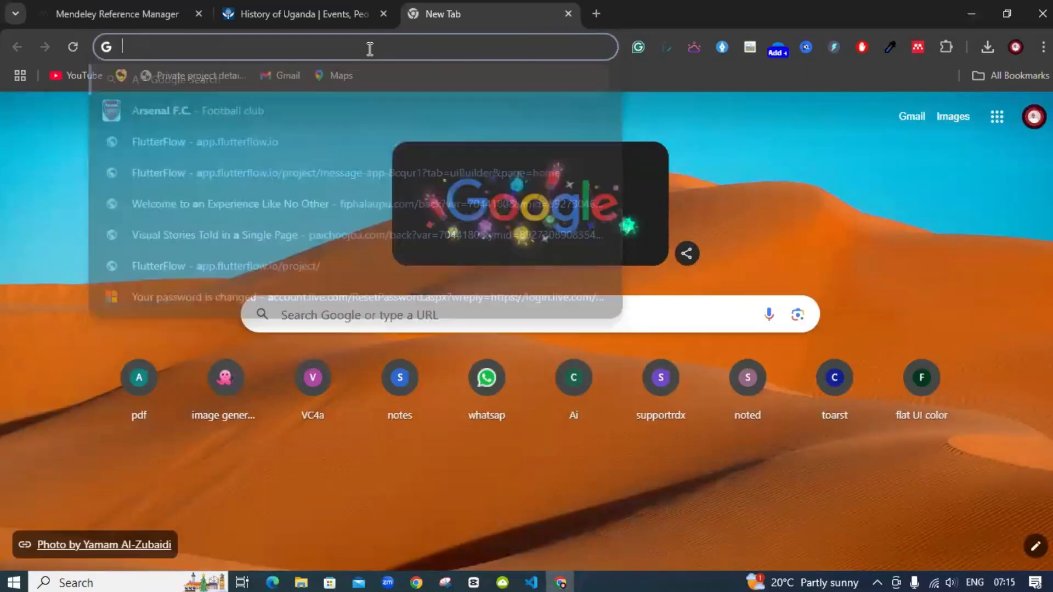
pyautogui.write('h')
pyautogui.press('BackSpace')
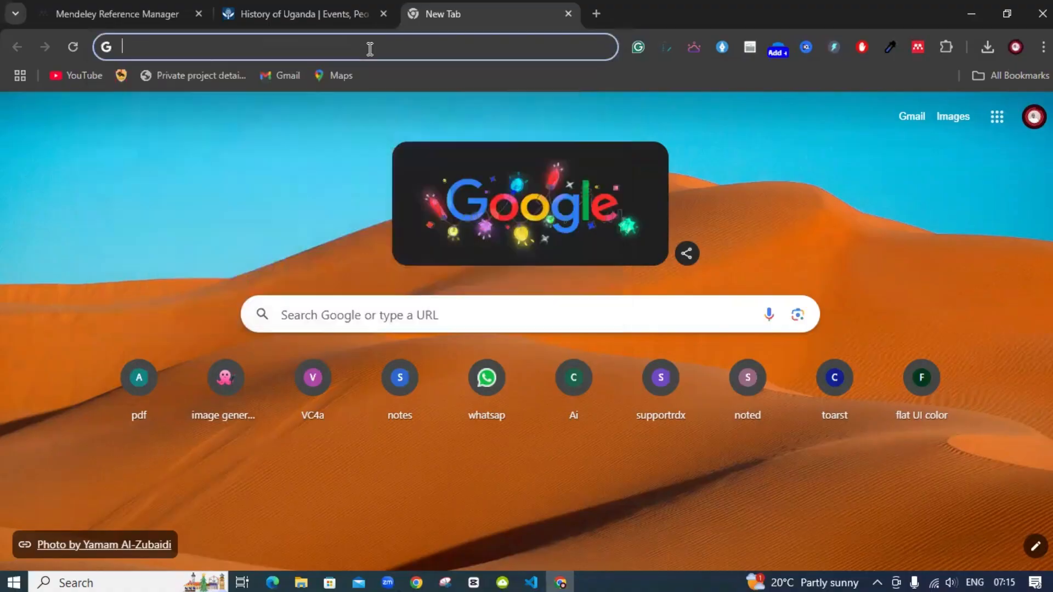
pyautogui.write('uganda')
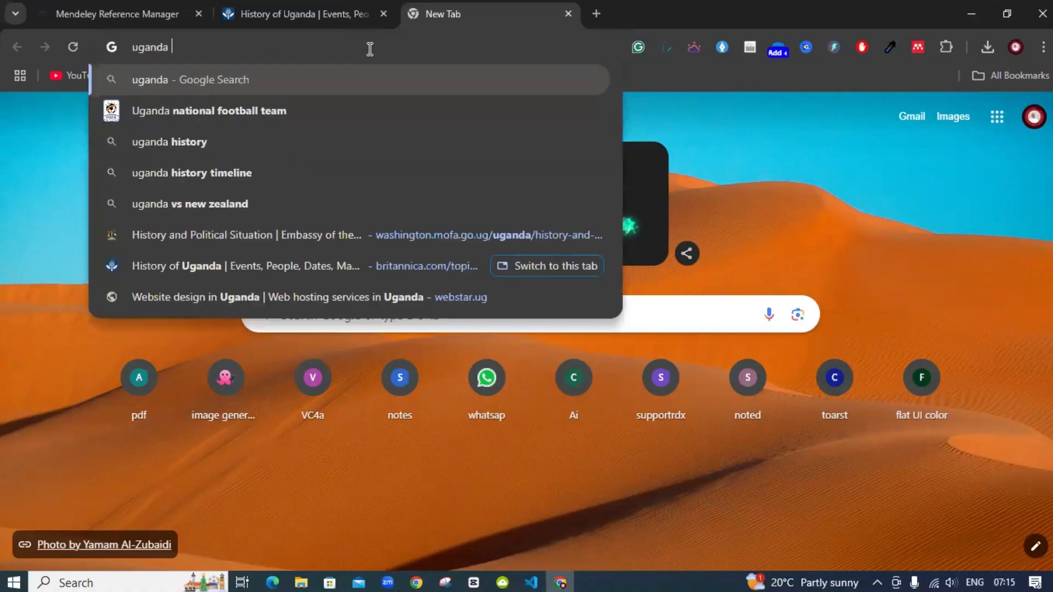
pyautogui.click(183, 141)
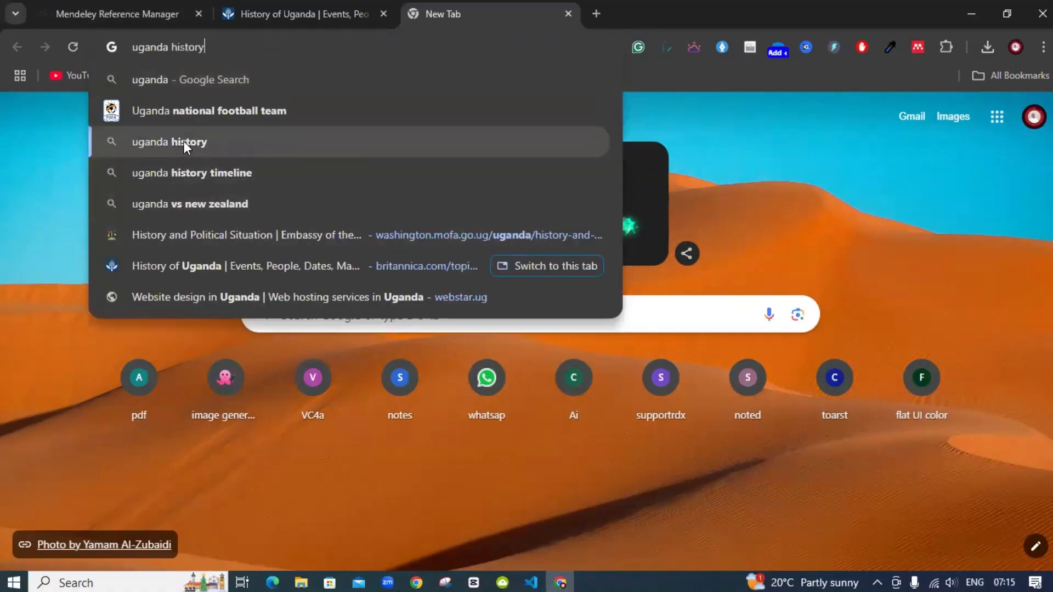
pyautogui.scroll(-4, 182, 354)
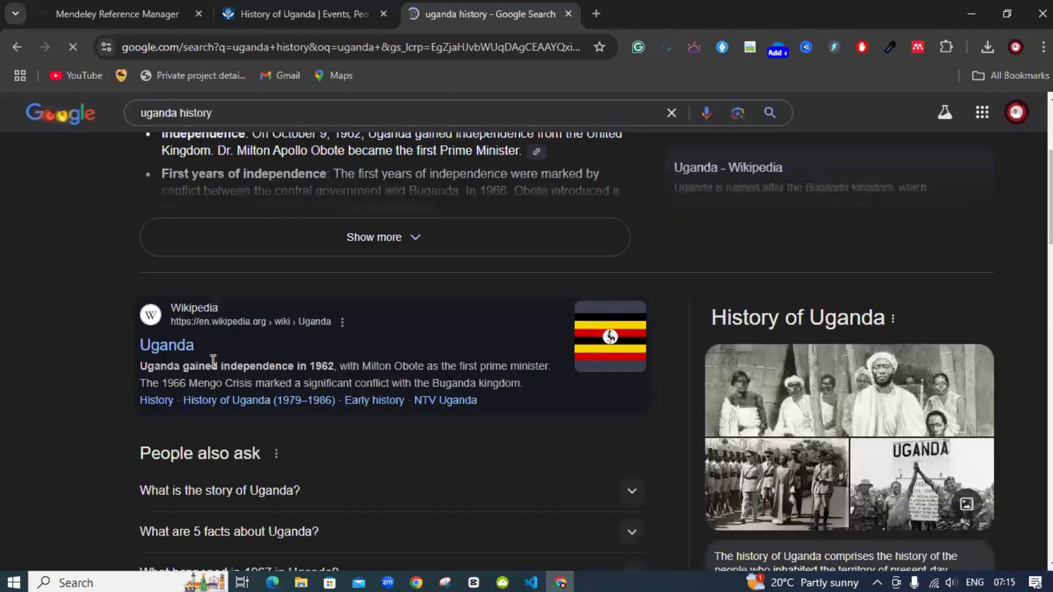
pyautogui.scroll(-4, 182, 354)
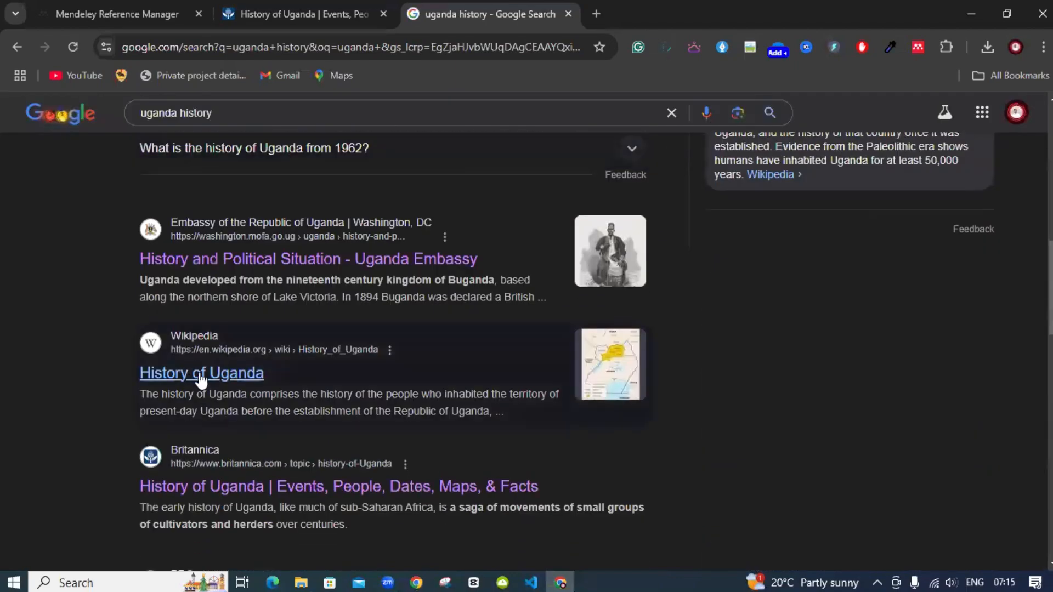
pyautogui.scroll(-7, 200, 378)
pyautogui.click(206, 337)
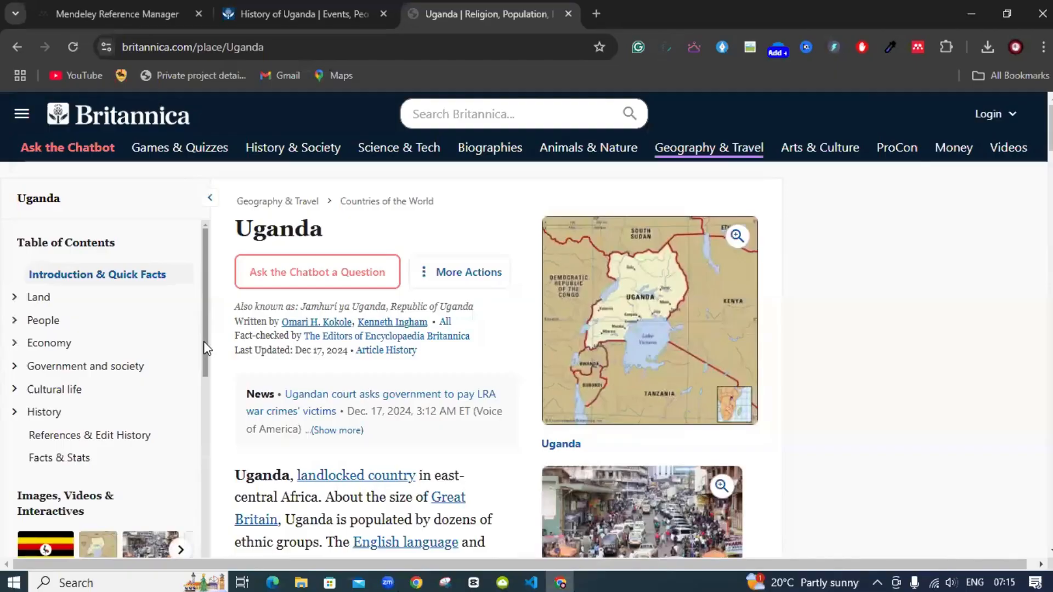
# Launch the web importer, reload the History of Uganda tab, and return to the Uganda article
pyautogui.click(917, 47)
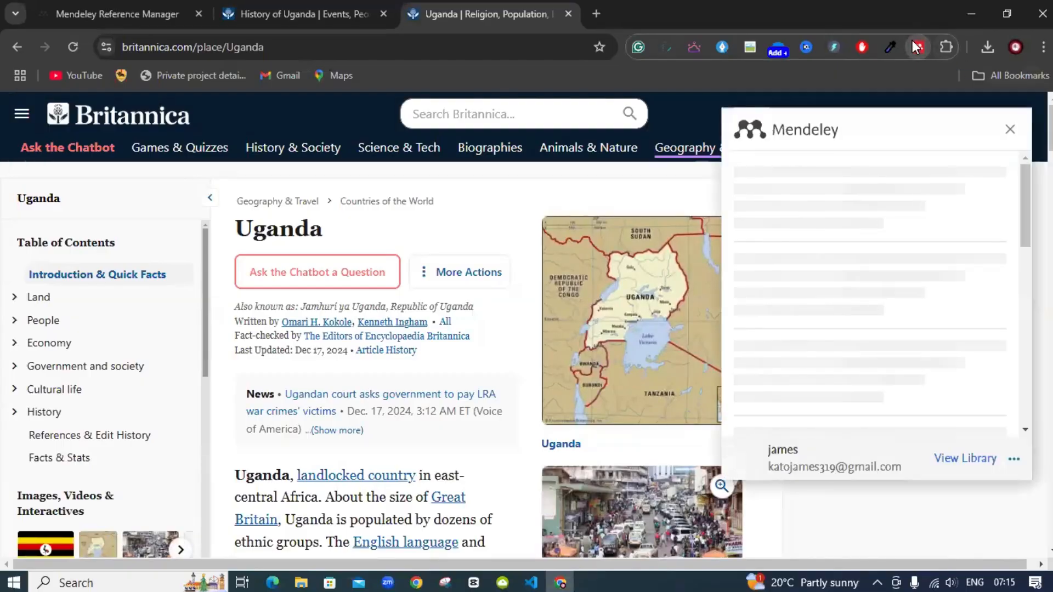
pyautogui.click(304, 13)
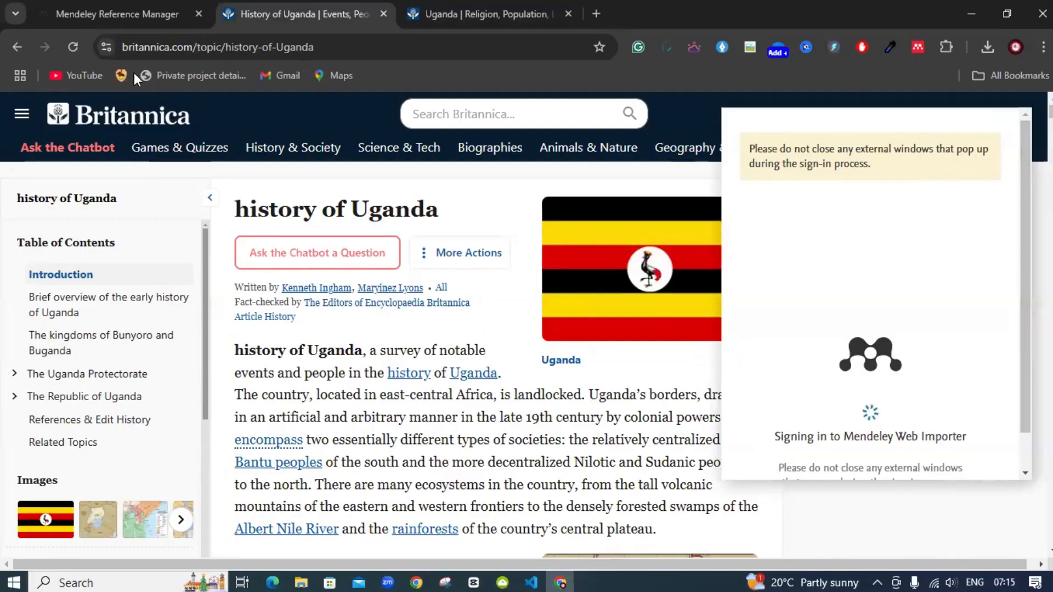
pyautogui.click(73, 47)
pyautogui.click(444, 7)
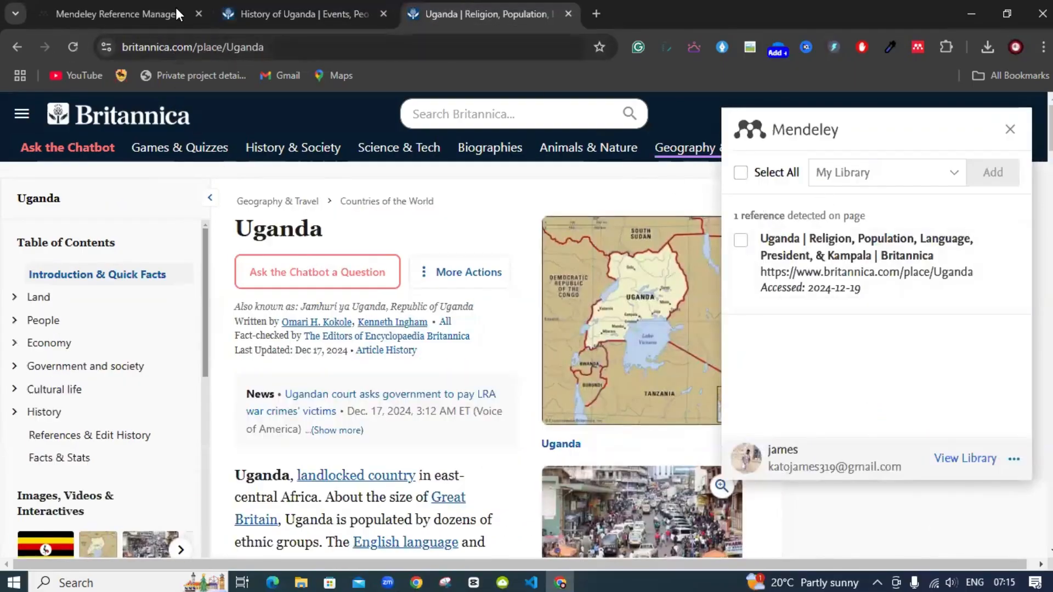
pyautogui.click(274, 13)
pyautogui.click(458, 12)
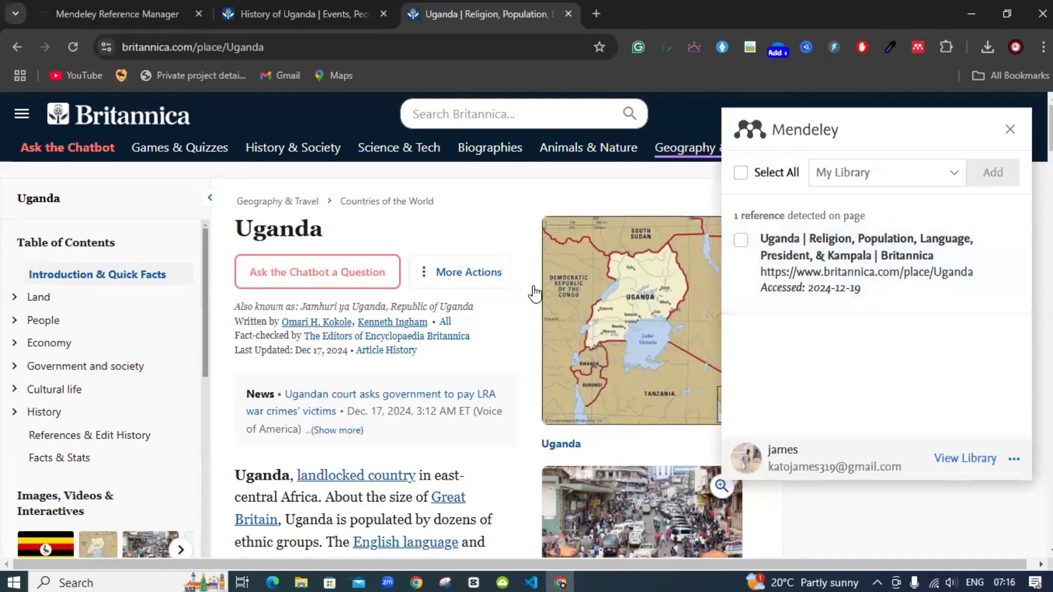
# Save the detected Britannica Uganda reference to My Library and view it in the reference manager
pyautogui.click(1009, 129)
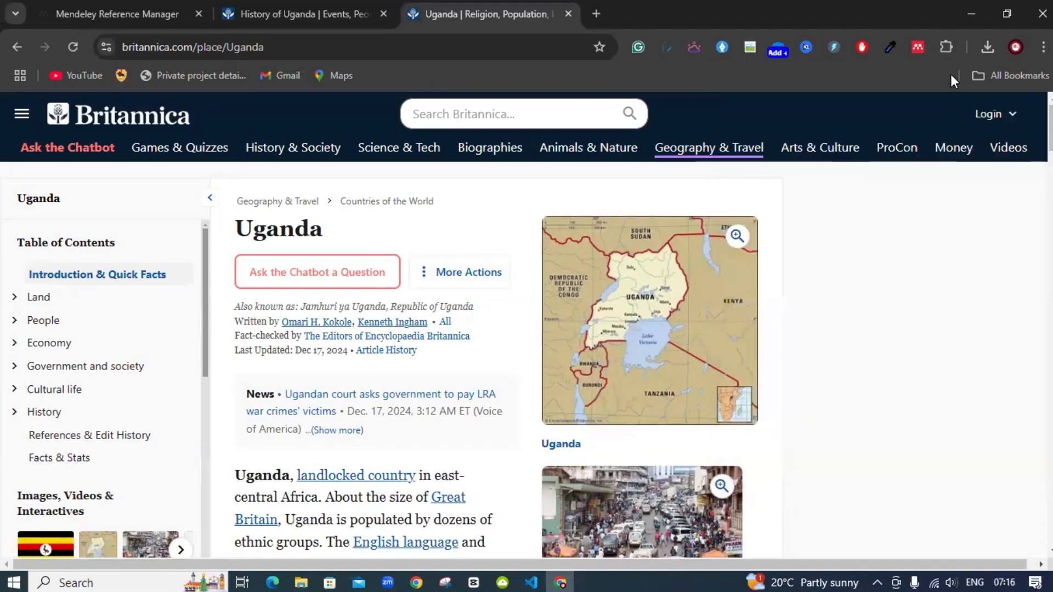
pyautogui.click(918, 46)
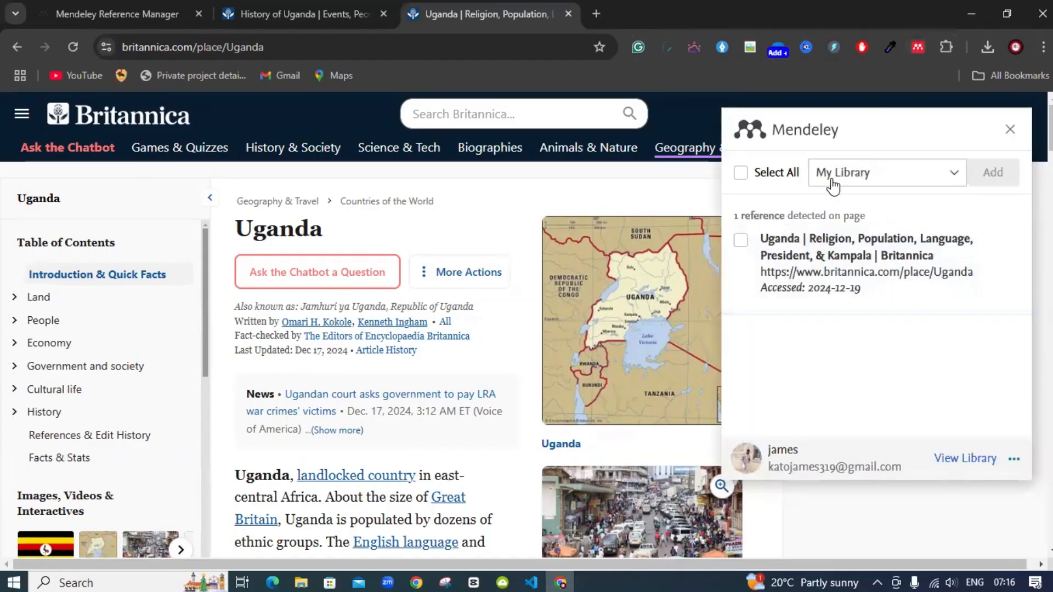
pyautogui.click(741, 241)
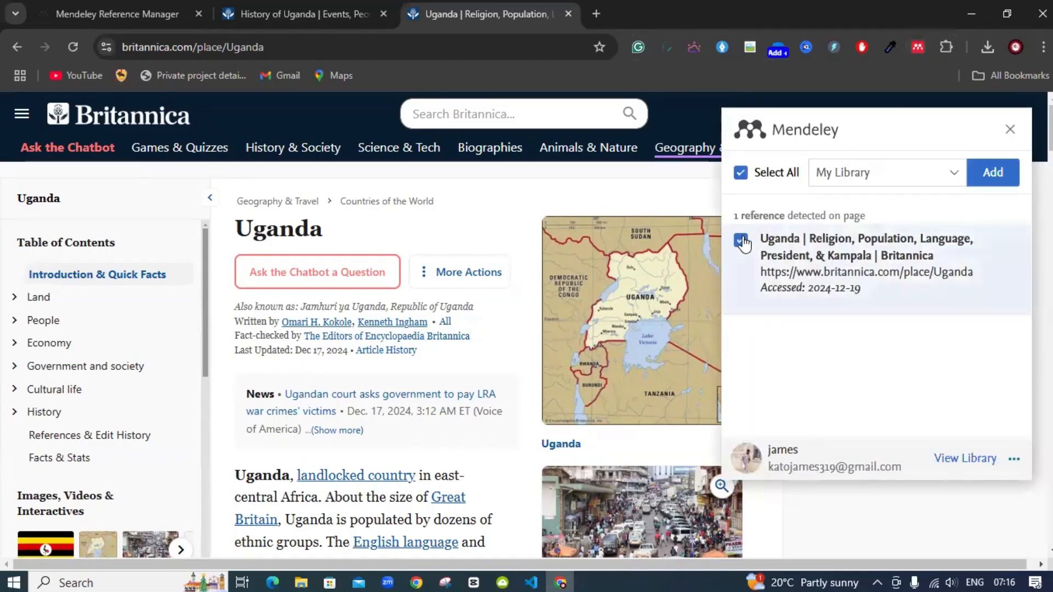
pyautogui.click(996, 181)
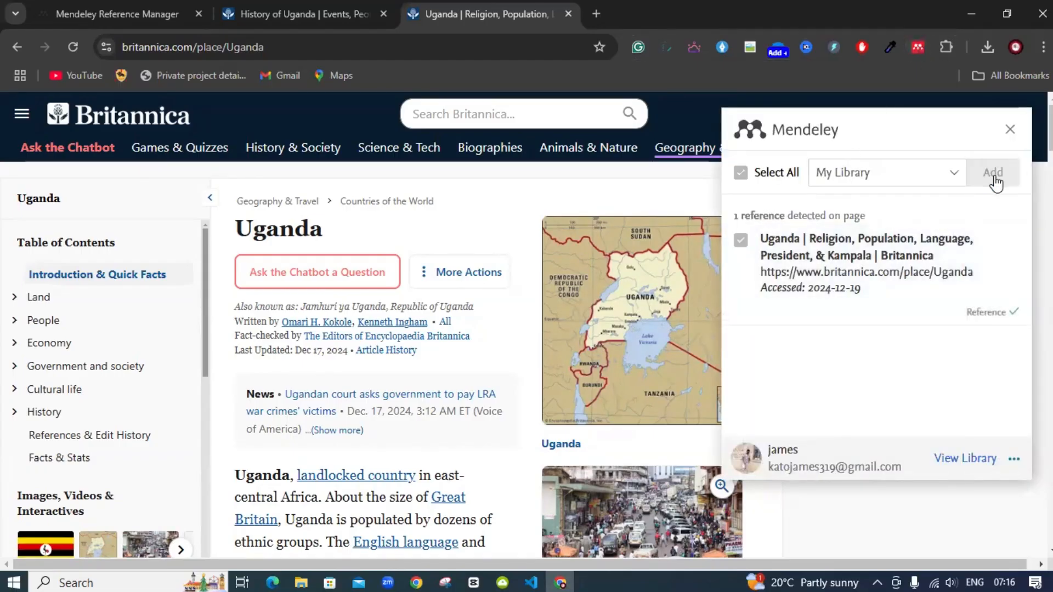
pyautogui.click(104, 12)
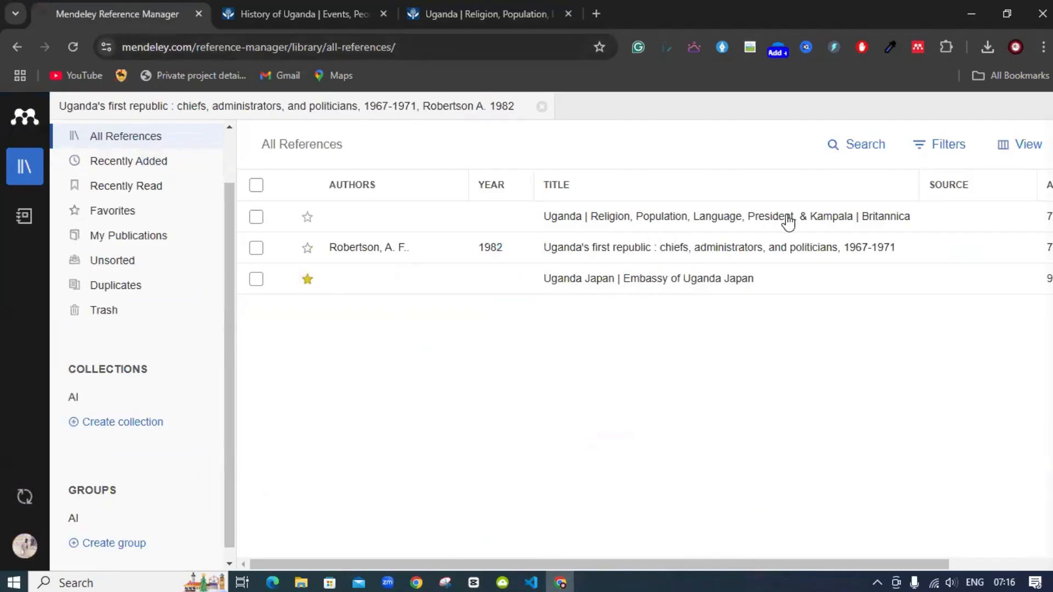
# Check the ADDED column for the new Britannica Uganda reference, then return to the History of Uganda article
pyautogui.hscroll(2, 799, 538)
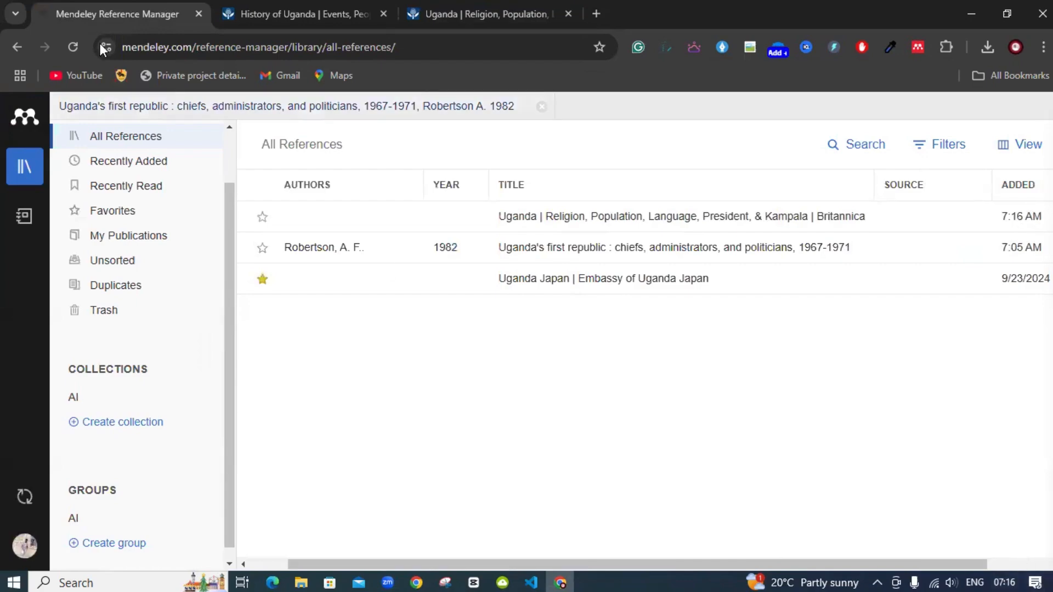
pyautogui.click(244, 10)
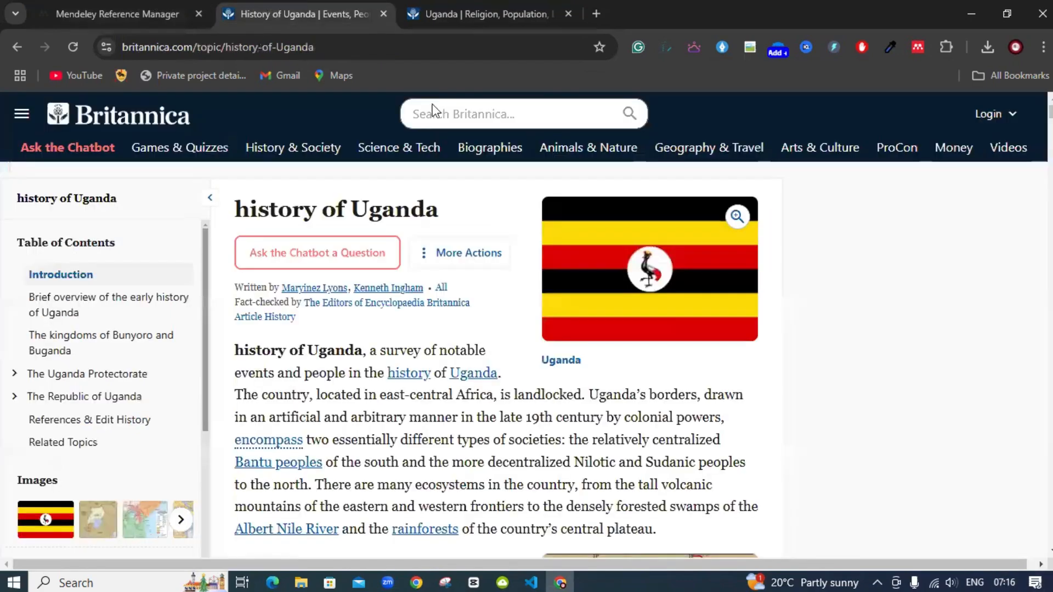
# Save Britannica's 'History of Uganda' article to My Library with the Mendeley Web Importer
pyautogui.click(919, 45)
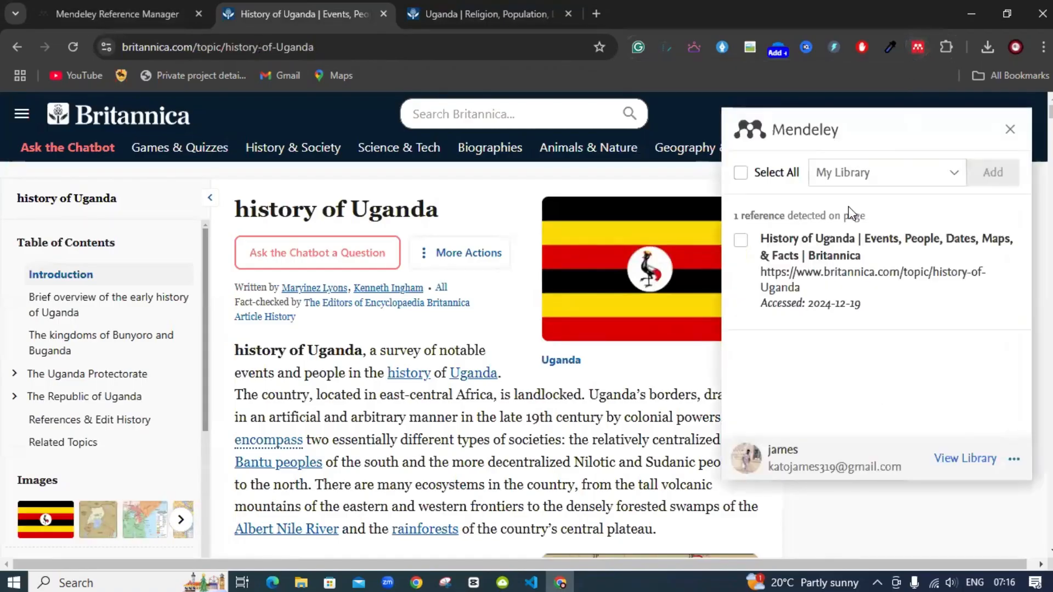
pyautogui.click(741, 241)
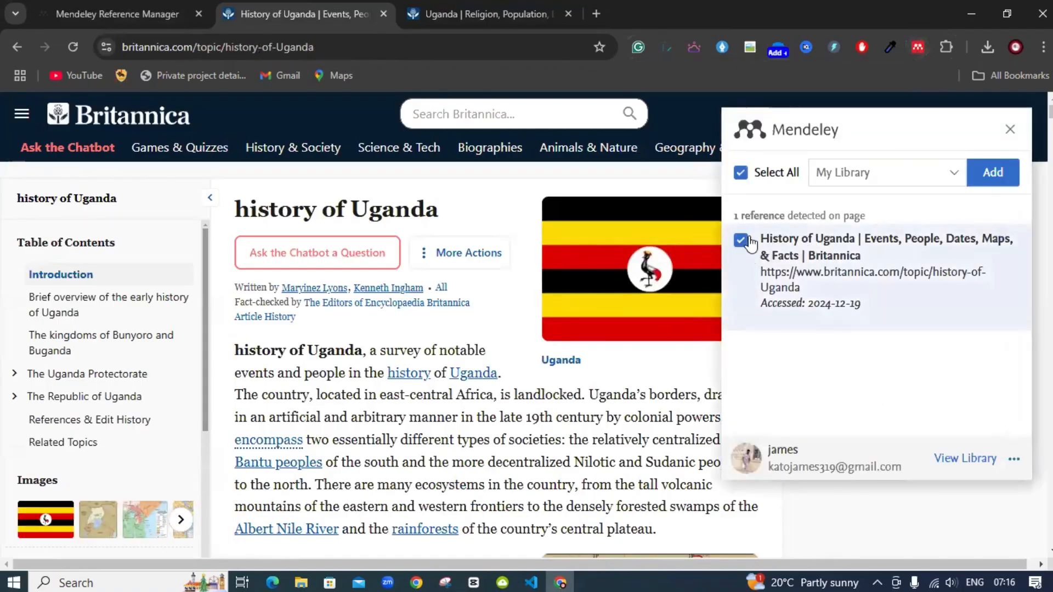
pyautogui.click(981, 184)
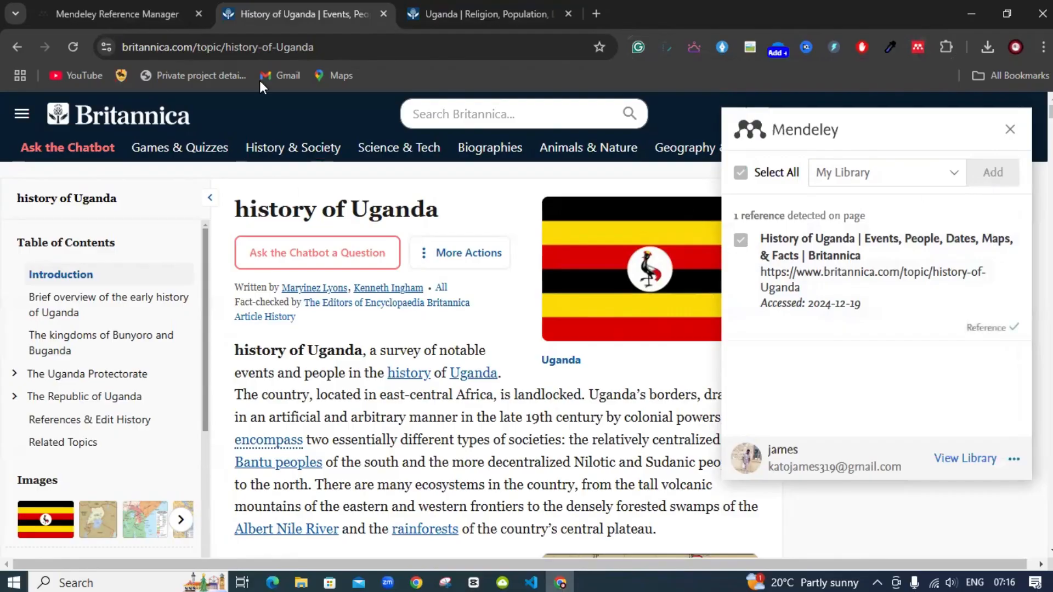
pyautogui.click(162, 11)
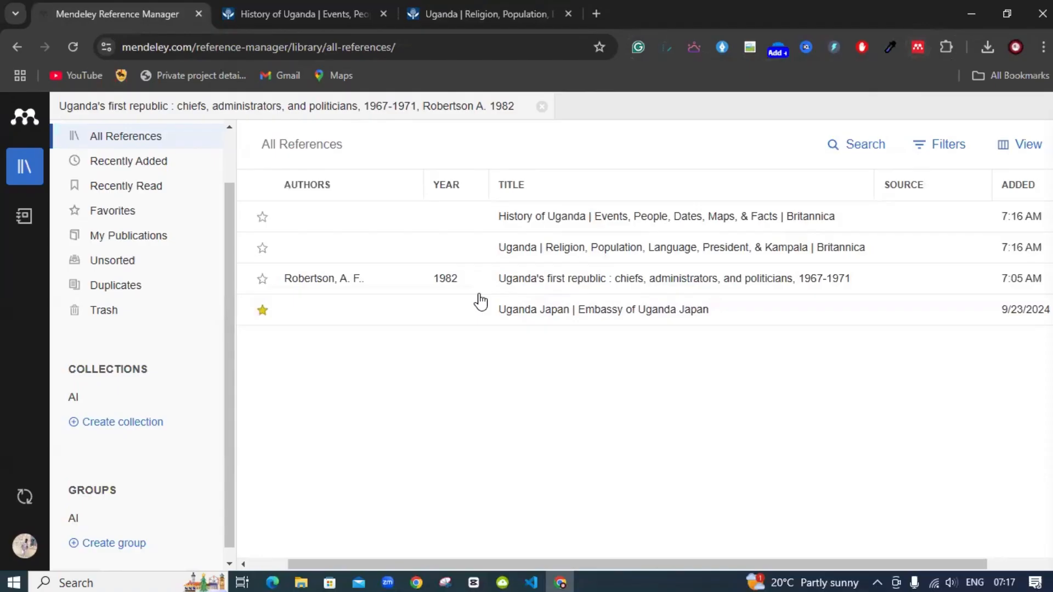
# Search Mendeley's article catalogue for 'history of uganda'
pyautogui.click(15, 128)
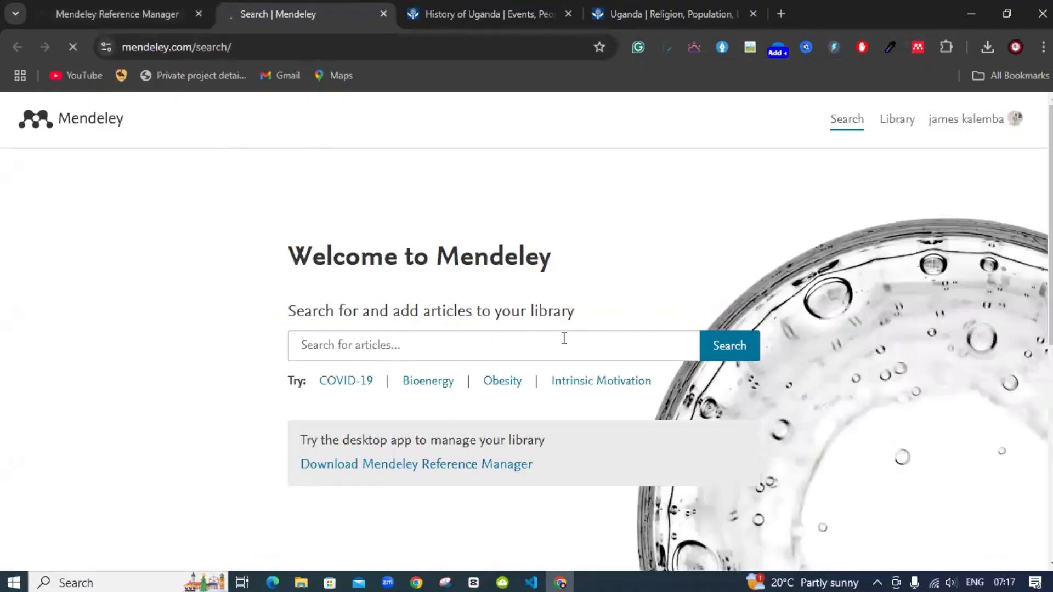
pyautogui.click(529, 344)
pyautogui.write('history of uganda')
pyautogui.press('Return')
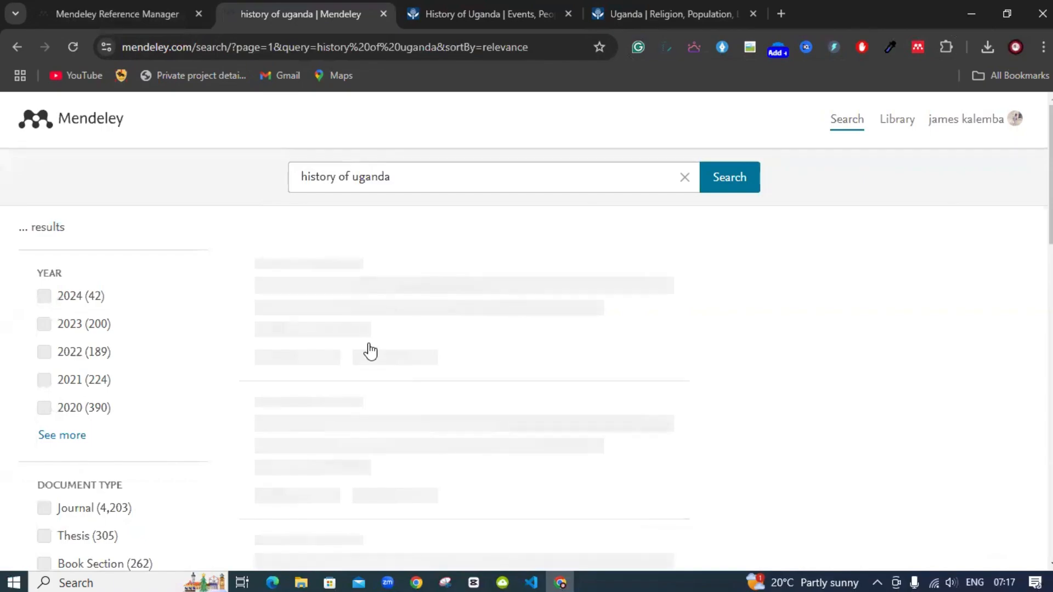
# Add the 2023 competency-based curriculum review from the results to the library
pyautogui.scroll(-1, 367, 323)
pyautogui.scroll(-18, 367, 324)
pyautogui.scroll(15, 366, 324)
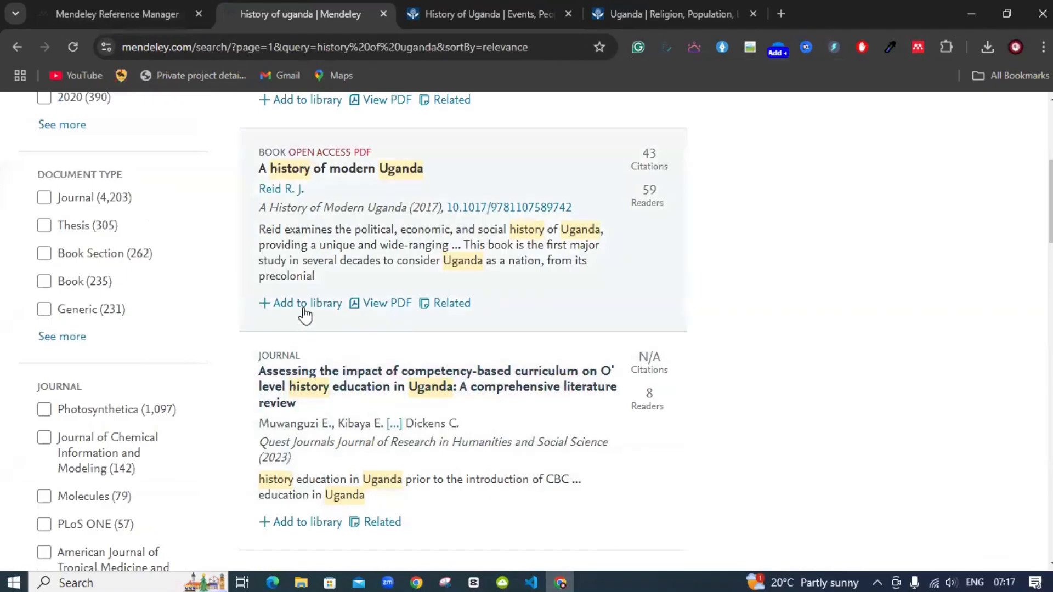
pyautogui.scroll(-1, 400, 329)
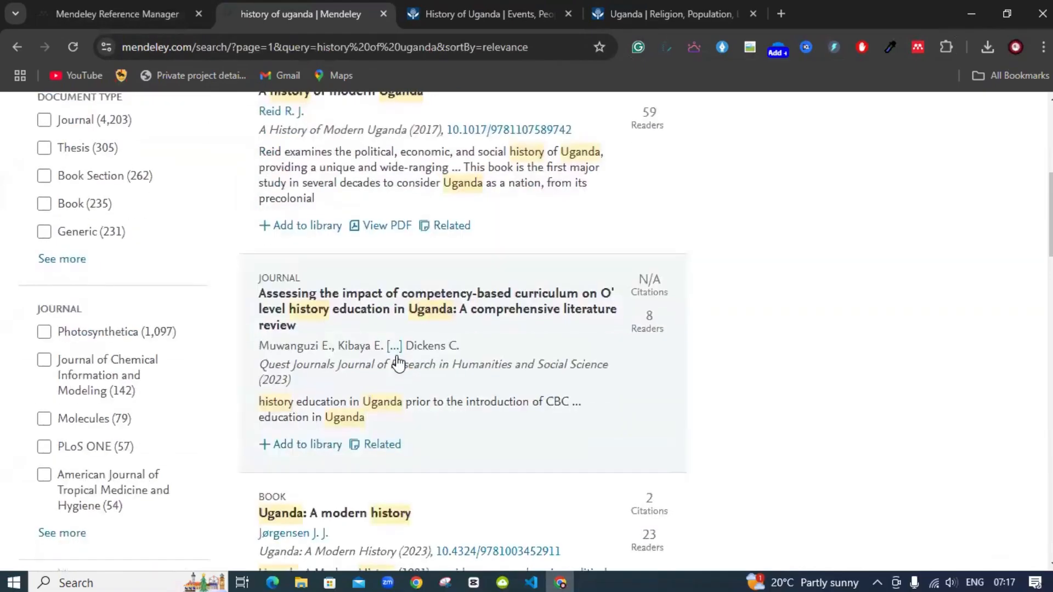
pyautogui.click(303, 445)
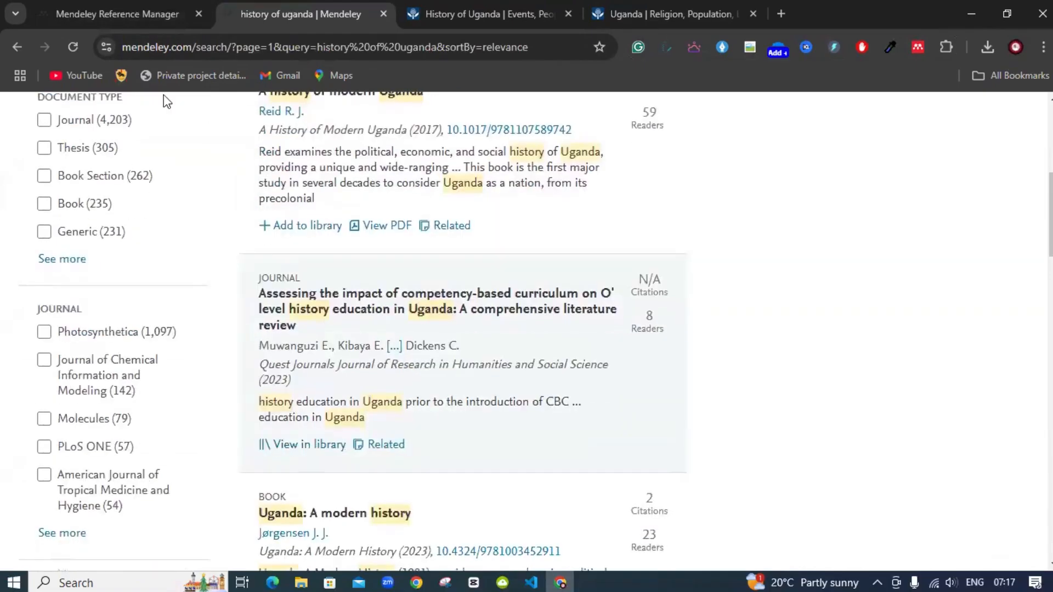
pyautogui.click(117, 14)
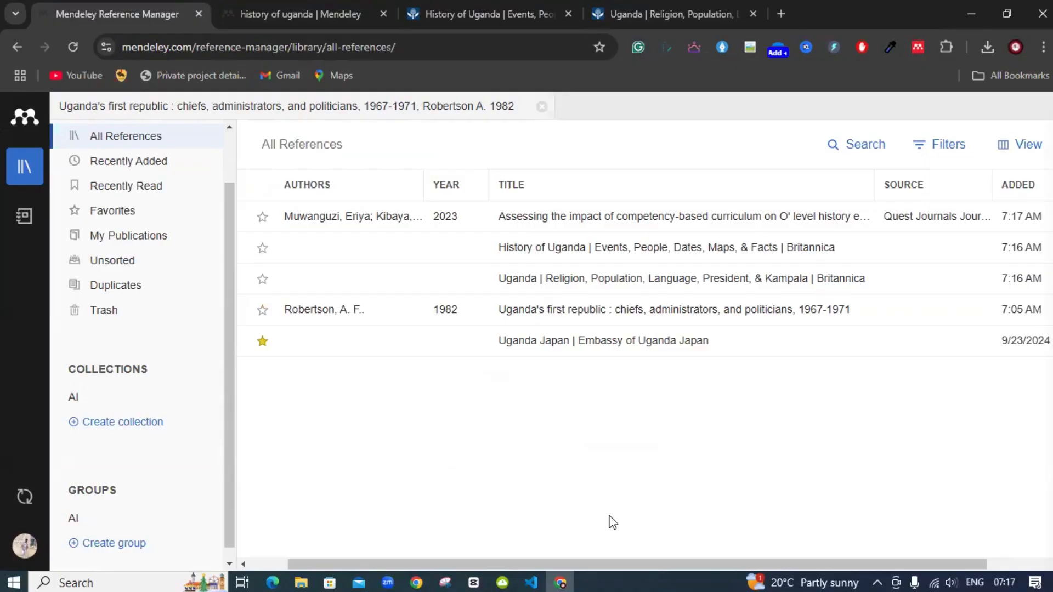
# Launch Word from Windows search and open a maximized blank document
pyautogui.press('super')
pyautogui.write('word')
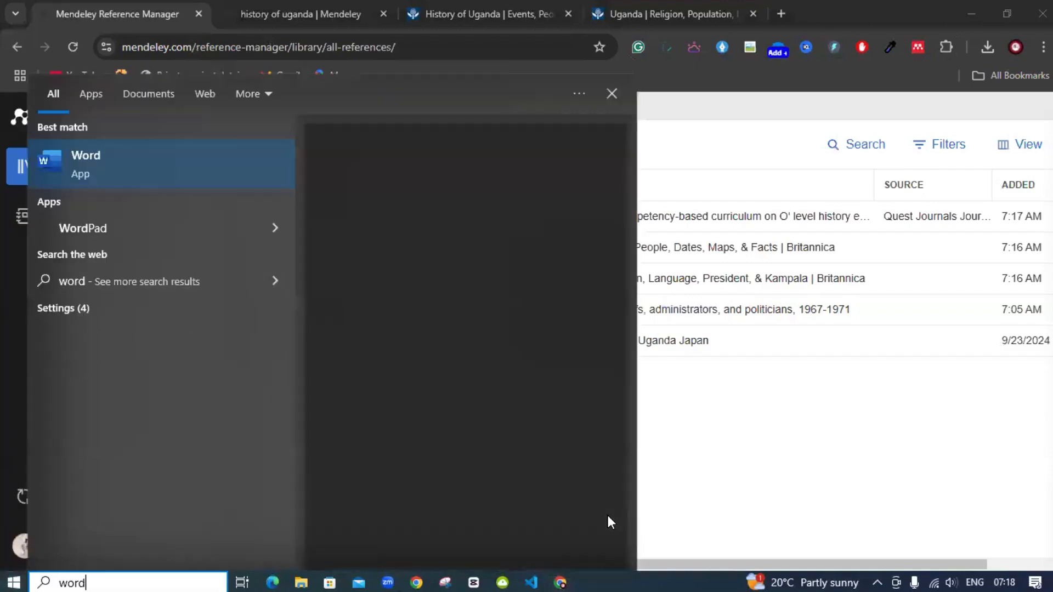
pyautogui.press('Return')
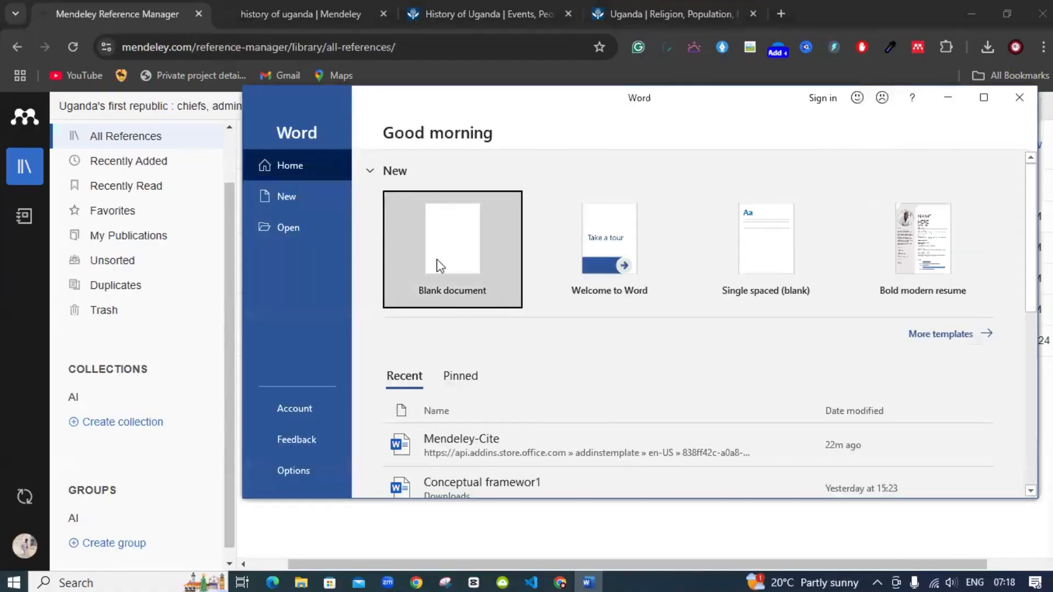
pyautogui.click(436, 261)
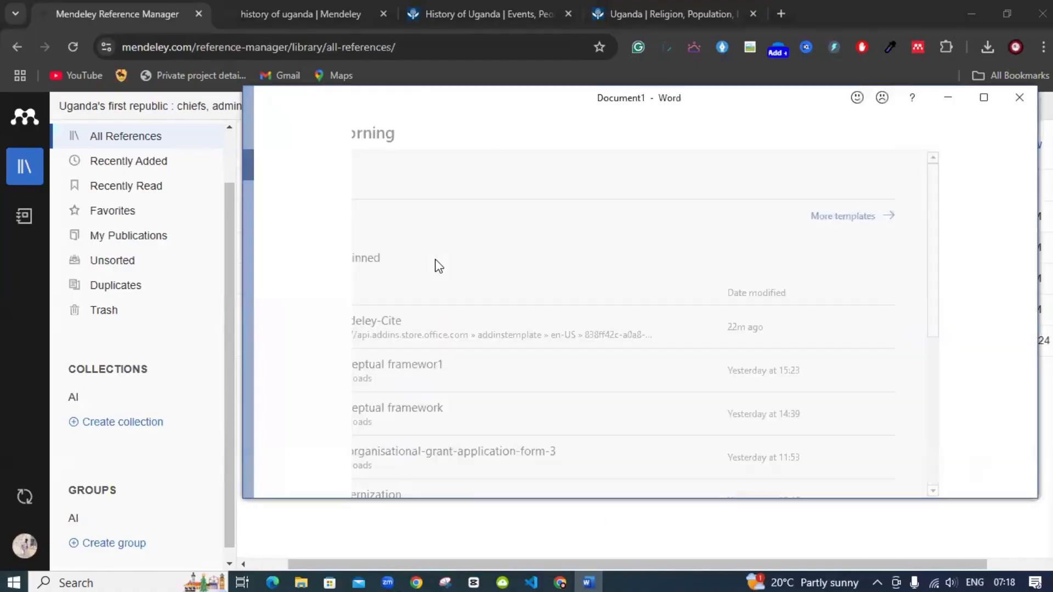
pyautogui.click(982, 98)
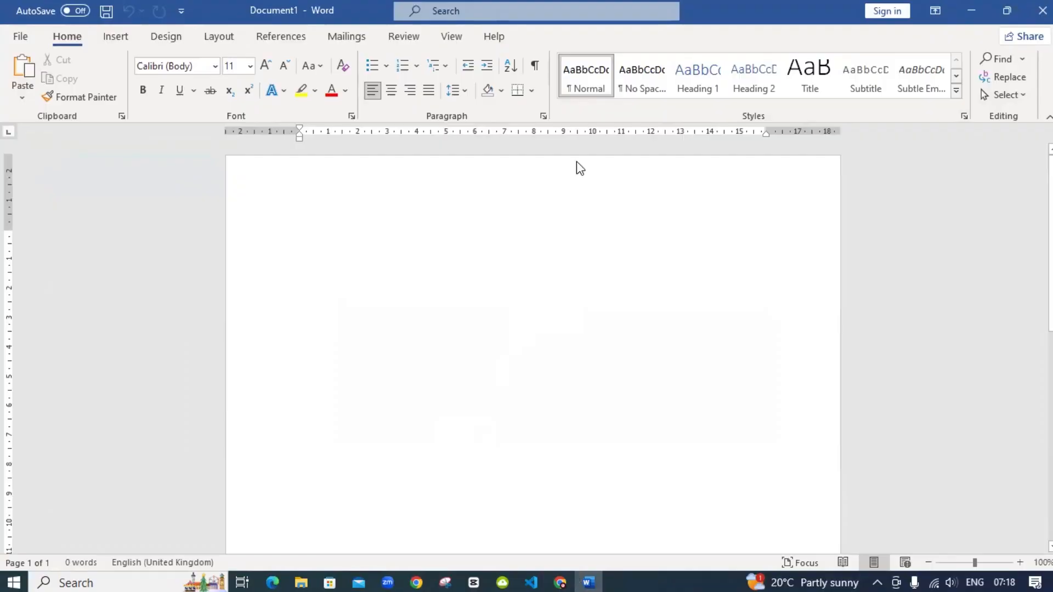
# Google 'text generator ai' and open DeepAI's AI Text Generator page
pyautogui.hotkey('alt', 'Tab')
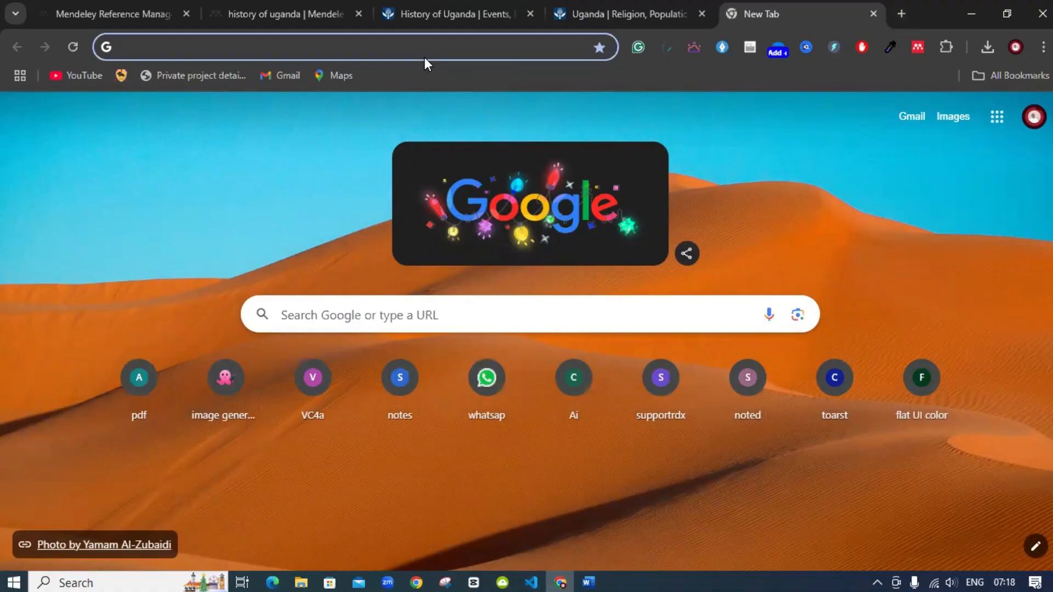
pyautogui.write('lo')
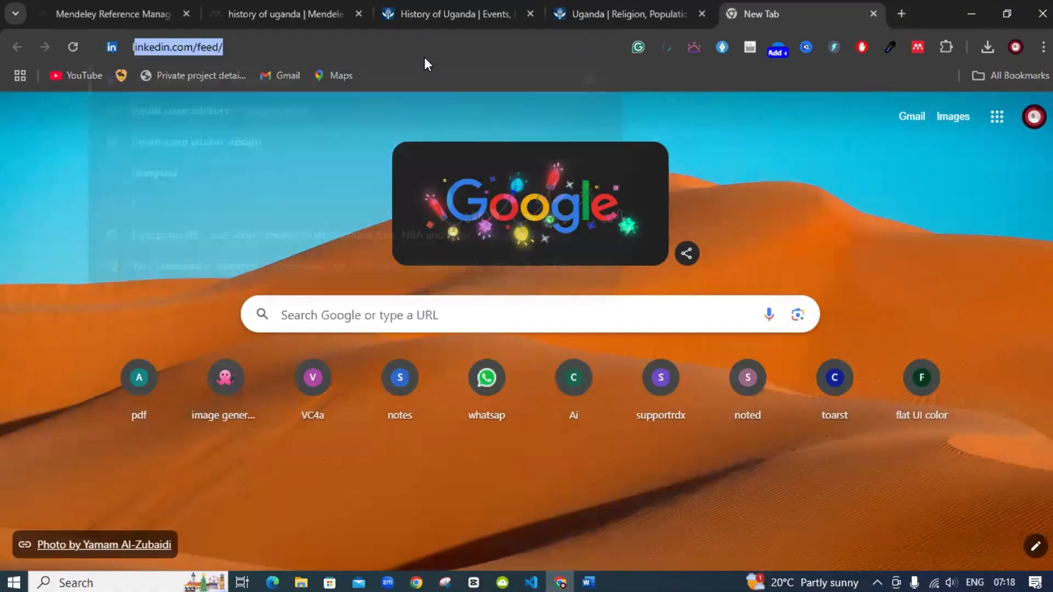
pyautogui.press('BackSpace')
pyautogui.press('BackSpace')
pyautogui.press('BackSpace')
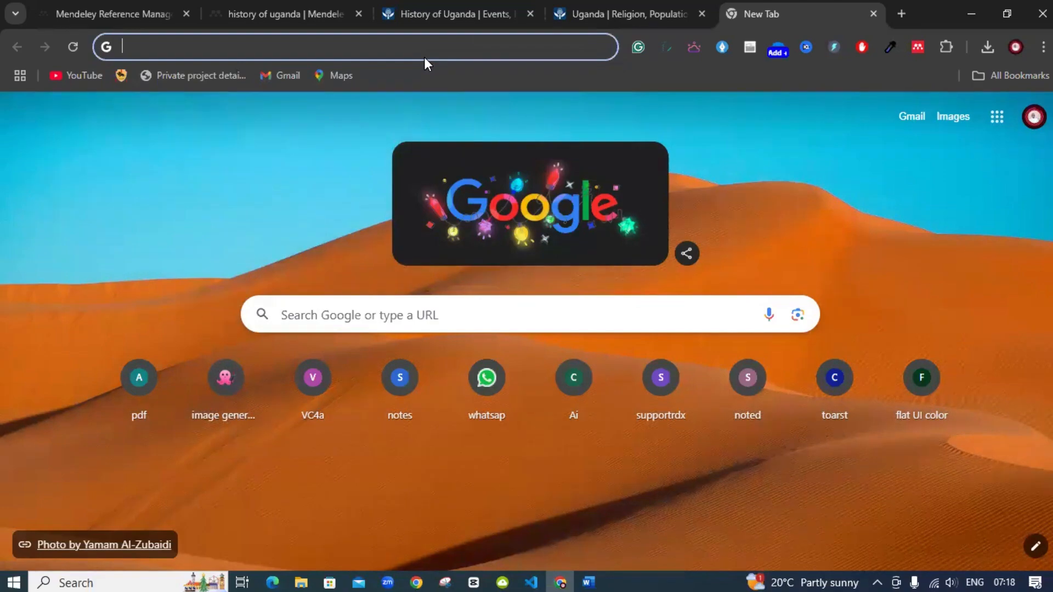
pyautogui.write('text')
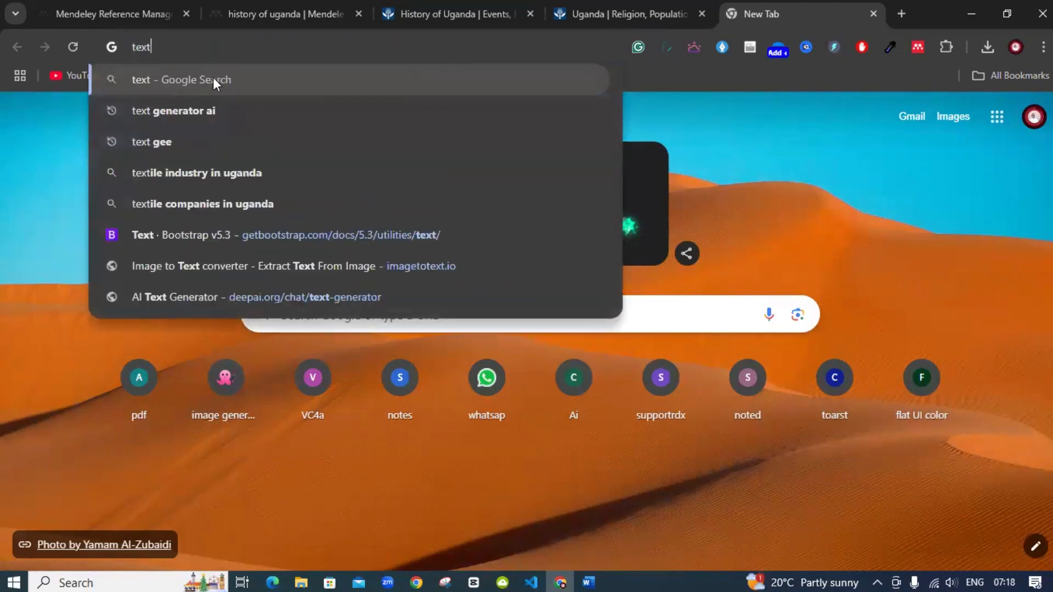
pyautogui.click(171, 108)
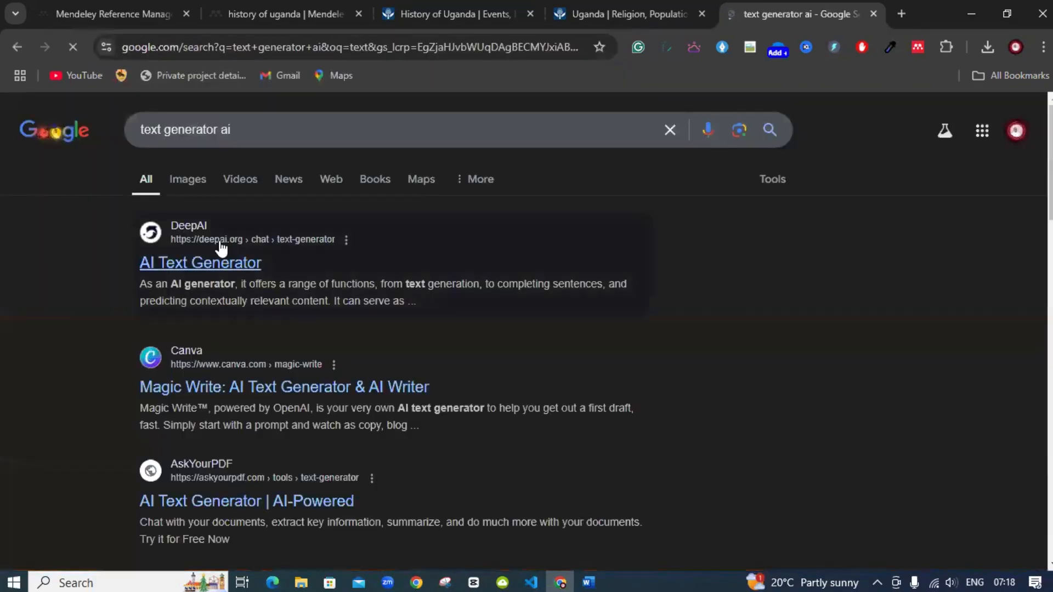
pyautogui.click(207, 259)
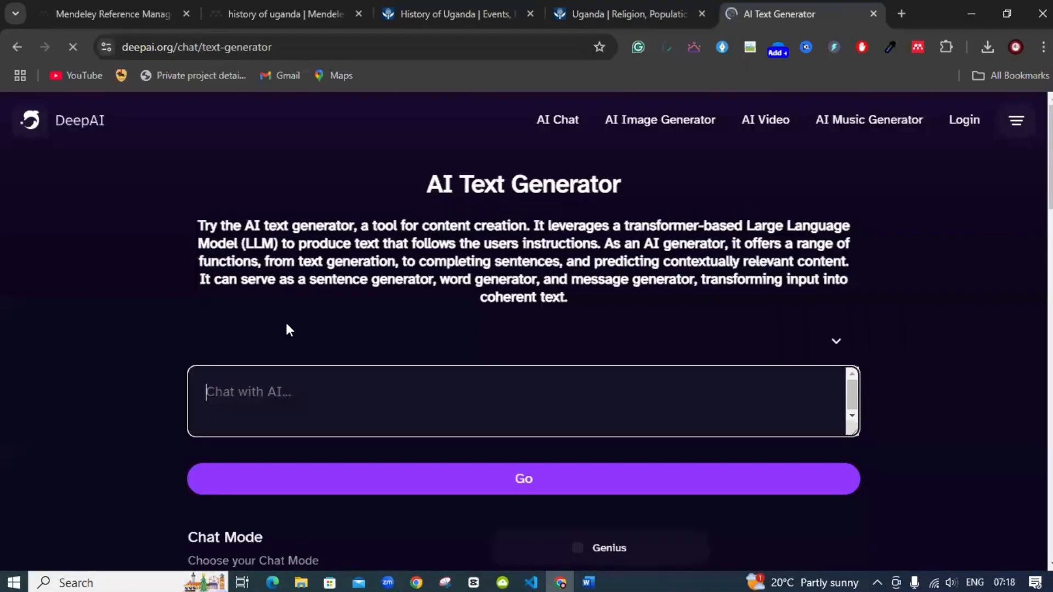
# Ask DeepAI to 'generate 10000 words about the history of Uganda'
pyautogui.click(277, 383)
pyautogui.write('gen')
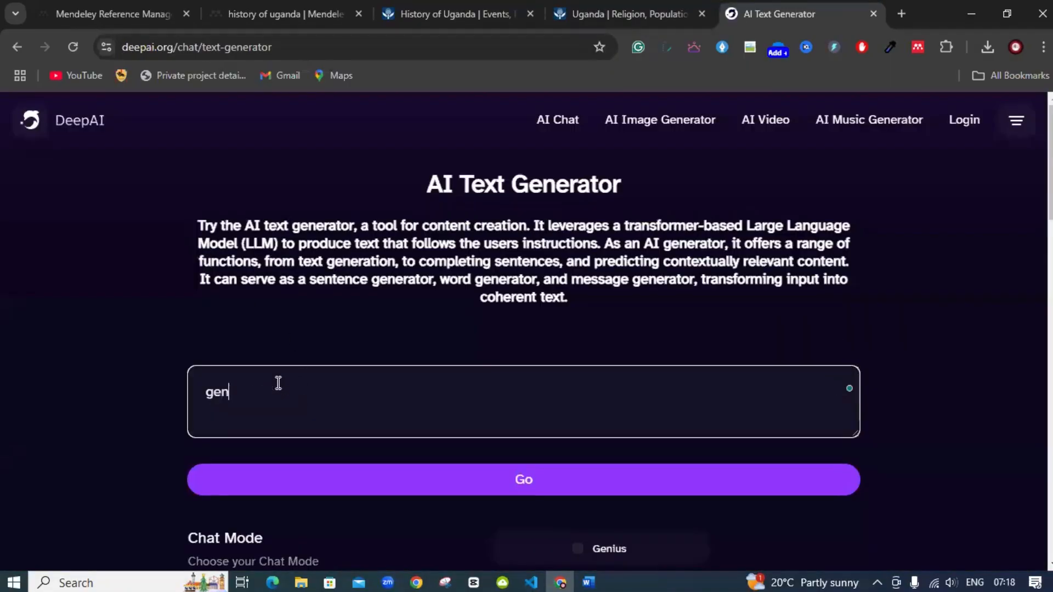
pyautogui.write('erate 10000 words ')
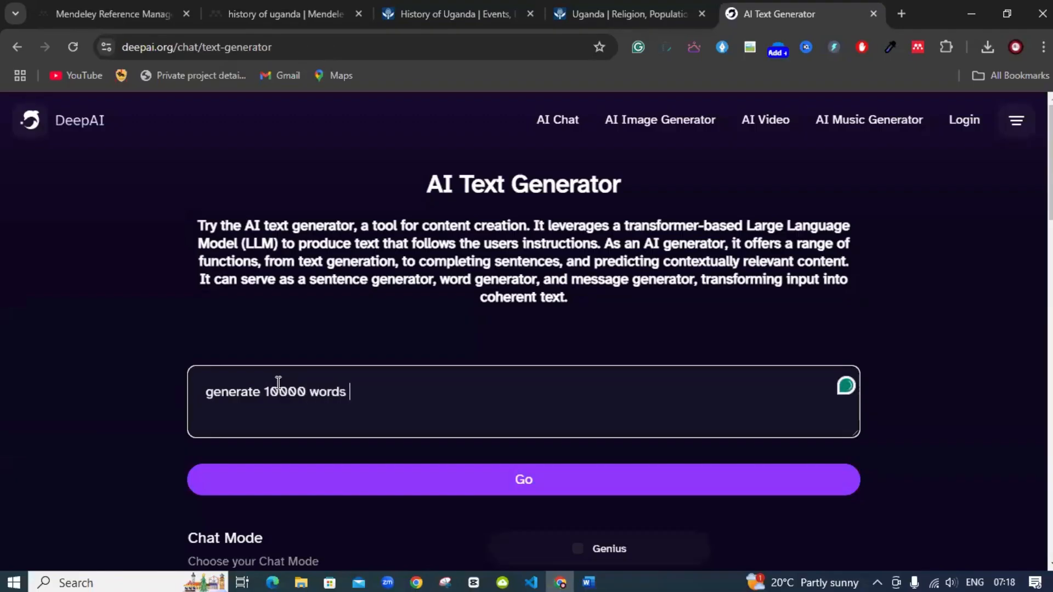
pyautogui.write('abo')
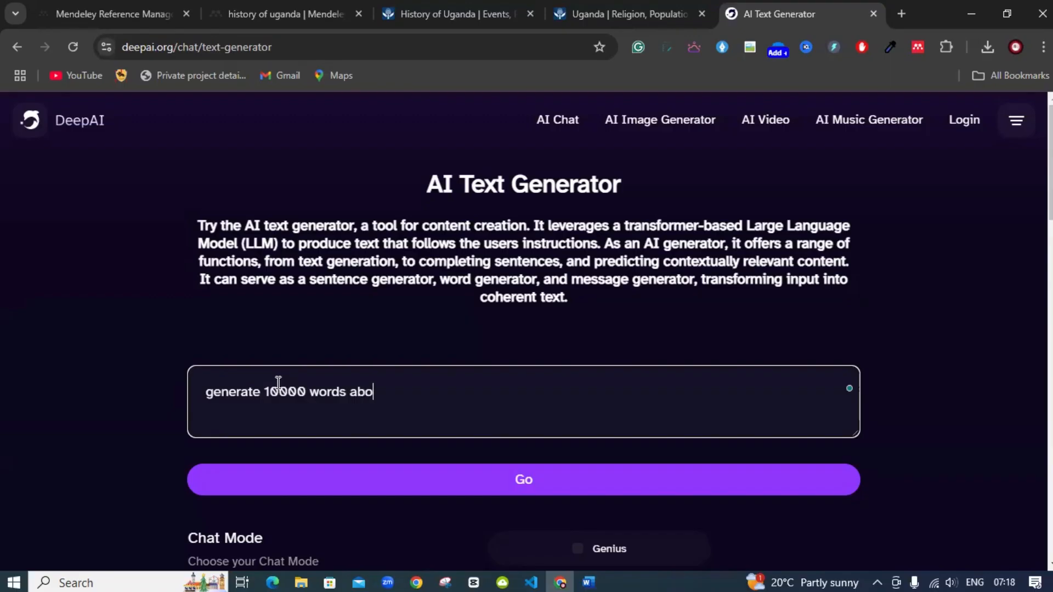
pyautogui.write('ut the history')
pyautogui.write('pf')
pyautogui.press('BackSpace')
pyautogui.press('BackSpace')
pyautogui.write('of Ugas')
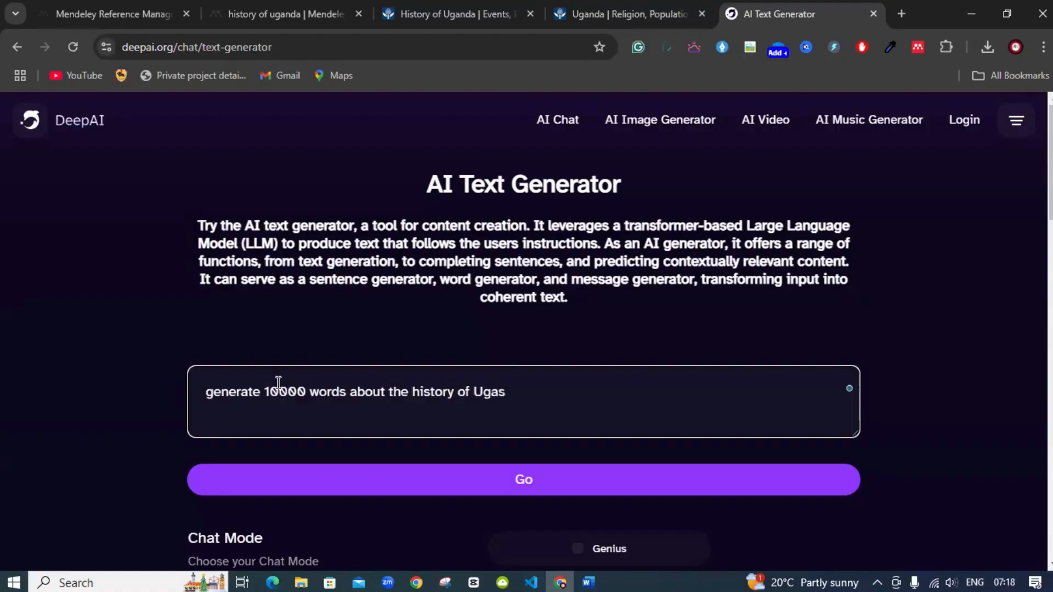
pyautogui.press('BackSpace')
pyautogui.write('a')
pyautogui.press('BackSpace')
pyautogui.write('nda')
pyautogui.click(429, 497)
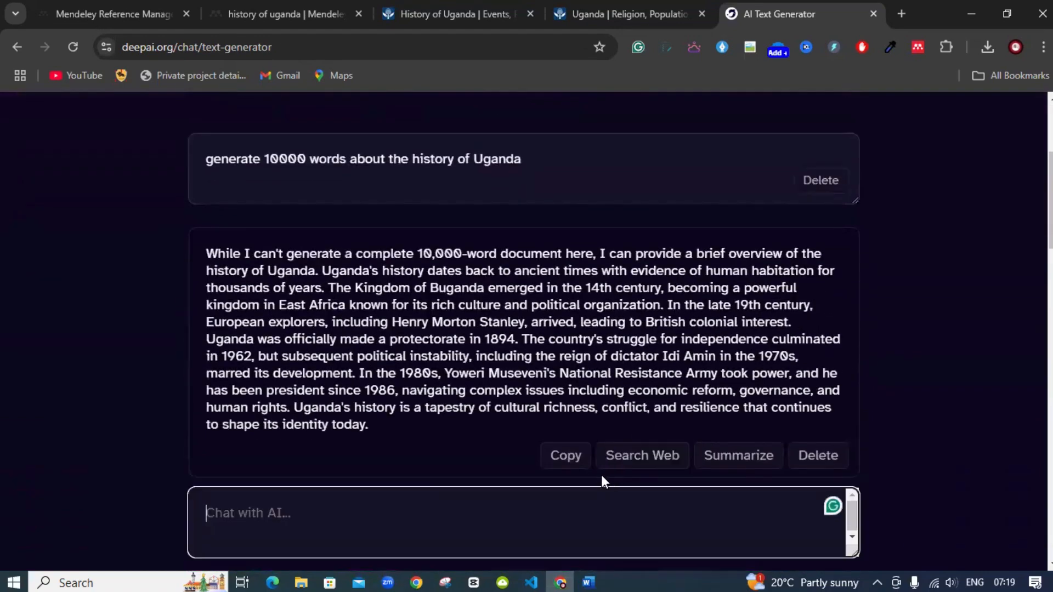
# Copy the generated Uganda history paragraph and paste it into Word's Document1
pyautogui.click(589, 469)
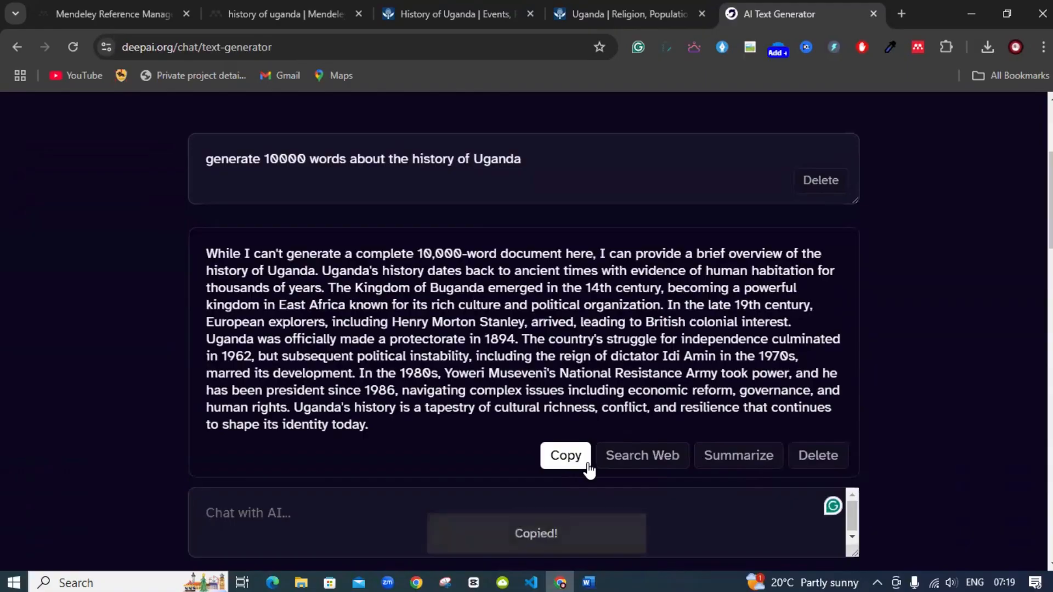
pyautogui.click(588, 579)
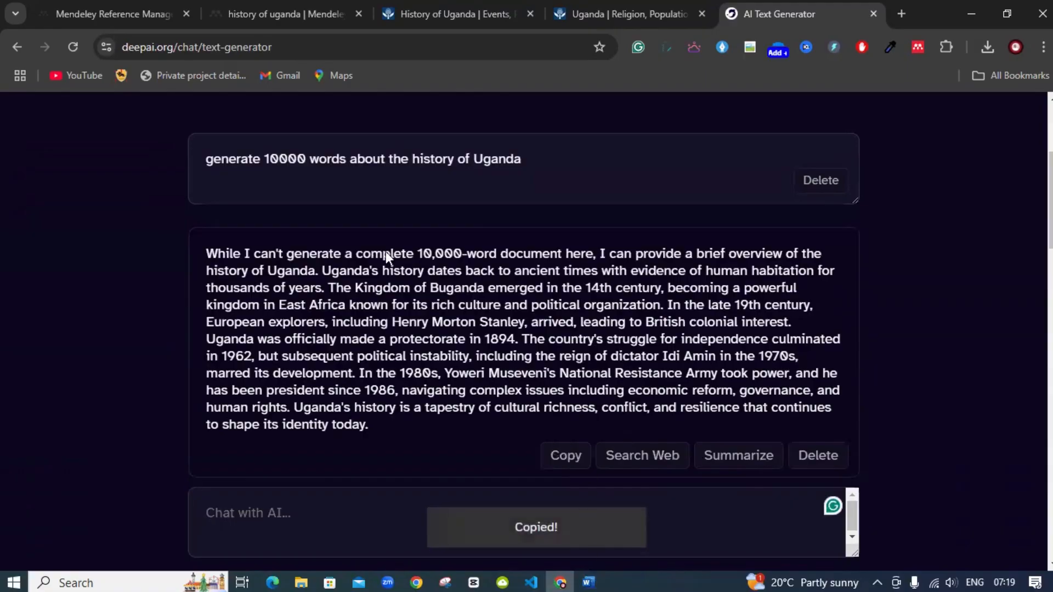
pyautogui.hotkey('ctrl', 'v')
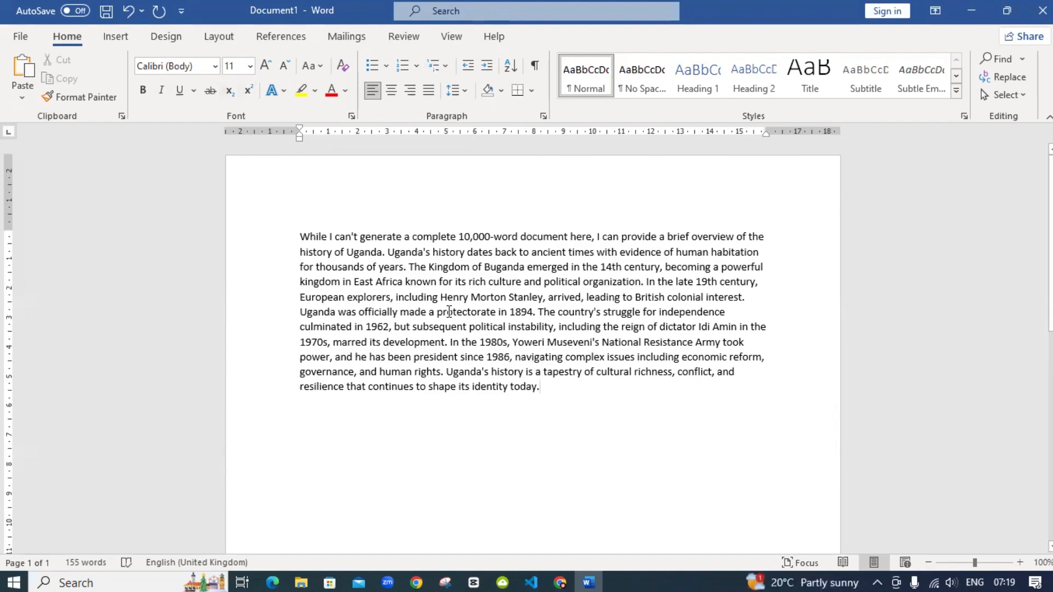
# Open Mendeley Cite from the References ribbon and place the caret after 'thousands of years'
pyautogui.click(296, 49)
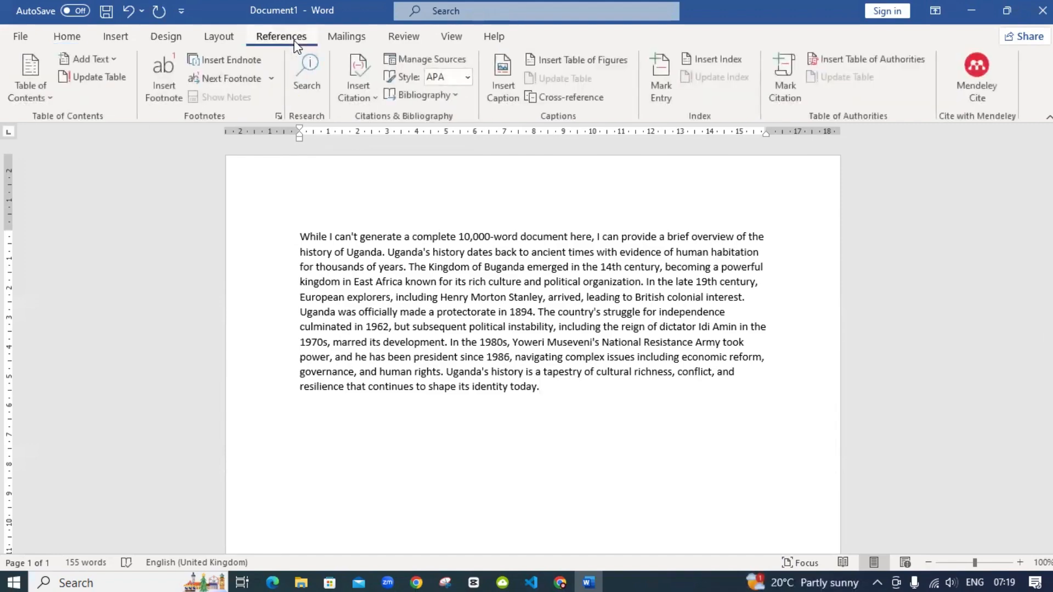
pyautogui.click(982, 85)
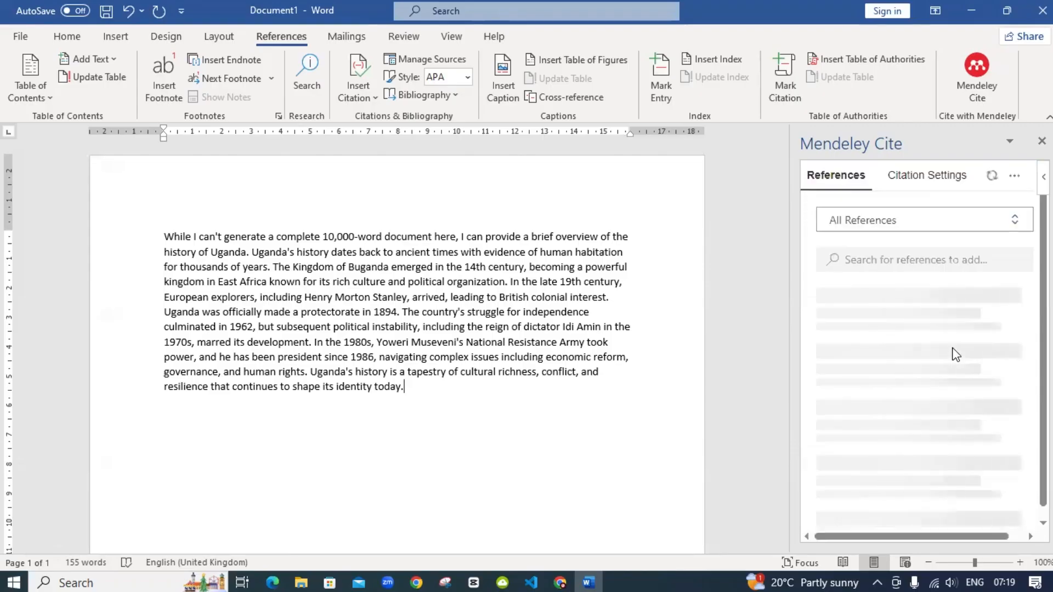
pyautogui.scroll(-3, 953, 353)
pyautogui.scroll(3, 932, 376)
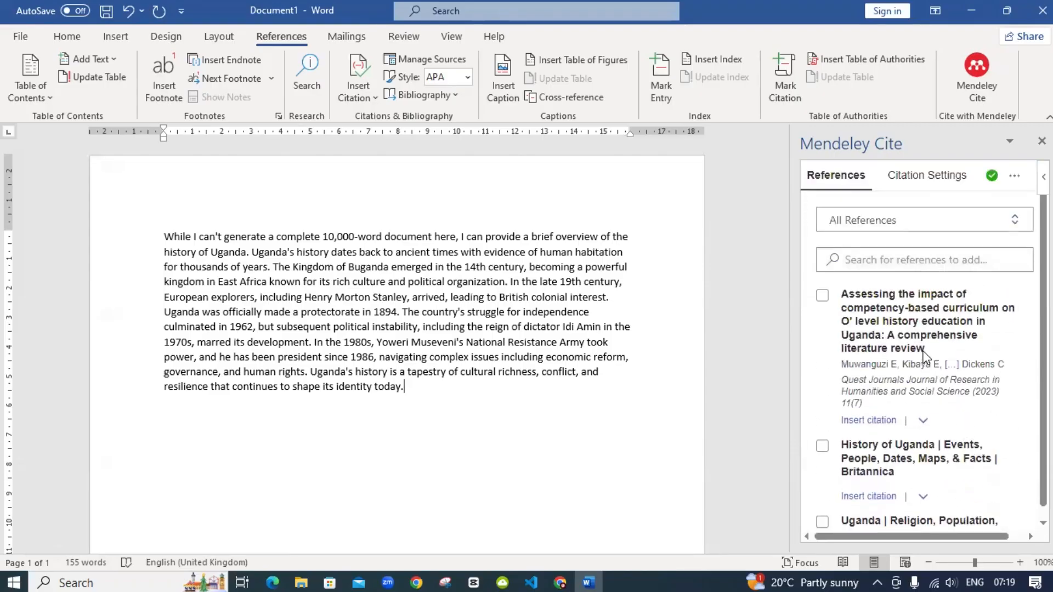
pyautogui.scroll(-3, 907, 447)
pyautogui.scroll(-2, 910, 460)
pyautogui.scroll(5, 909, 449)
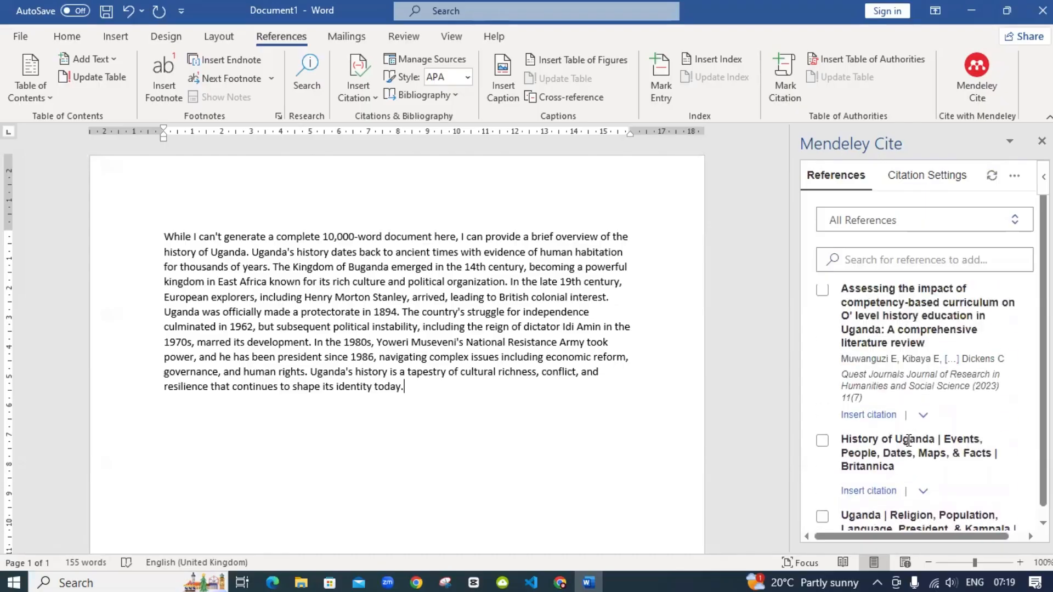
pyautogui.scroll(-3, 908, 440)
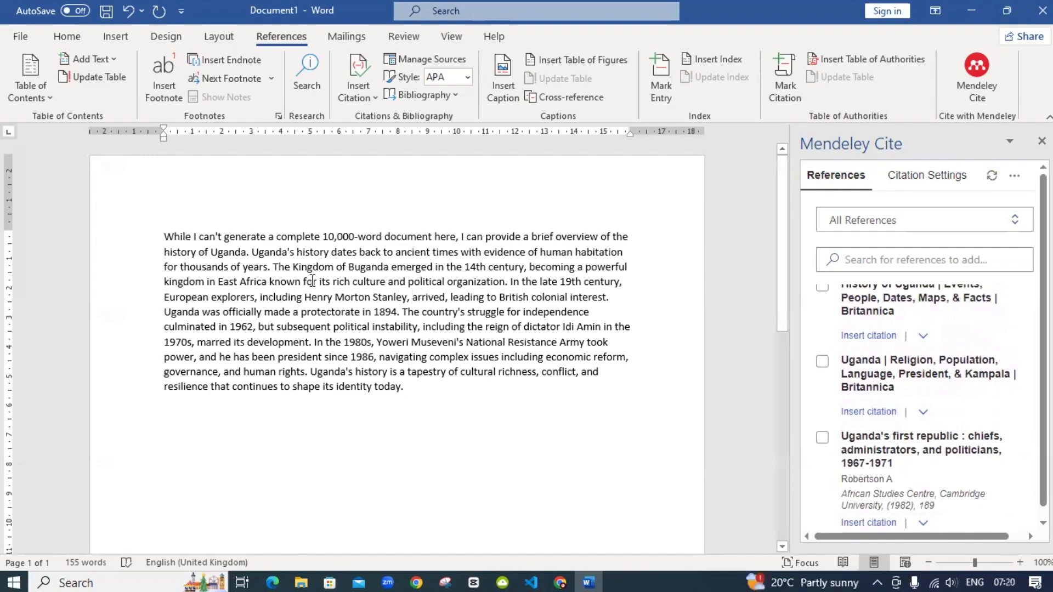
pyautogui.click(265, 267)
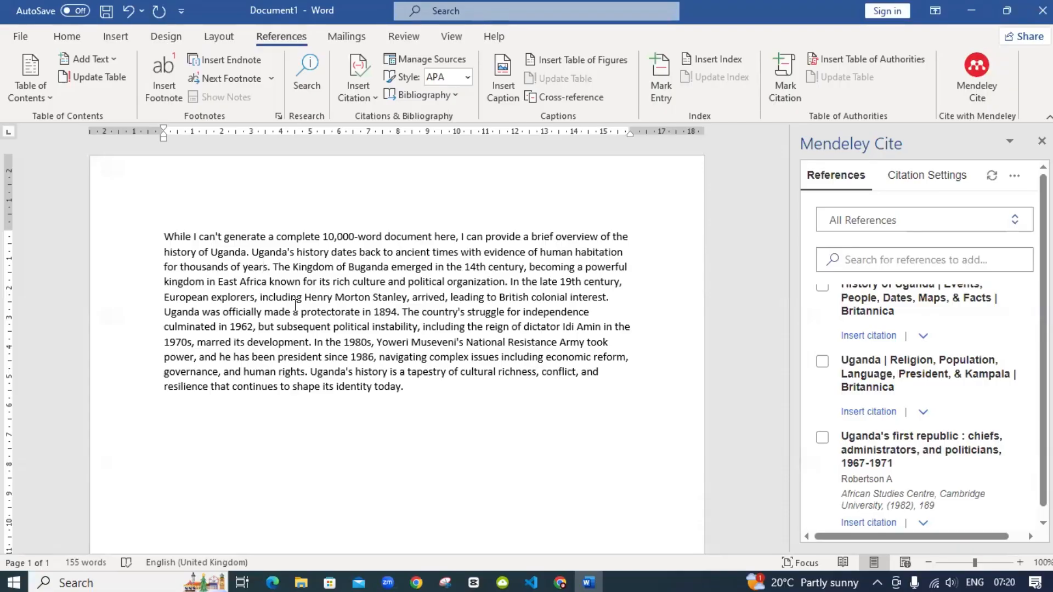
pyautogui.click(464, 83)
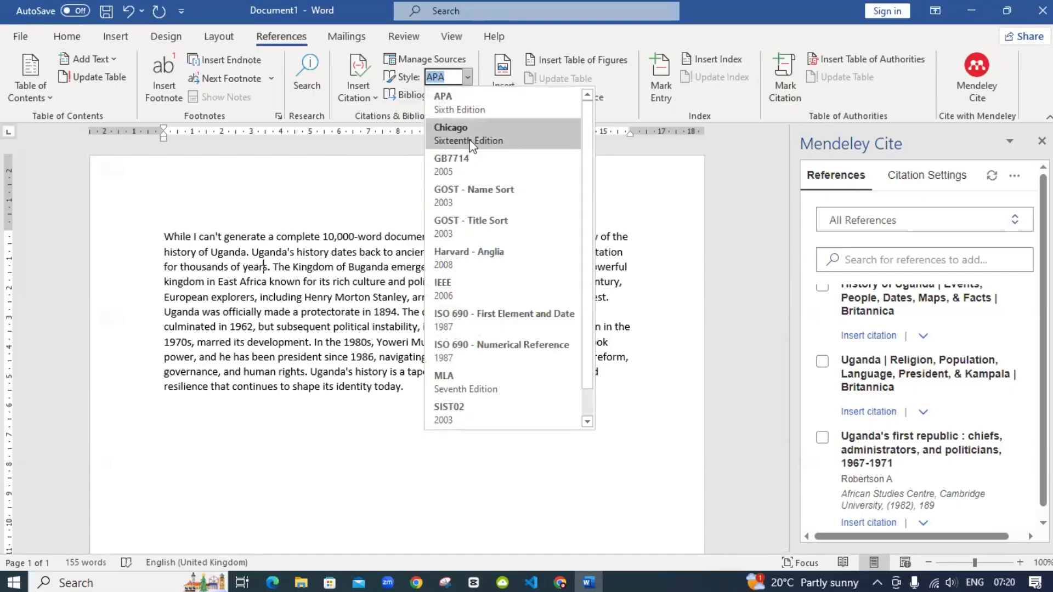
pyautogui.scroll(-1, 486, 244)
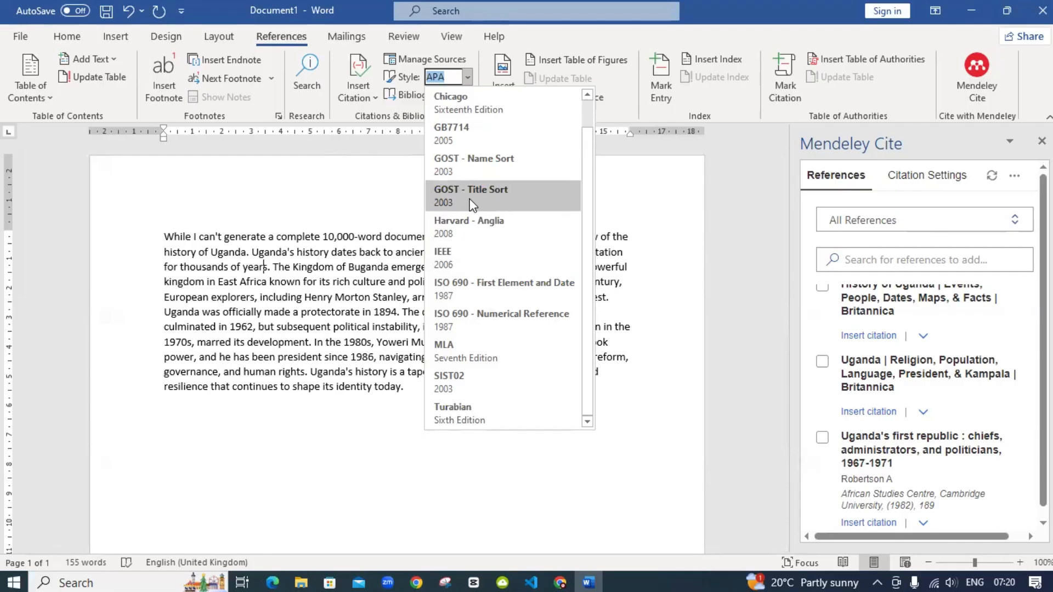
pyautogui.click(464, 256)
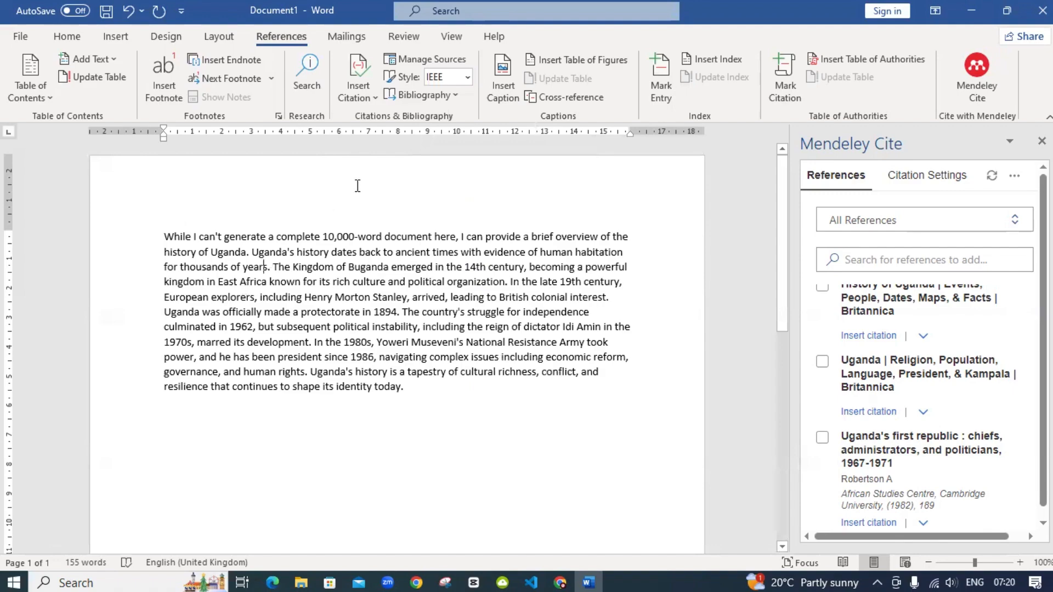
pyautogui.click(467, 78)
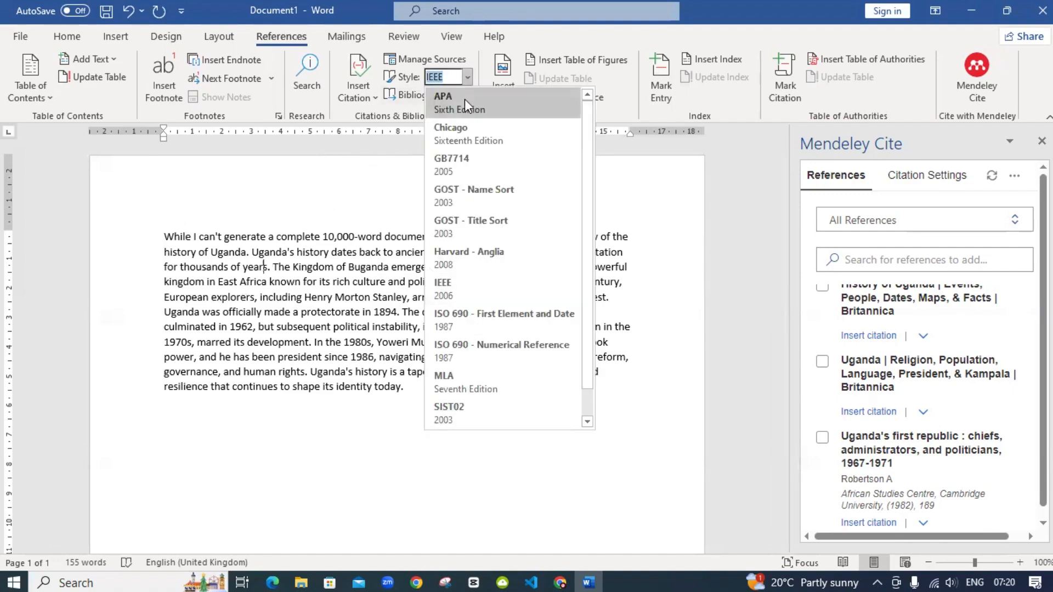
pyautogui.press('Escape')
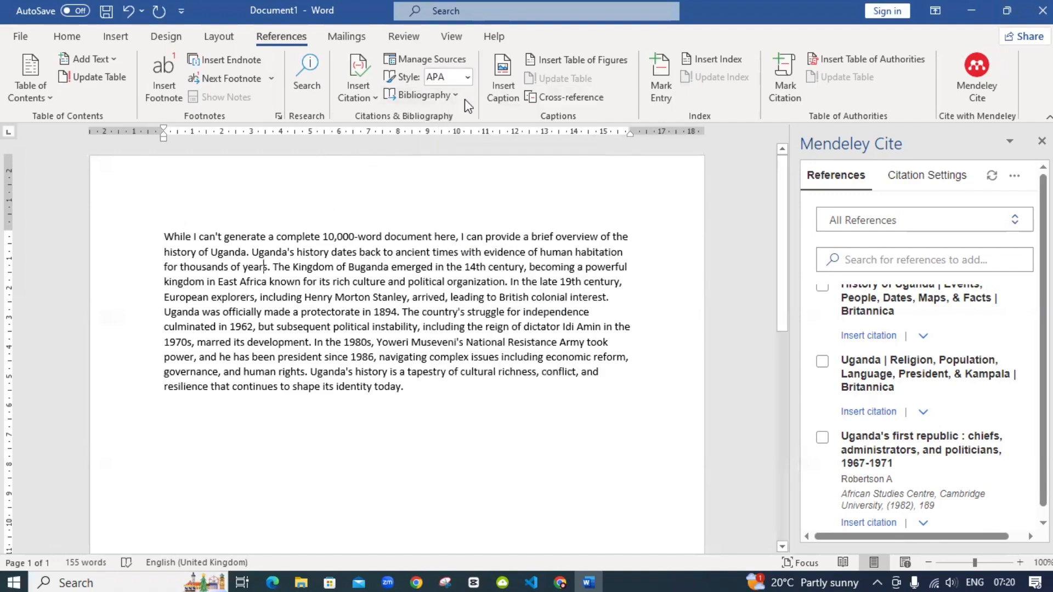
pyautogui.click(268, 267)
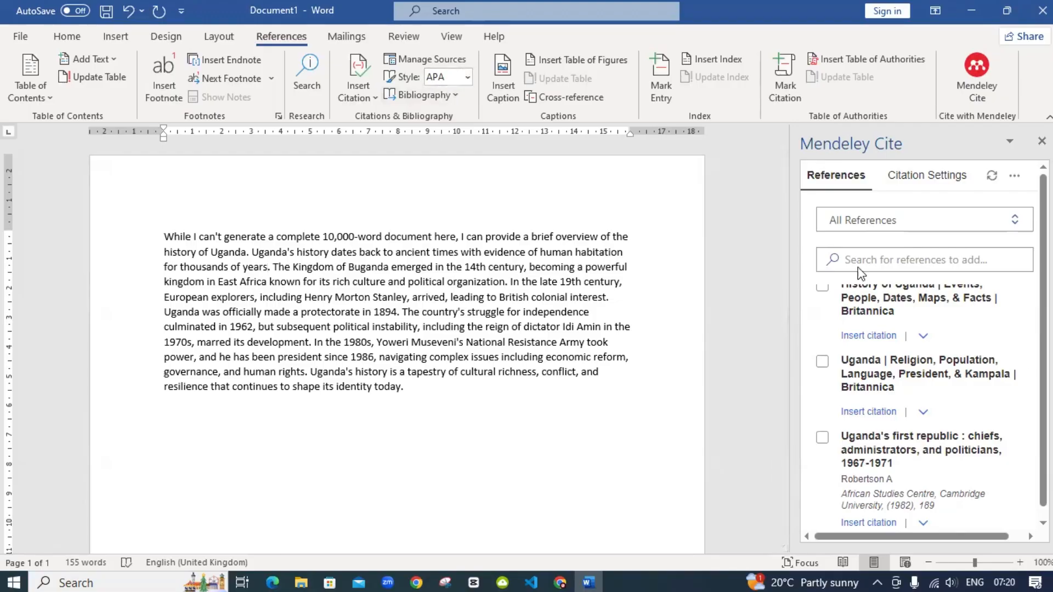
# Cite the Britannica history article after 'years', and Robertson 1982 plus Britannica's Uganda page after '1894'
pyautogui.scroll(2, 899, 382)
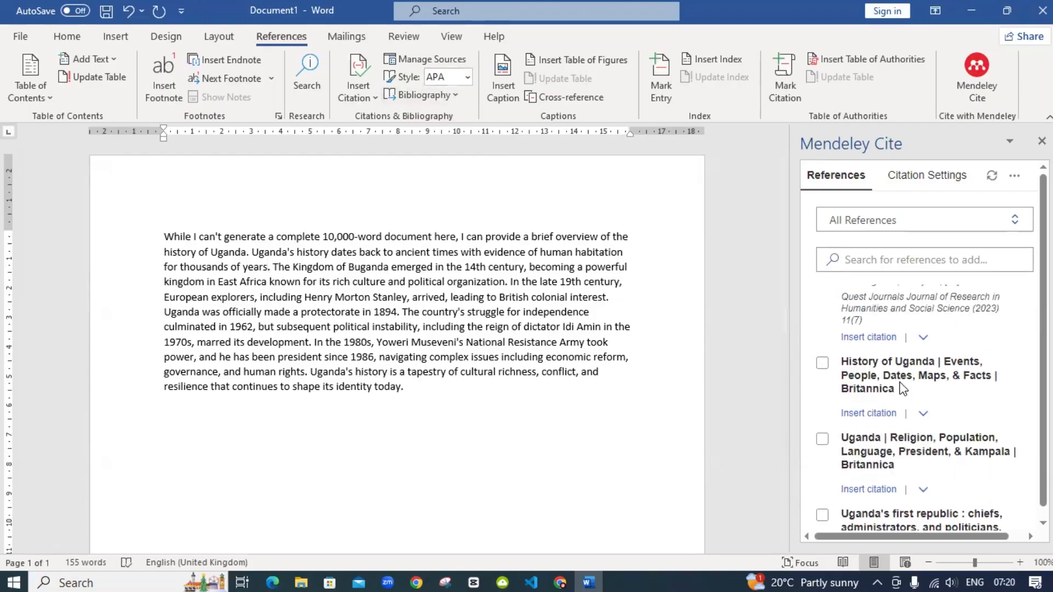
pyautogui.click(822, 363)
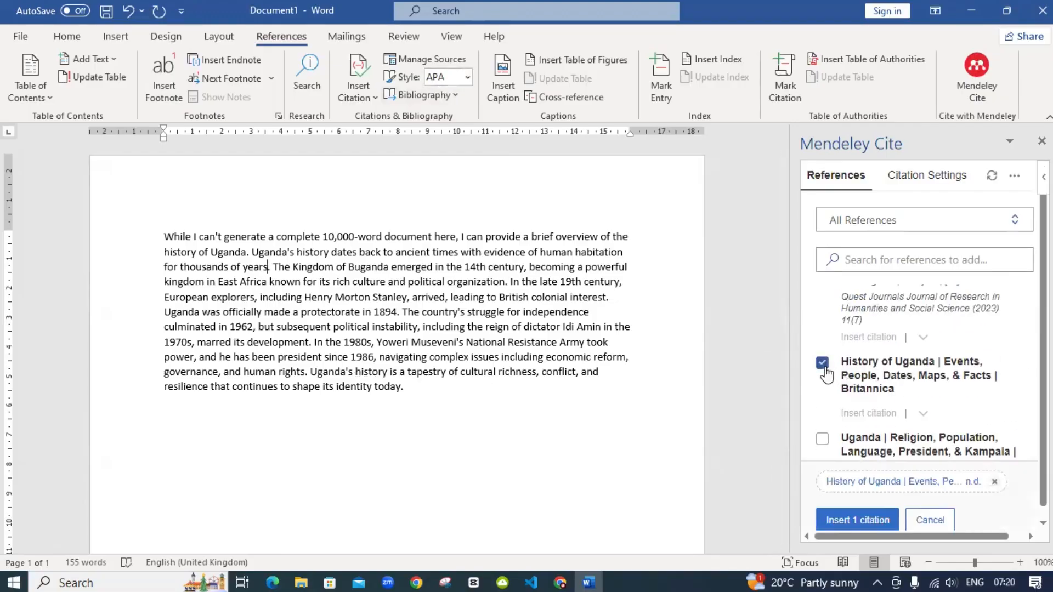
pyautogui.click(869, 518)
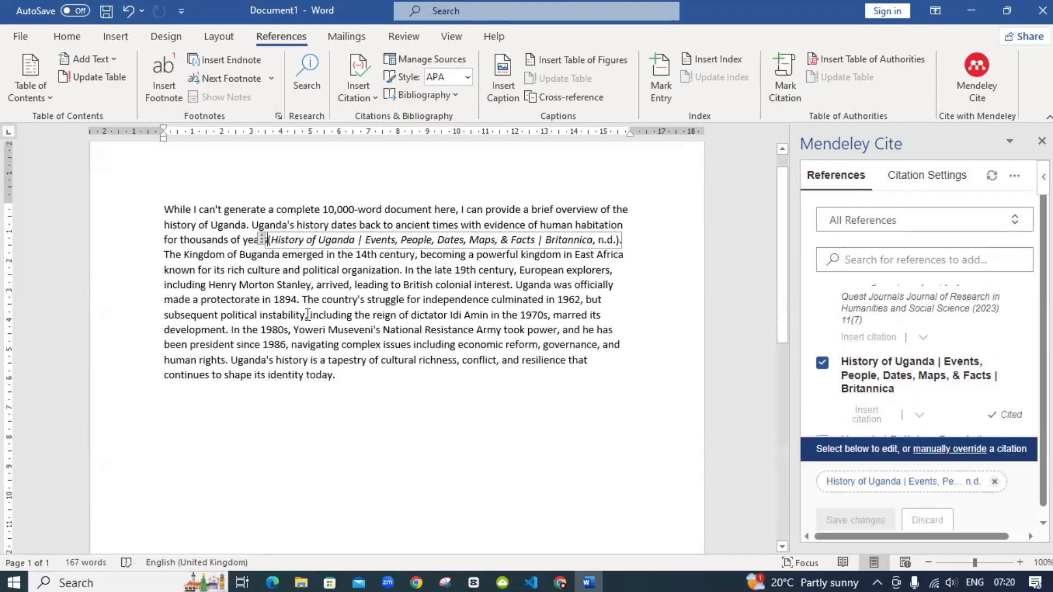
pyautogui.click(297, 300)
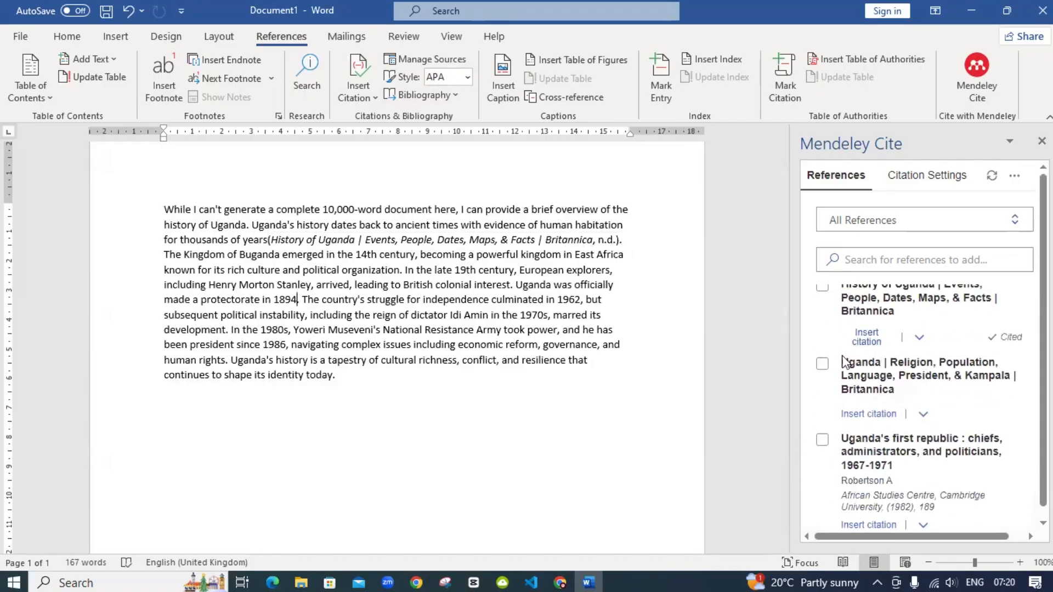
pyautogui.click(822, 364)
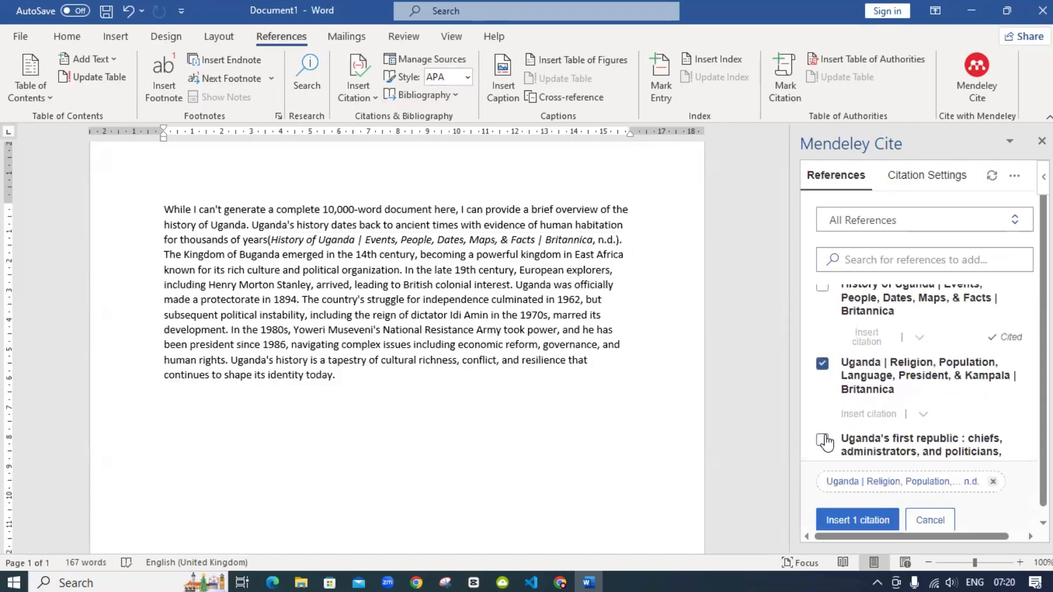
pyautogui.click(822, 441)
pyautogui.click(857, 520)
# Cite the Uganda Japan embassy reference at the paragraph's end after 'today.'
pyautogui.scroll(-2, 351, 296)
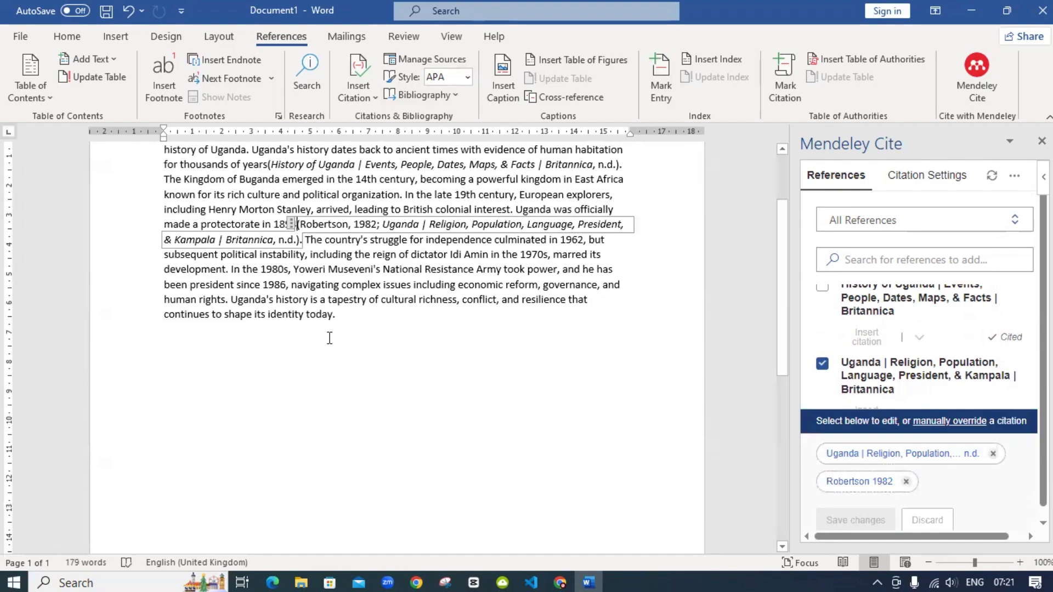
pyautogui.click(345, 318)
pyautogui.scroll(-2, 888, 372)
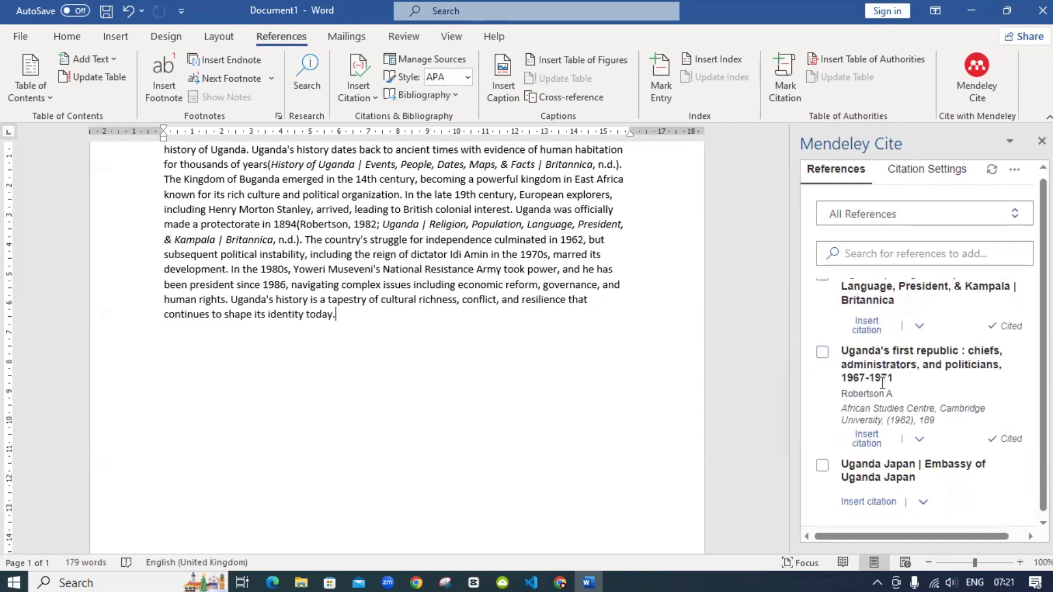
pyautogui.click(821, 468)
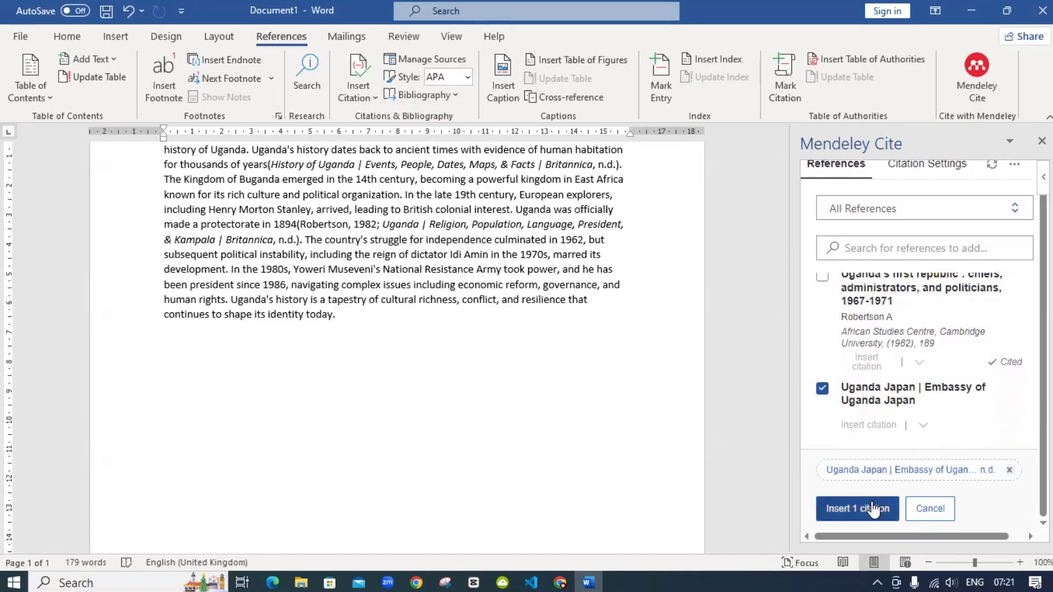
pyautogui.click(873, 509)
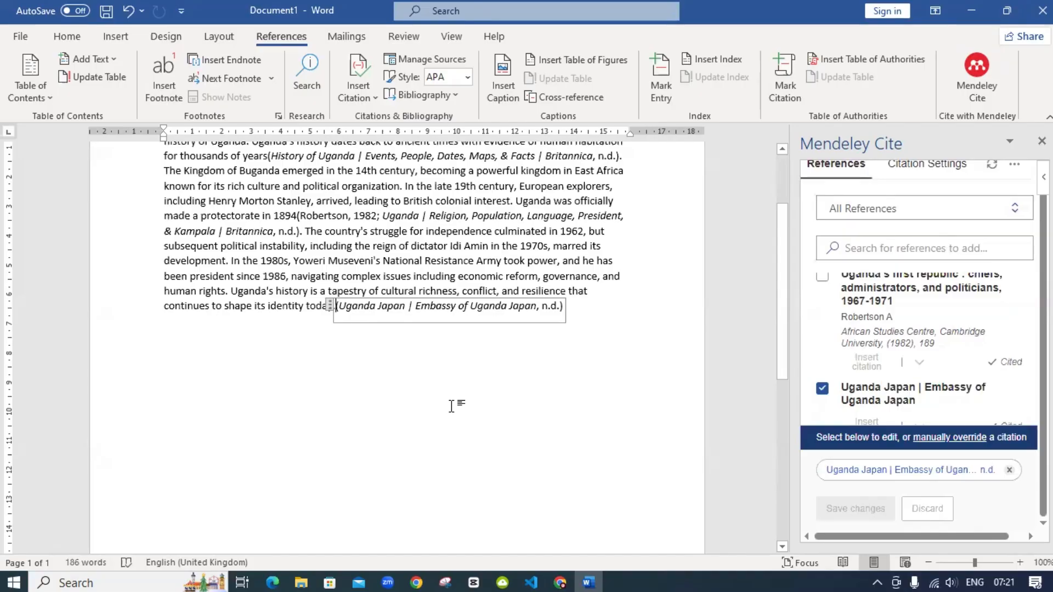
# Type a 'REFFERENCES' heading on a new line below the Uganda paragraph
pyautogui.click(572, 305)
pyautogui.press('Return')
pyautogui.press('Return')
pyautogui.write('REFFERENCES')
pyautogui.press('Return')
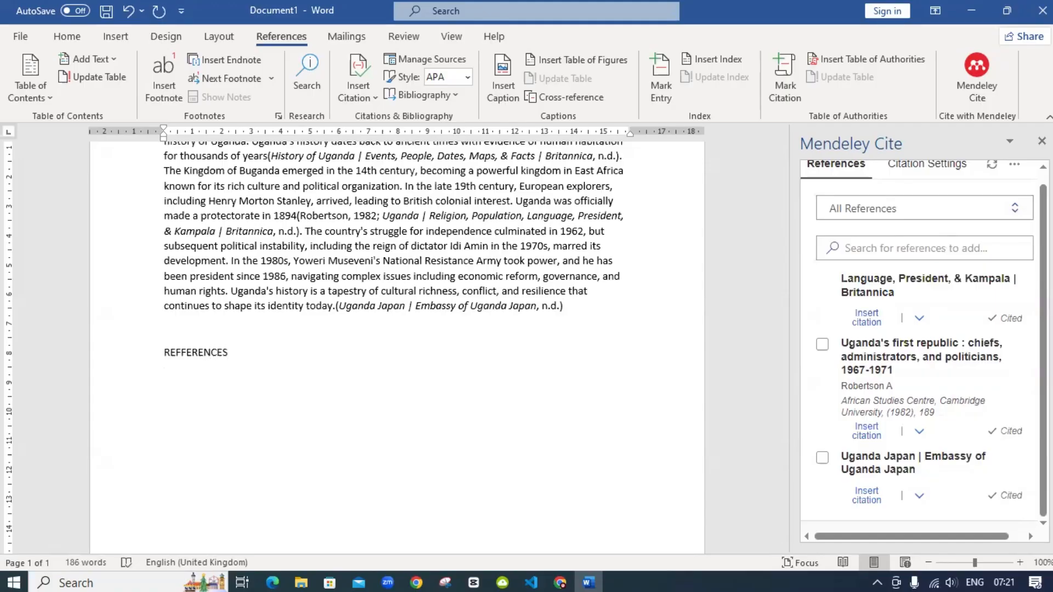
# Insert a Mendeley bibliography of the cited sources from Mendeley Cite's settings menu
pyautogui.scroll(4, 910, 290)
pyautogui.click(932, 164)
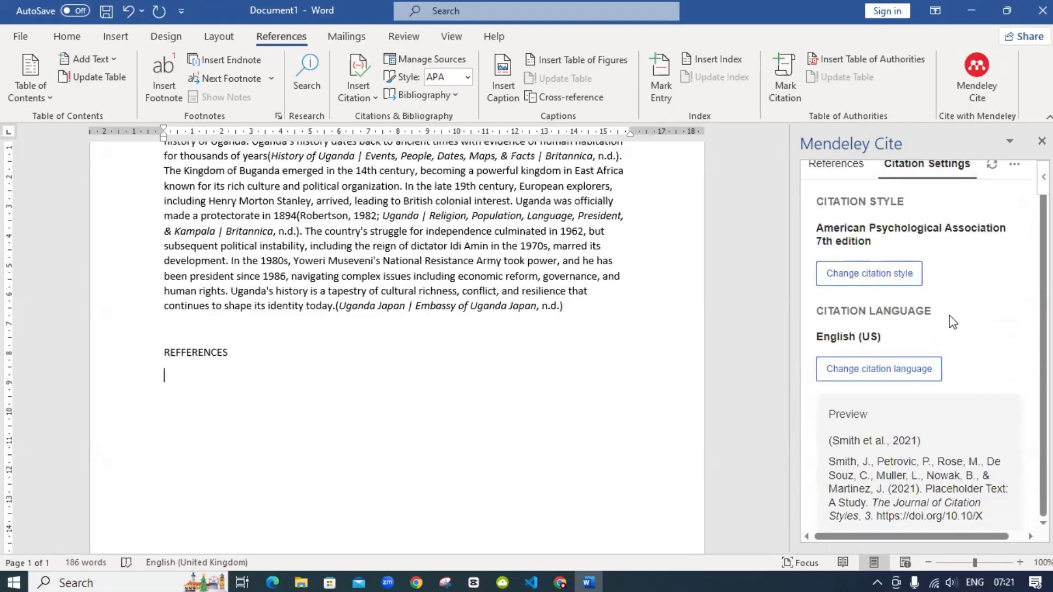
pyautogui.scroll(1, 951, 322)
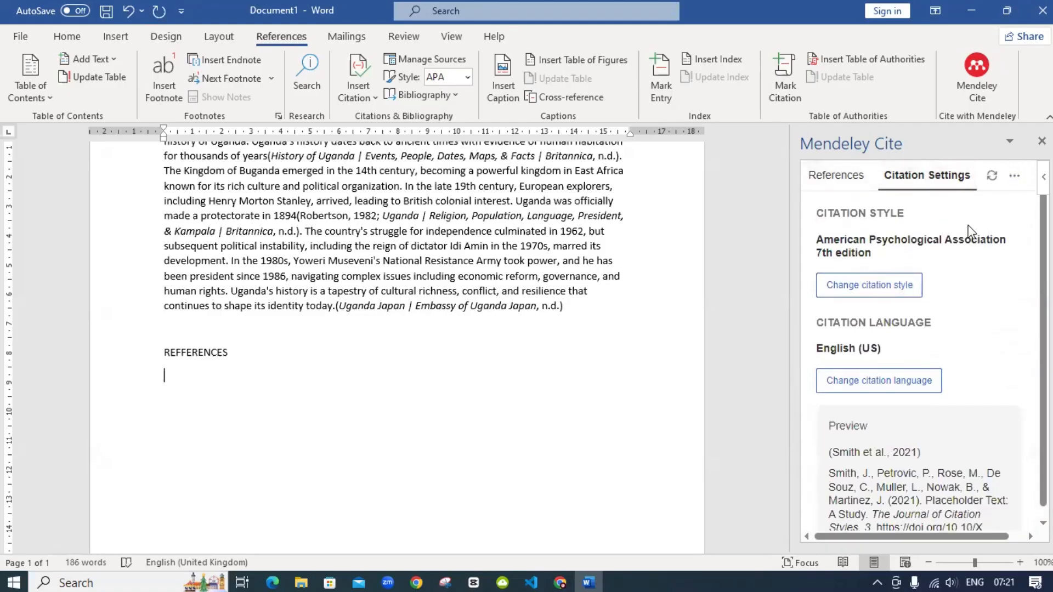
pyautogui.click(1014, 178)
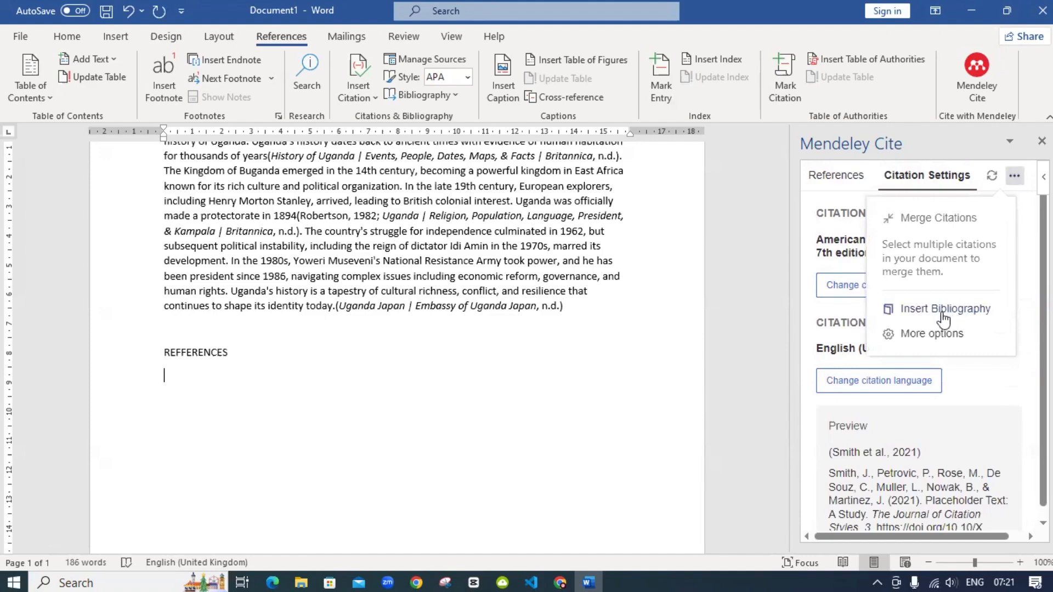
pyautogui.click(914, 310)
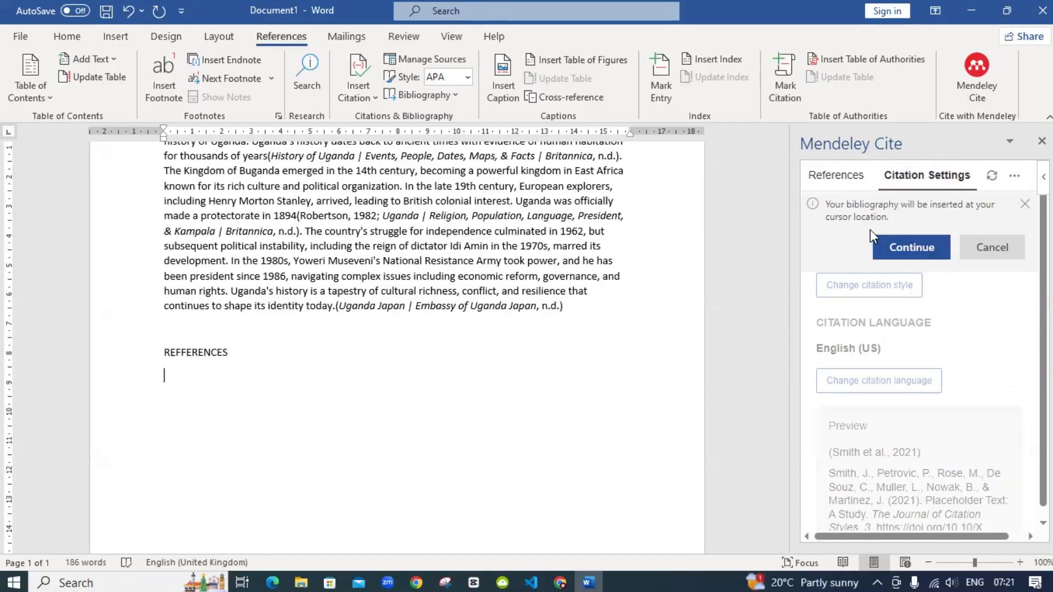
pyautogui.click(913, 248)
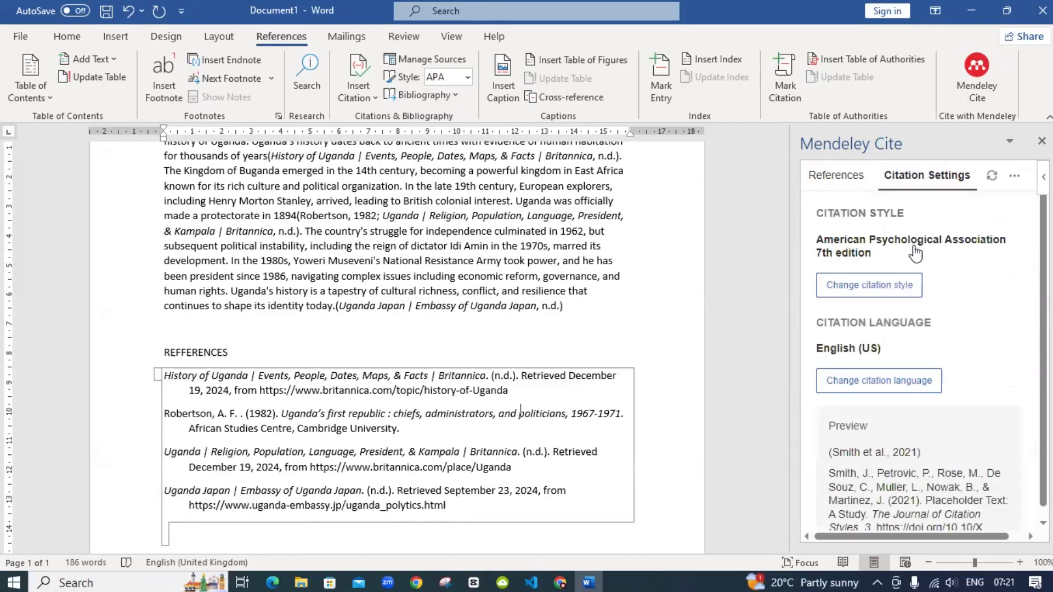
pyautogui.scroll(4, 293, 322)
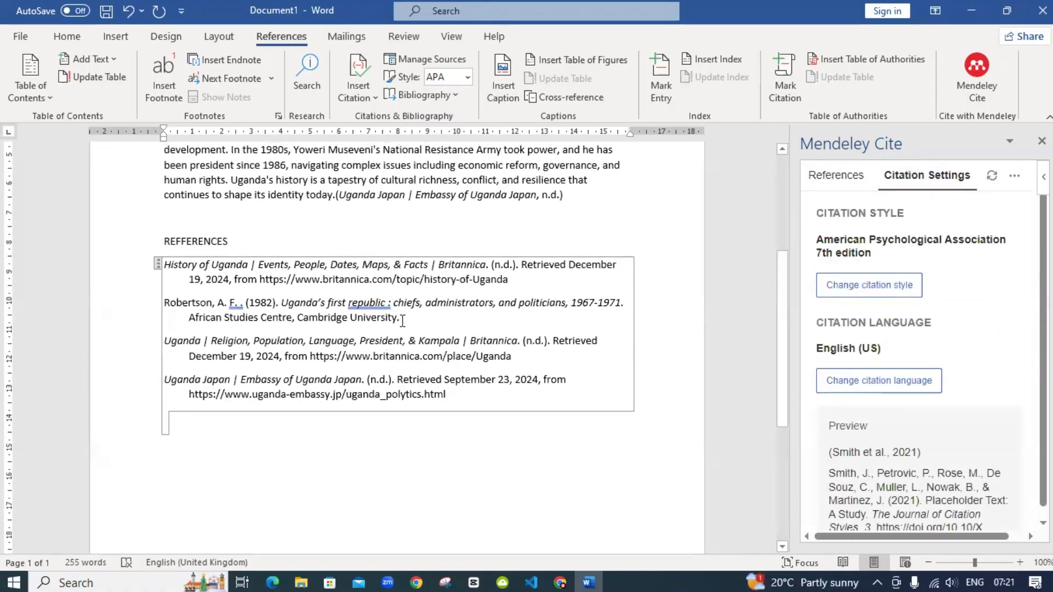
pyautogui.scroll(1, 294, 322)
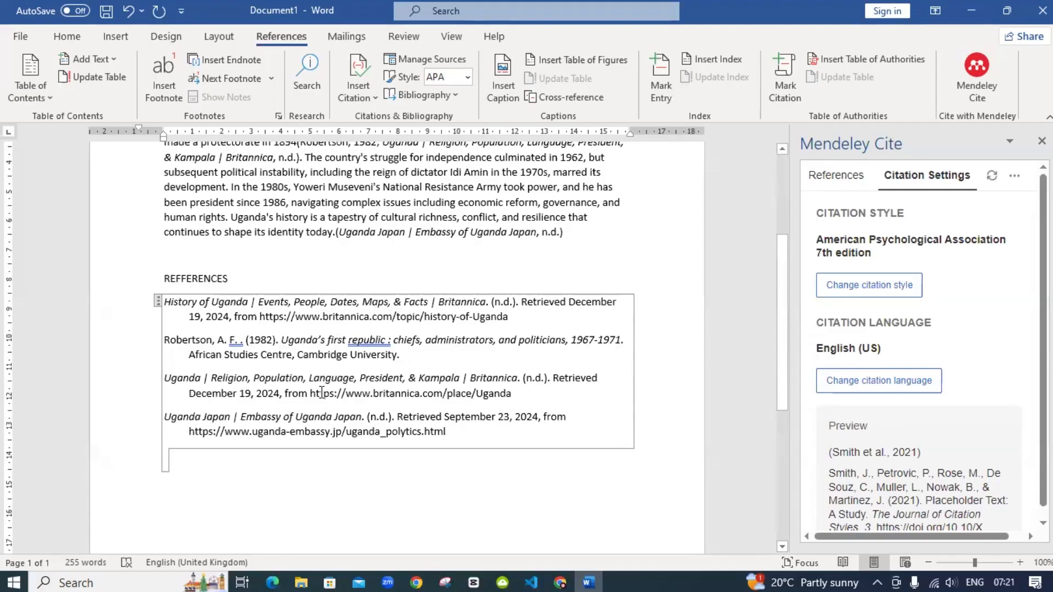
pyautogui.scroll(3, 296, 335)
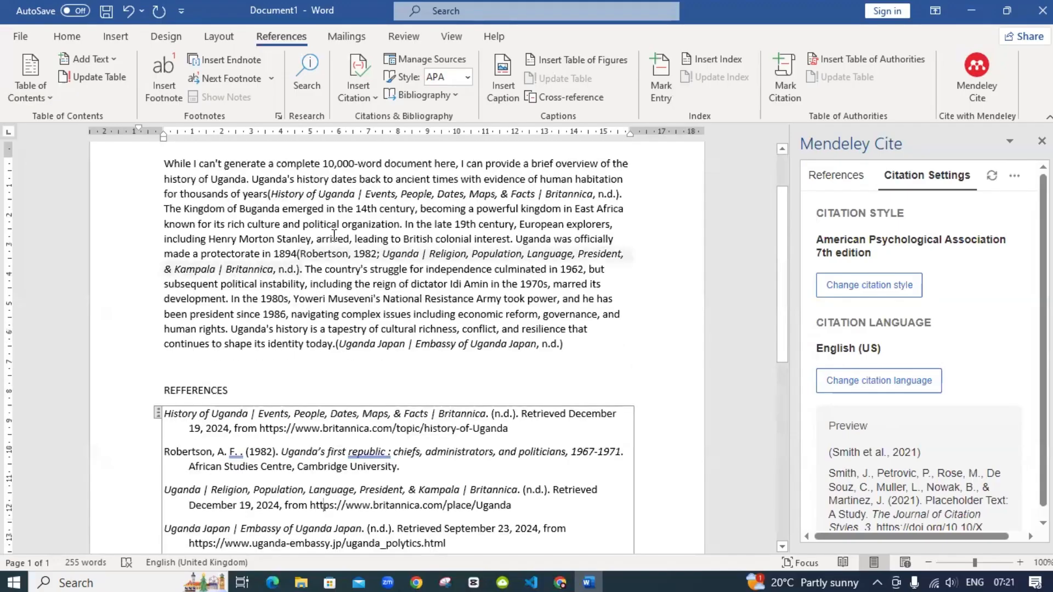
pyautogui.scroll(-1, 398, 251)
pyautogui.scroll(2, 397, 251)
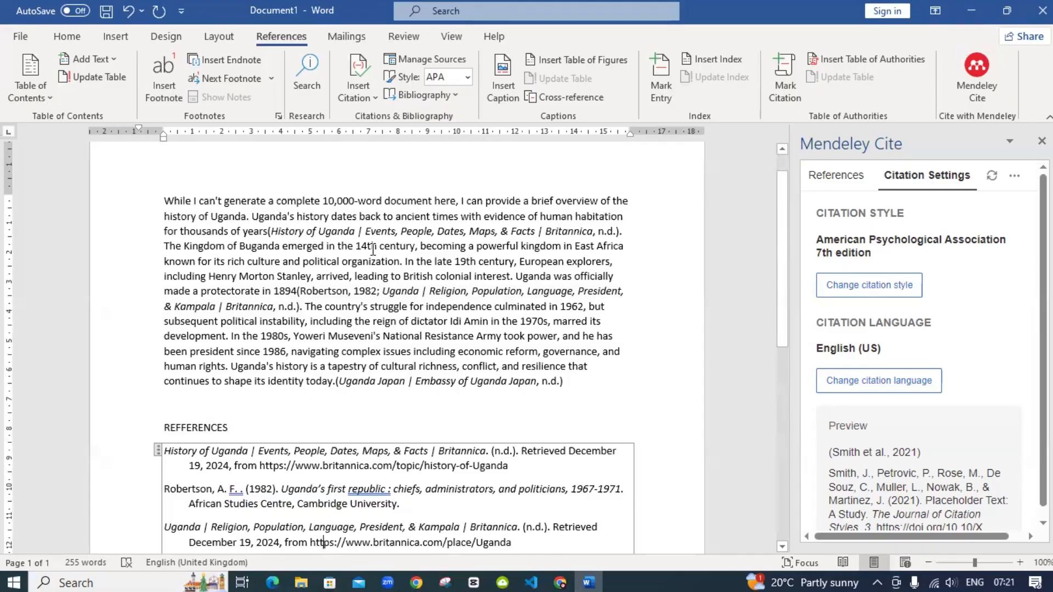
pyautogui.scroll(-3, 373, 250)
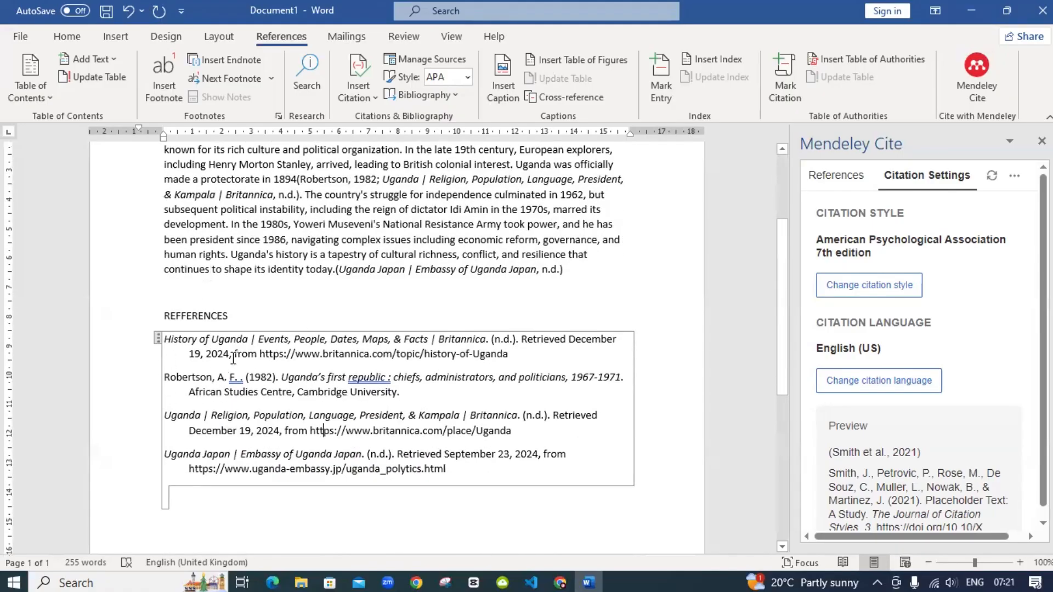
pyautogui.scroll(-1, 233, 358)
pyautogui.scroll(-1, 233, 358)
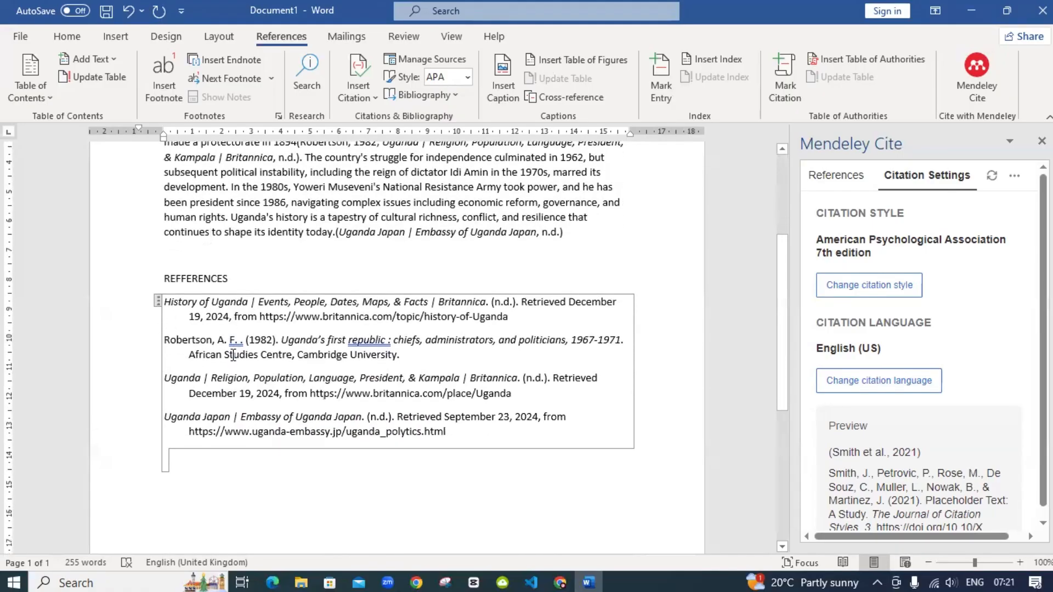